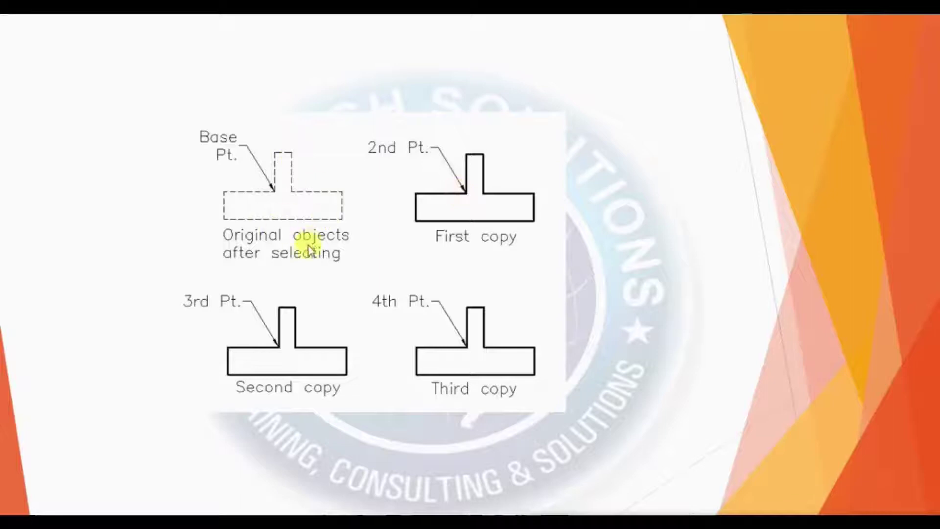
Advance the presentation past the COPY base-point diagram slide
left_click(504, 398)
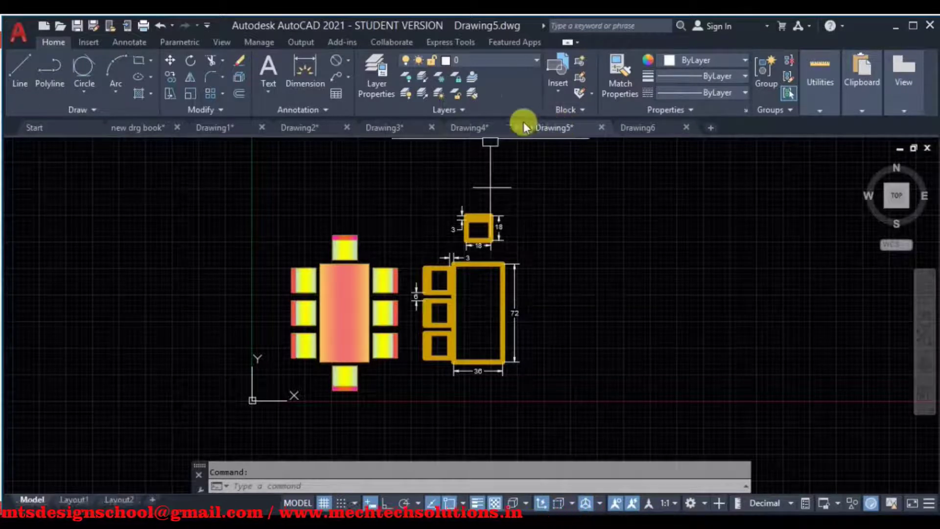
Inspect the two parts in Drawing4, then switch to blank Drawing6 and zoom extents
left_click(469, 127)
scroll(156, 297, "up", 5)
scroll(493, 369, "down", 5)
mouse_move(493, 369)
middle_mouse_down()
mouse_move(482, 147)
mouse_move(374, 273)
middle_mouse_up()
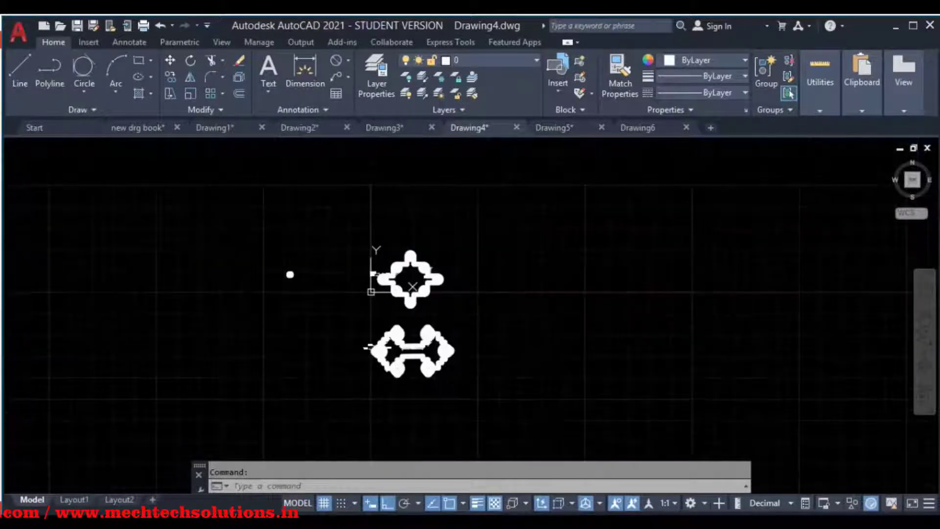
scroll(419, 273, "up", 1)
mouse_move(637, 127)
left_click(633, 157)
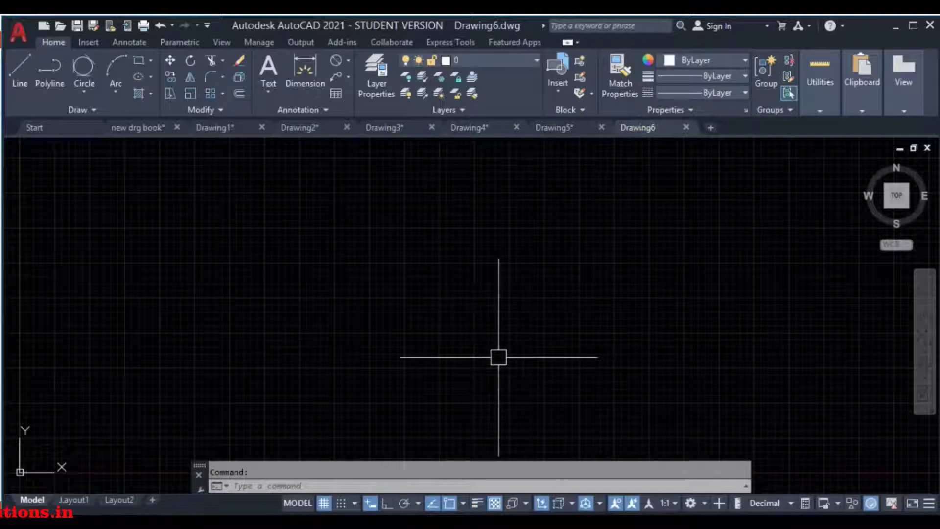
middle_click(477, 300)
middle_click(477, 299)
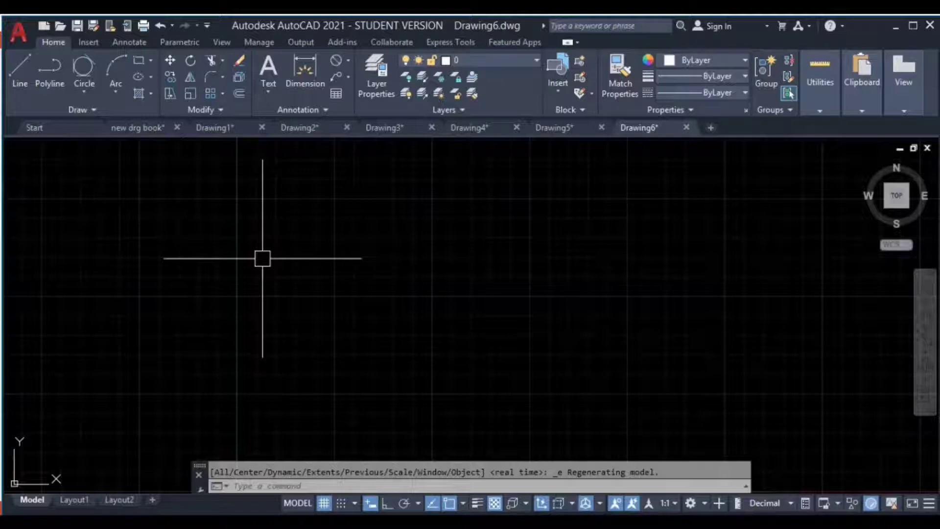
Draw a 5 by 10 rectangle with the Rectangle tool
left_click(139, 60)
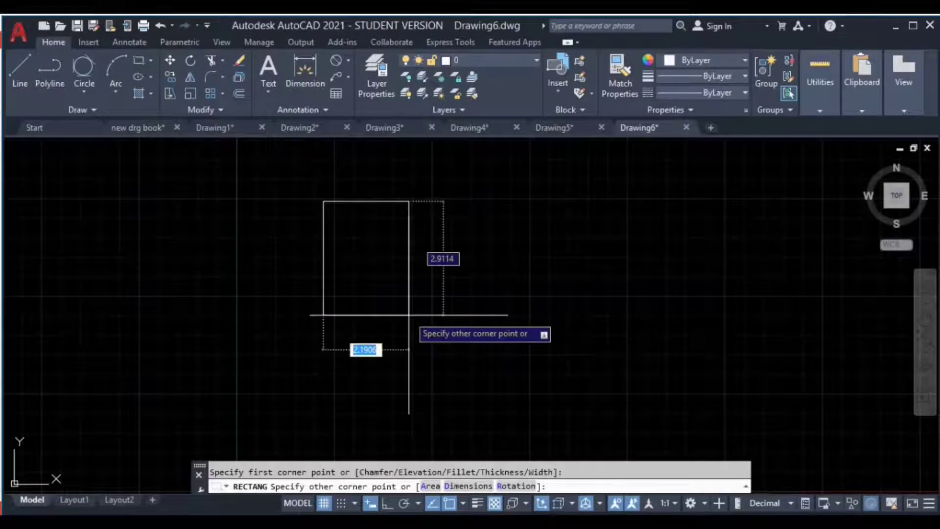
type("5")
key("Tab")
type("10")
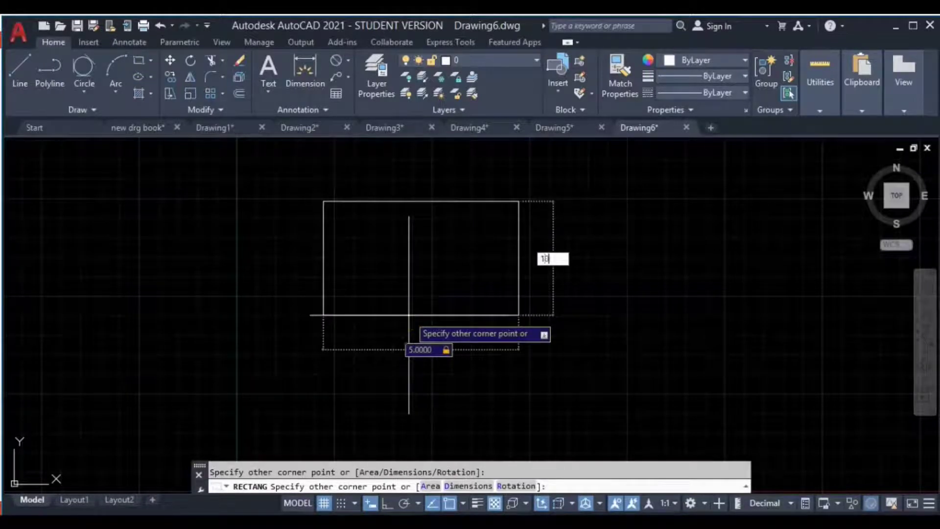
key("Return")
Select the rectangle and try a Move, then cancel it
scroll(440, 331, "down", 8)
middle_click_drag(539, 352, 283, 235)
scroll(286, 227, "up", 3)
left_click(294, 215)
left_click(195, 255)
type("m")
key("Return")
left_click(323, 267)
key("Escape")
Dismiss the antivirus notification
scroll(331, 259, "up", 2)
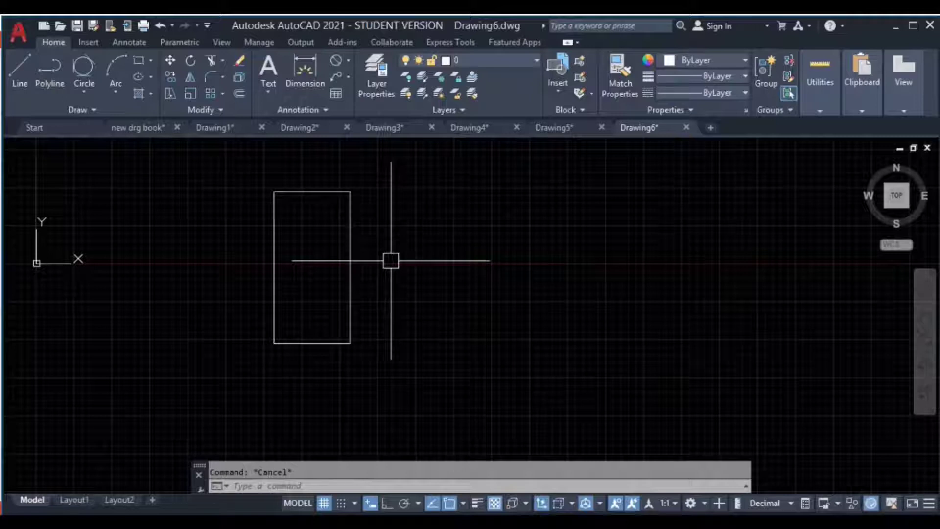
left_click(390, 263)
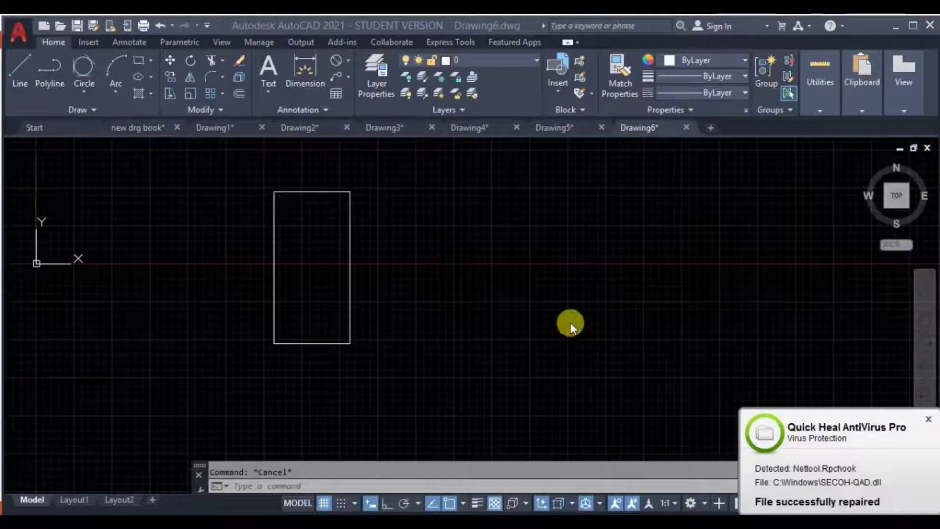
left_click(928, 420)
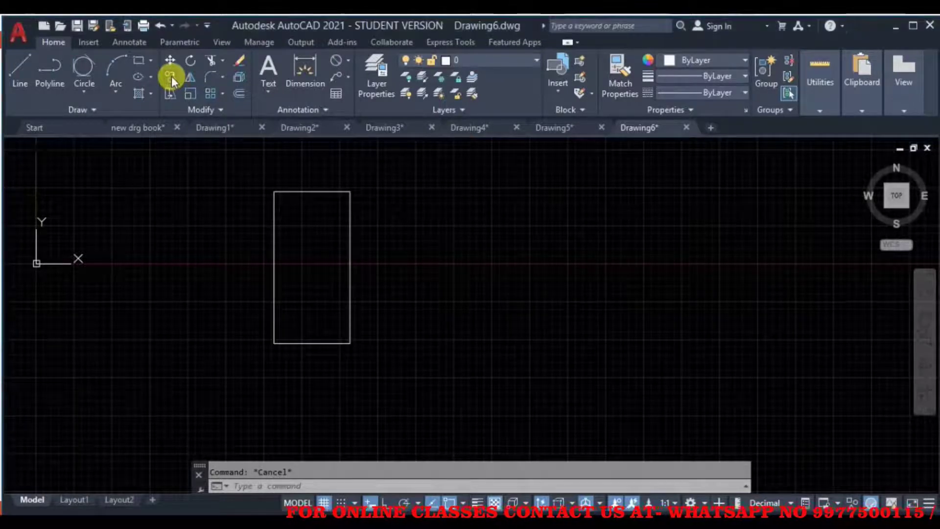
left_click(171, 77)
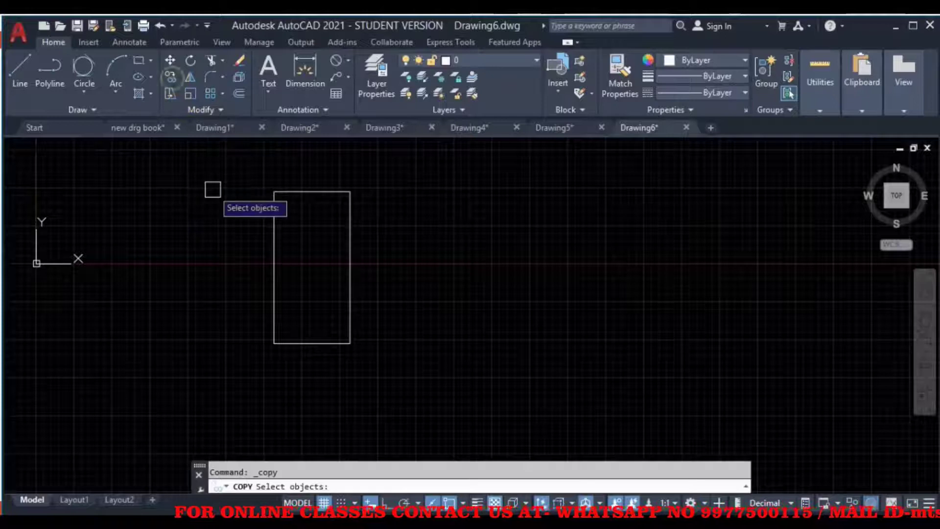
left_click(215, 166)
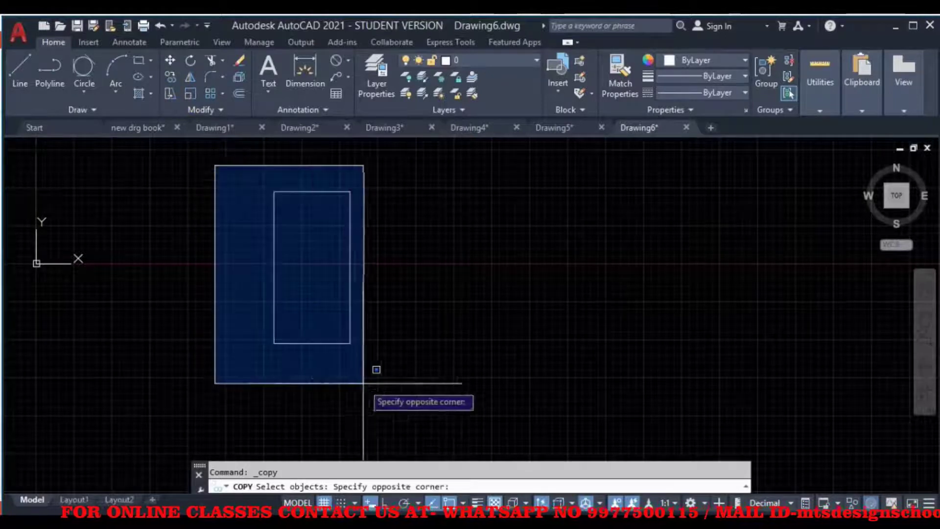
left_click(376, 381)
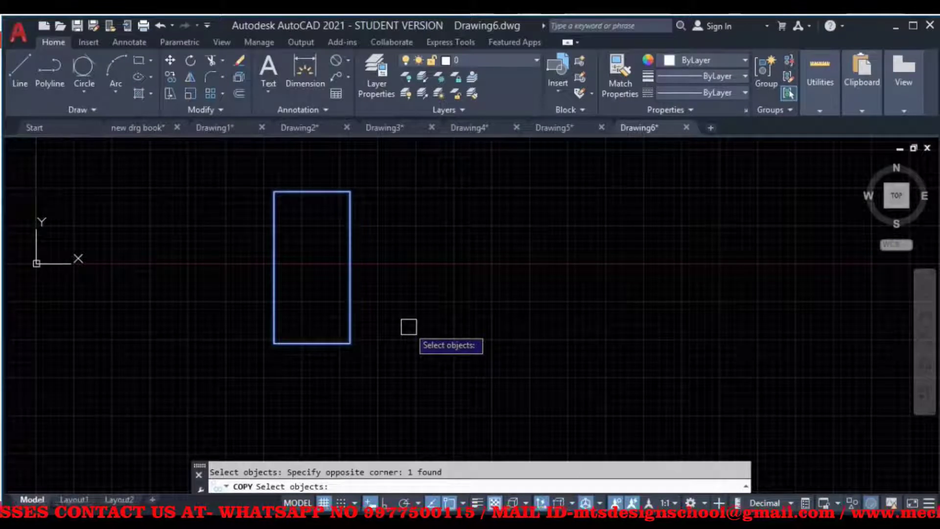
key("Return")
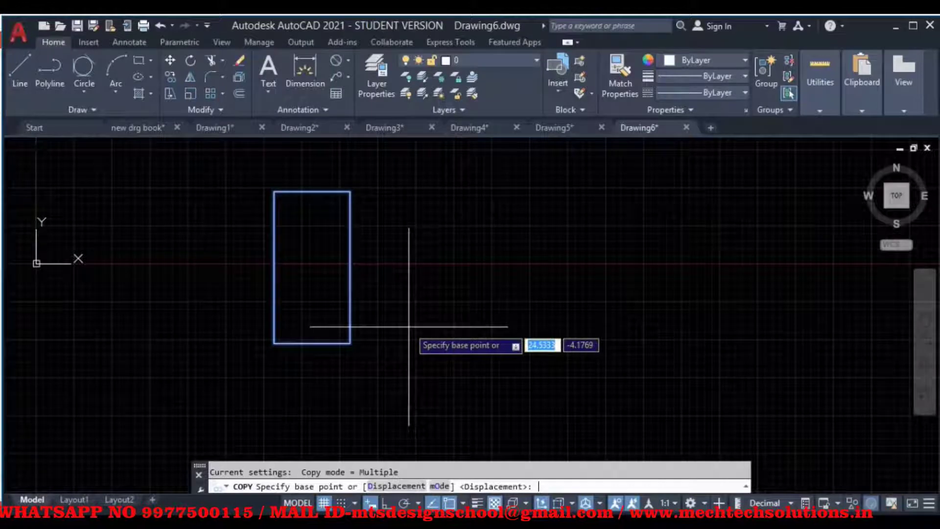
key("Escape")
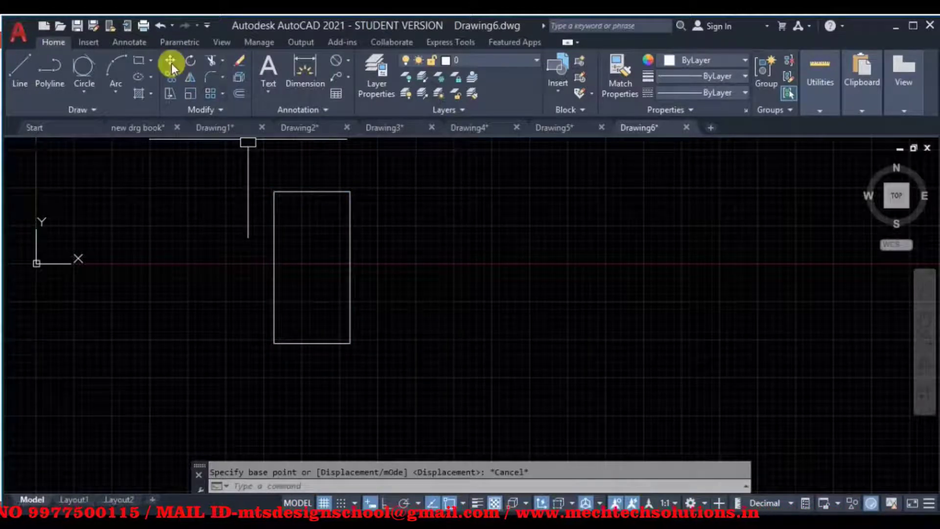
left_click(172, 60)
left_click(225, 172)
left_click(381, 374)
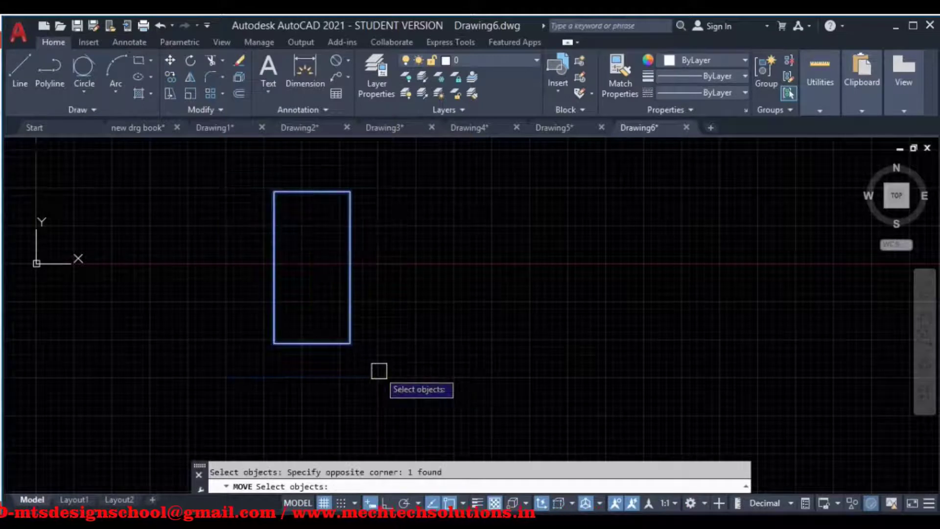
key("Return")
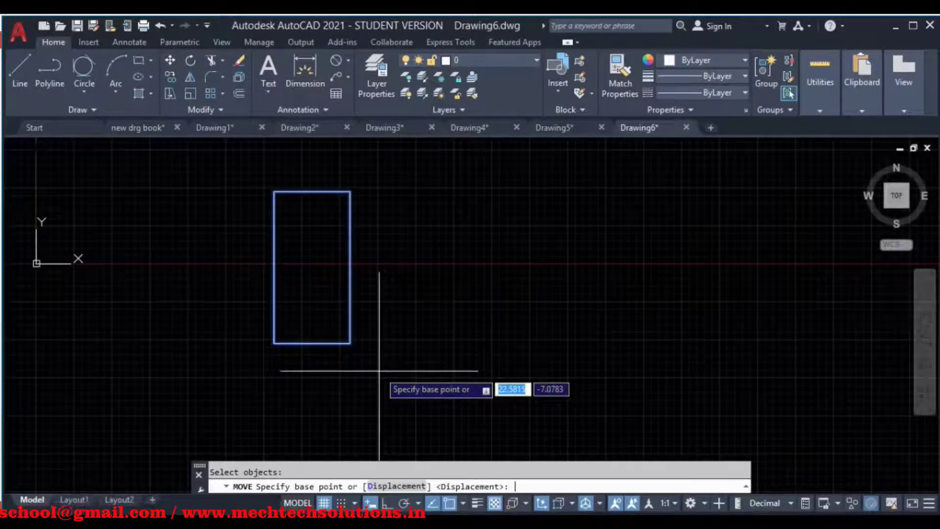
key("Escape")
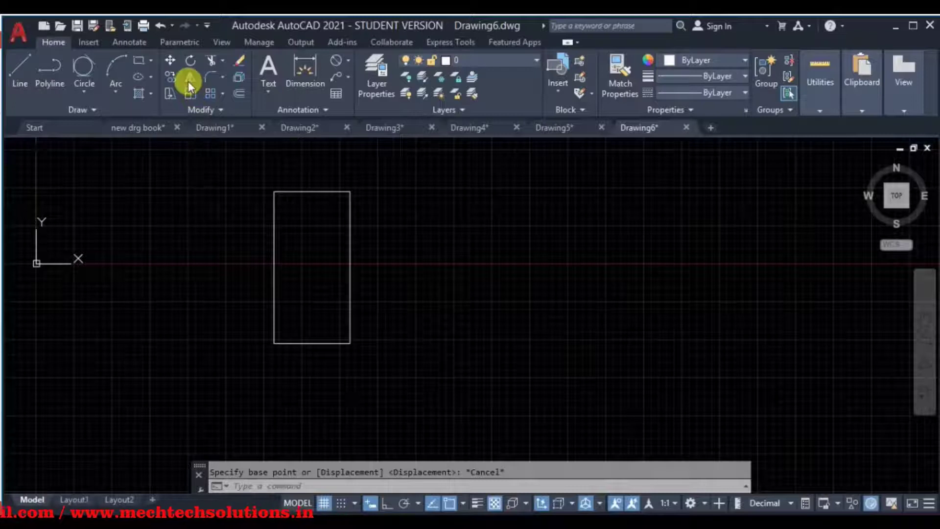
left_click(189, 78)
left_click(217, 168)
left_click(410, 355)
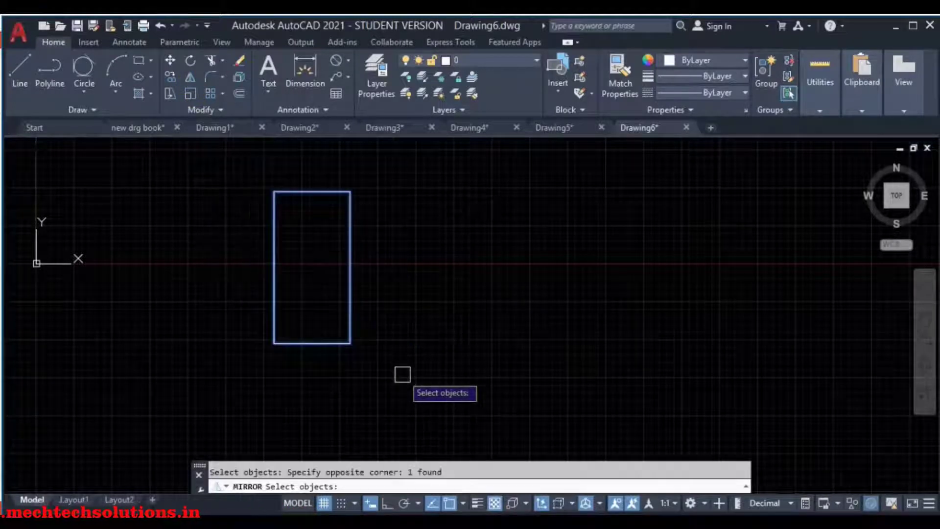
key("Return")
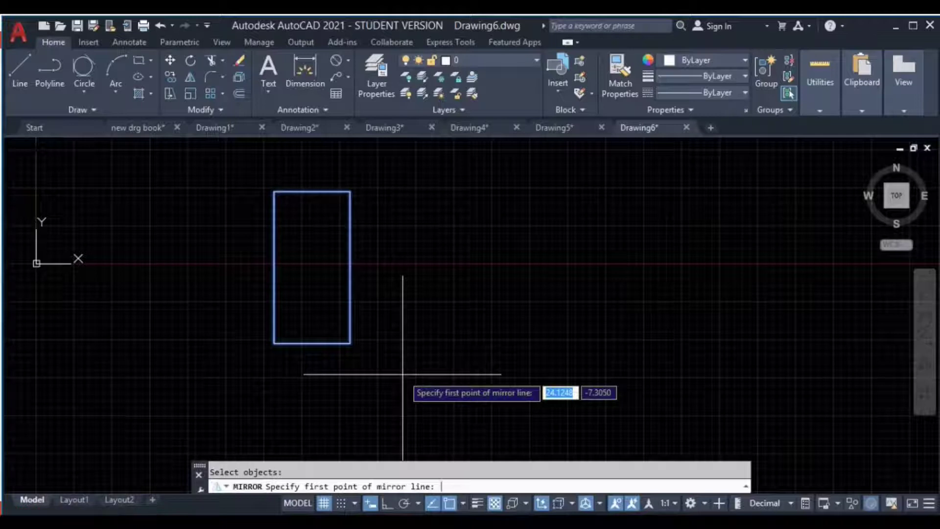
key("Escape")
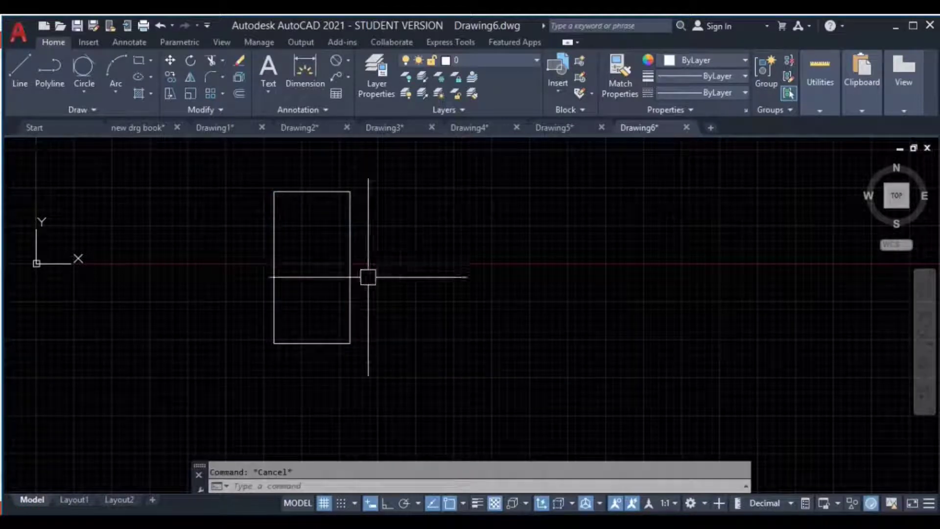
left_click(384, 177)
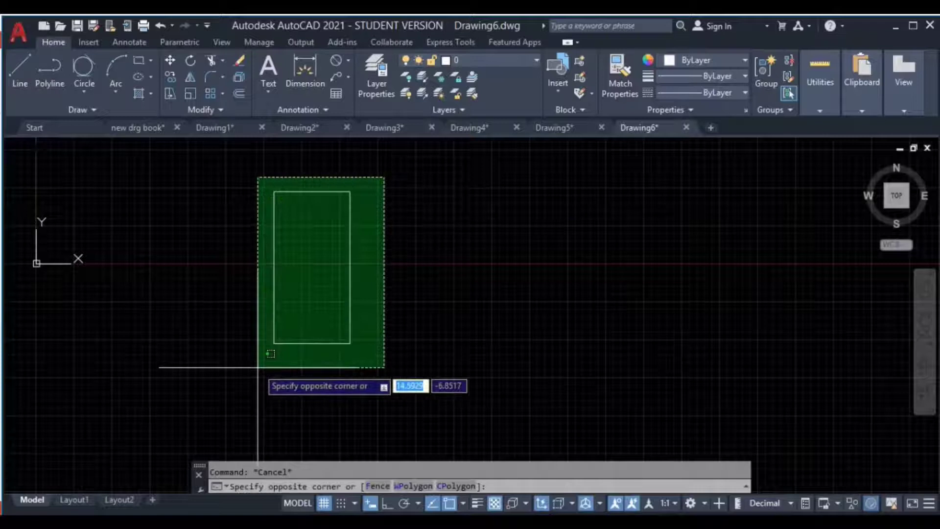
left_click(258, 367)
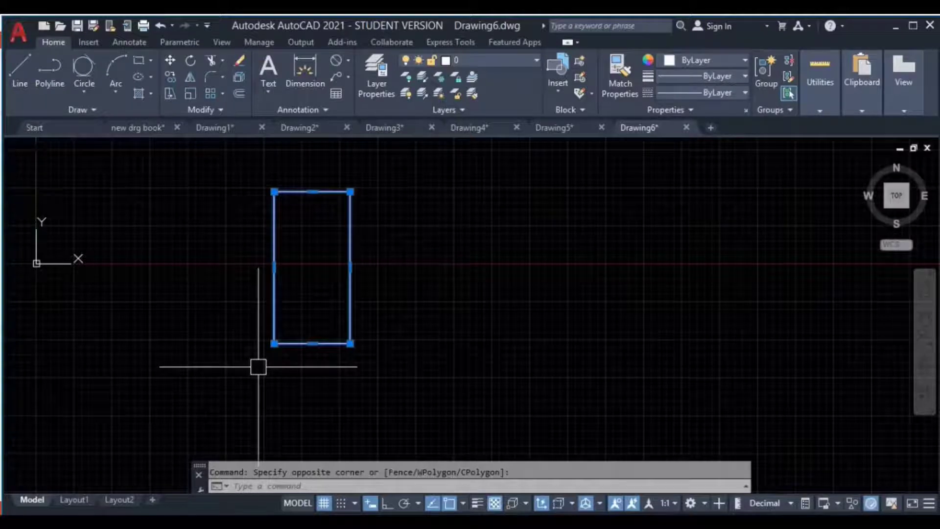
left_click(169, 76)
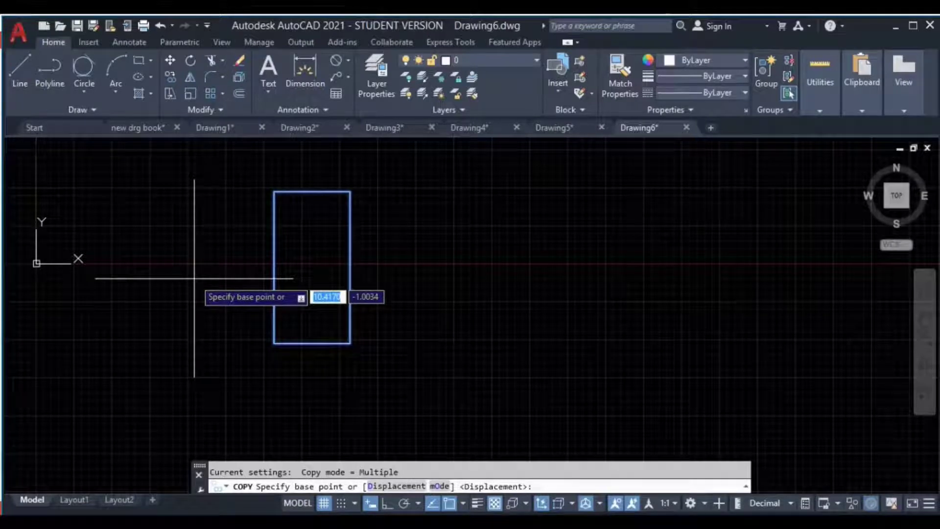
key("Escape")
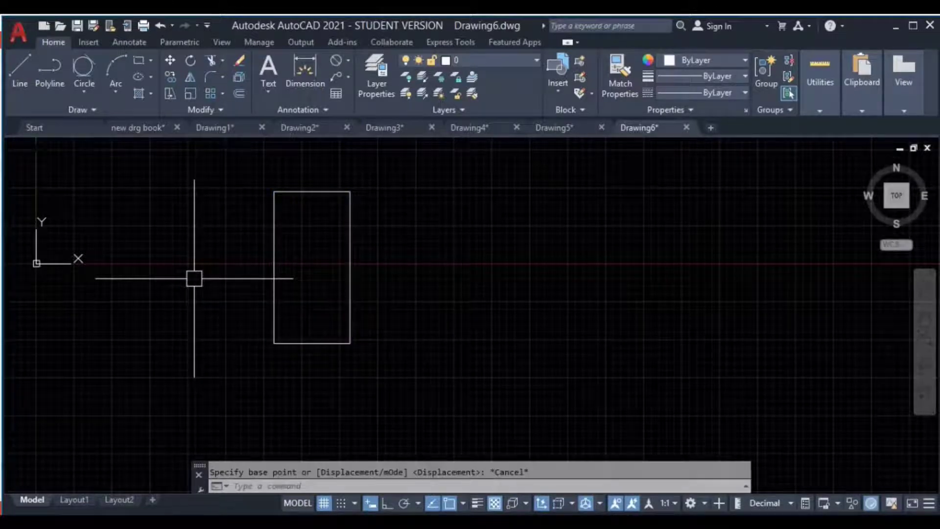
left_click(415, 176)
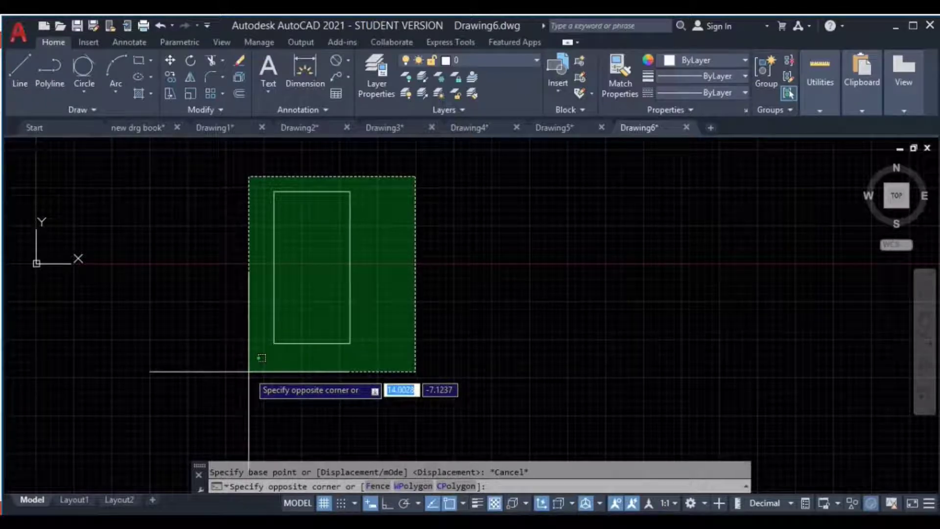
key("Escape")
left_click(381, 174)
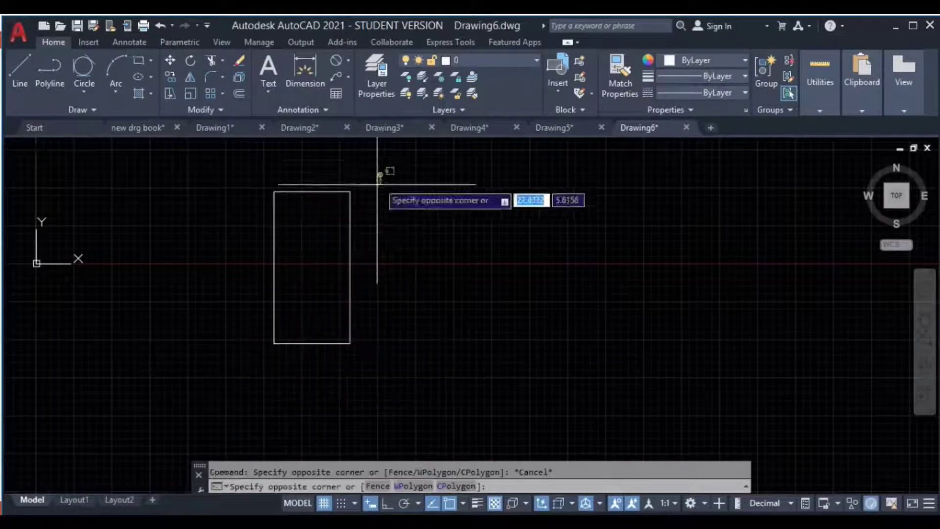
left_click(252, 360)
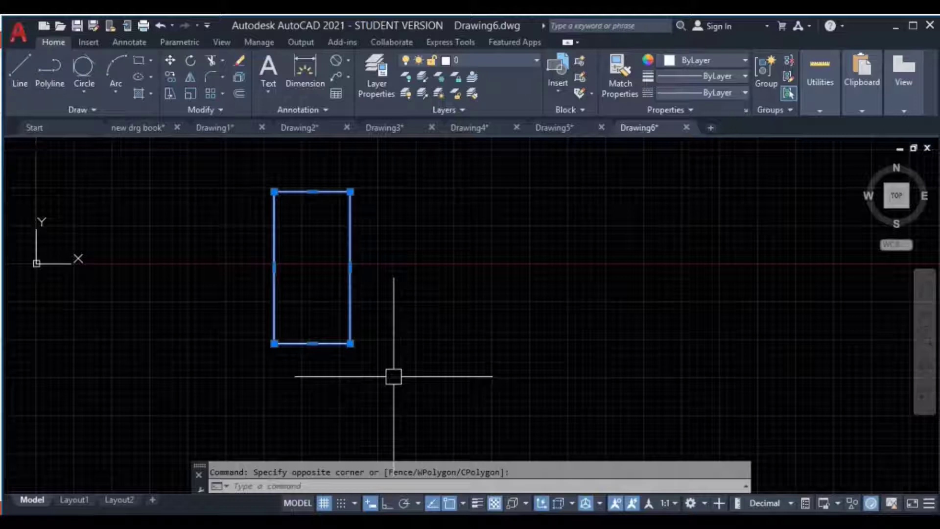
type("c")
type("o")
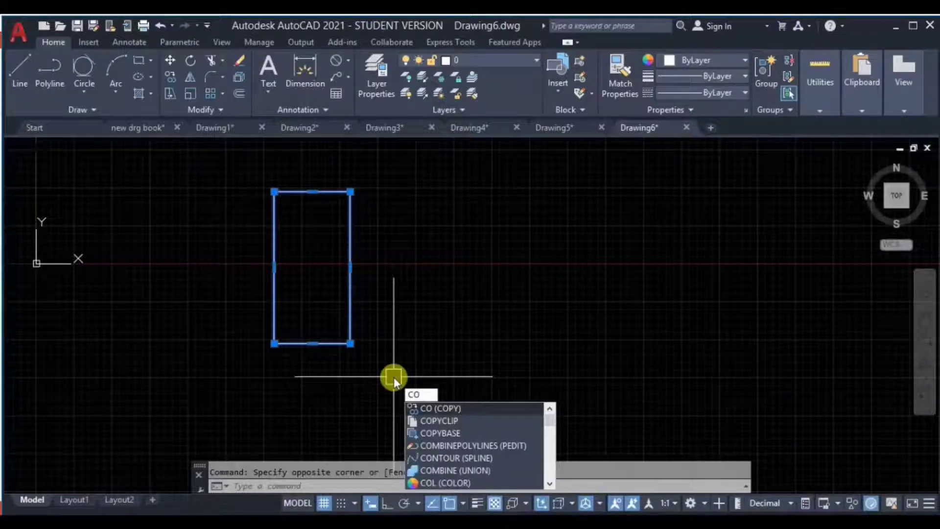
key("Return")
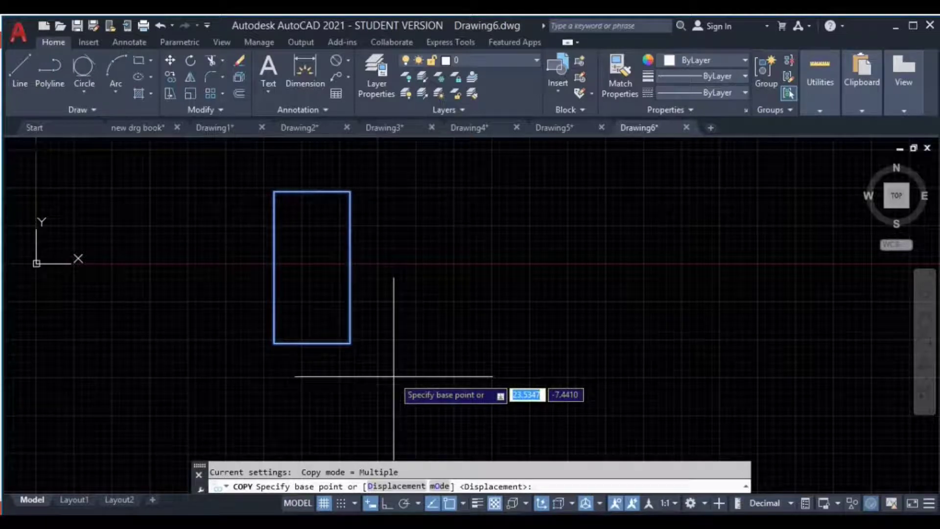
key("Escape")
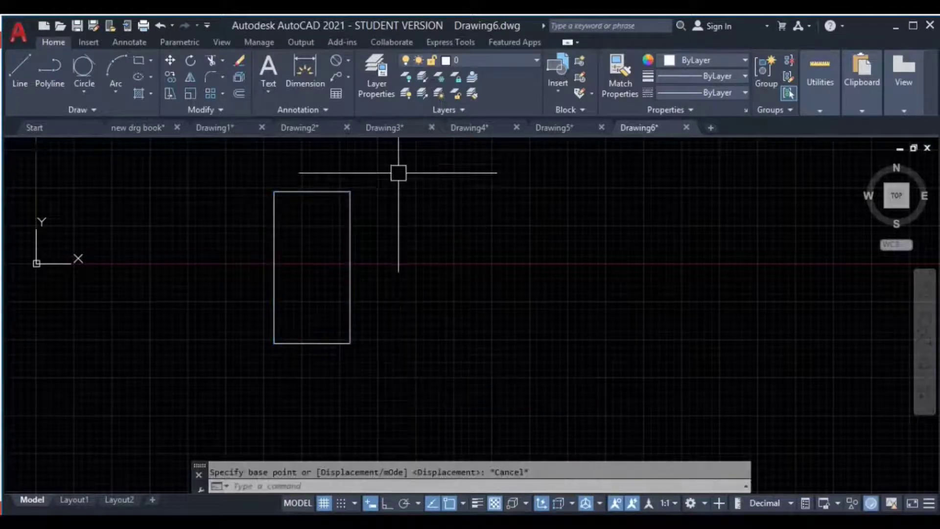
left_click(400, 170)
left_click(224, 374)
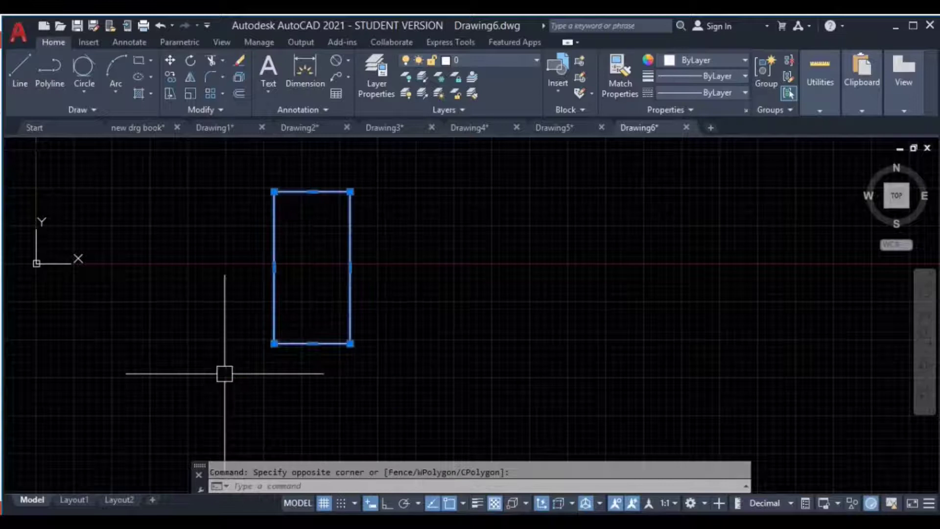
type("m")
key("Return")
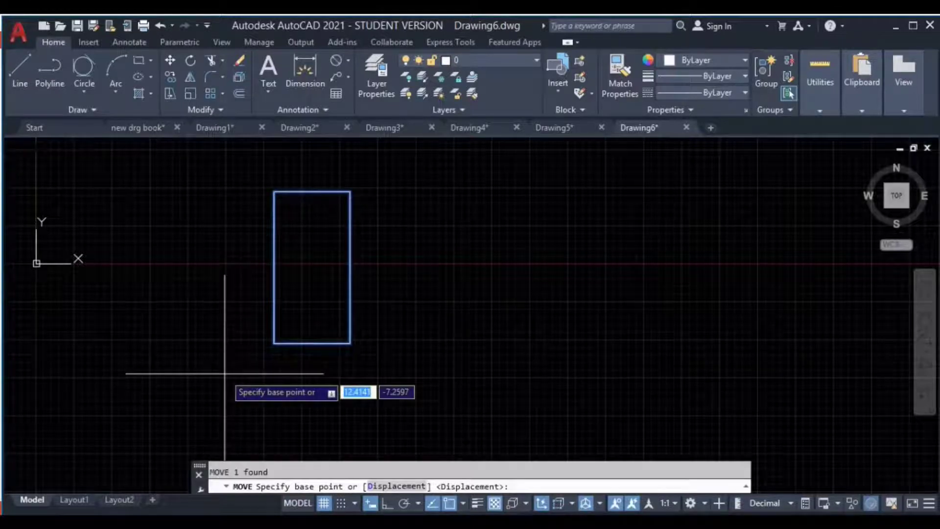
key("Escape")
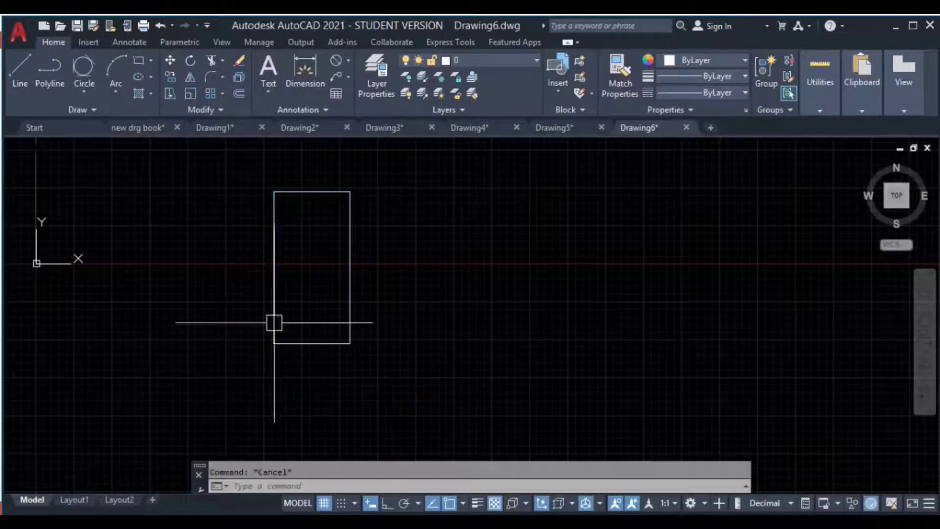
left_click(402, 161)
left_click(218, 372)
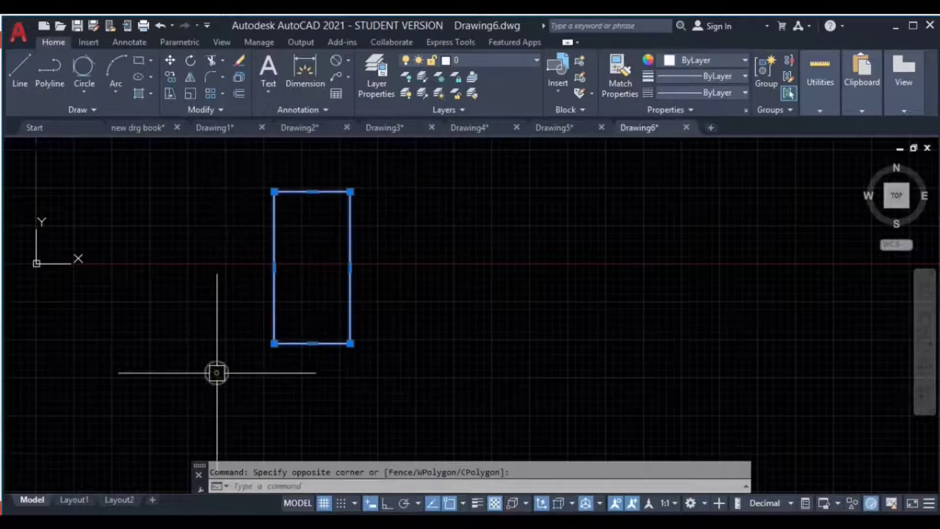
type("m")
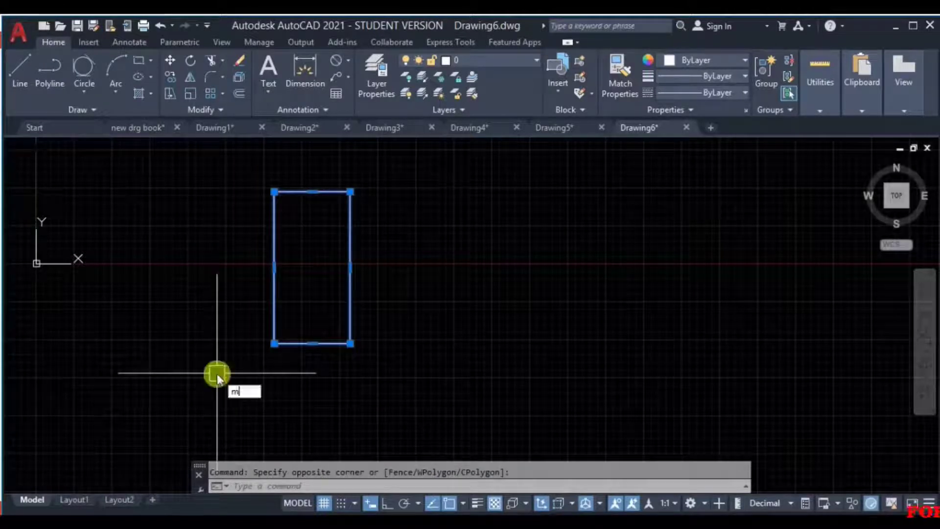
type("i")
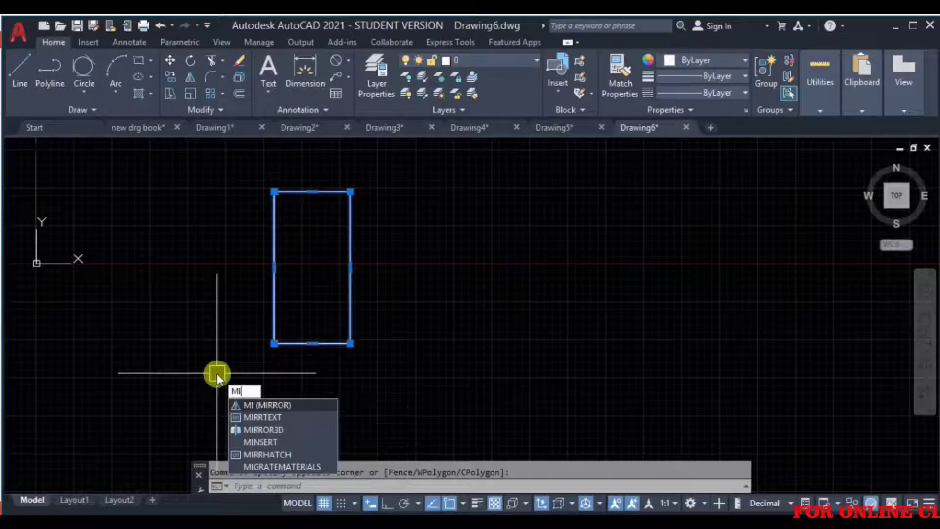
key("Return")
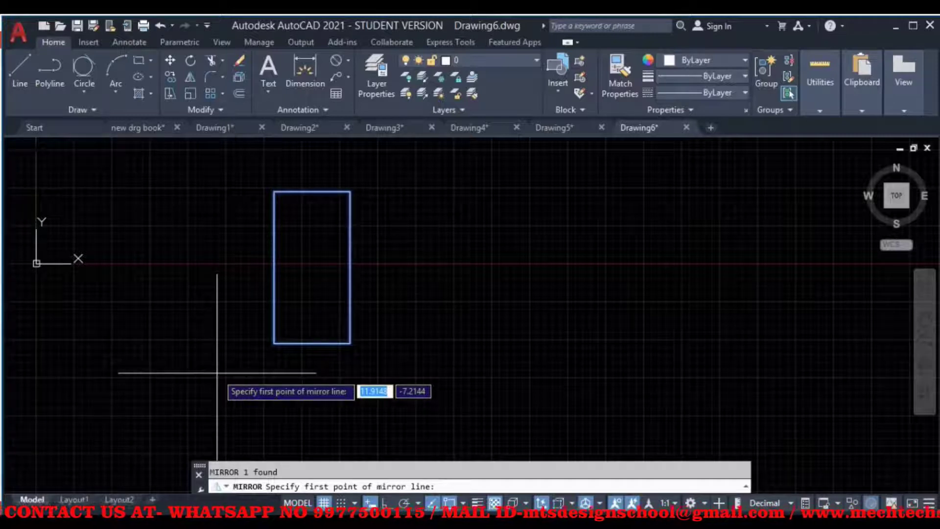
key("Escape")
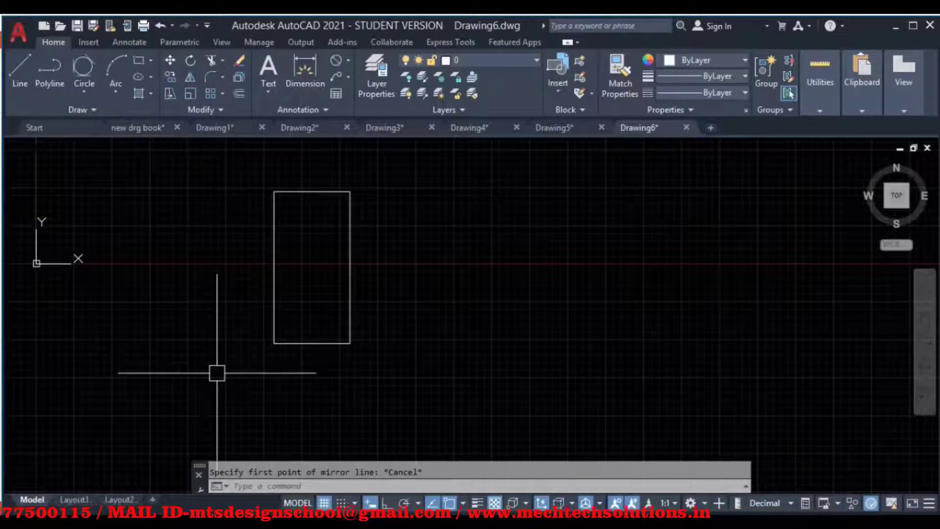
left_click(405, 175)
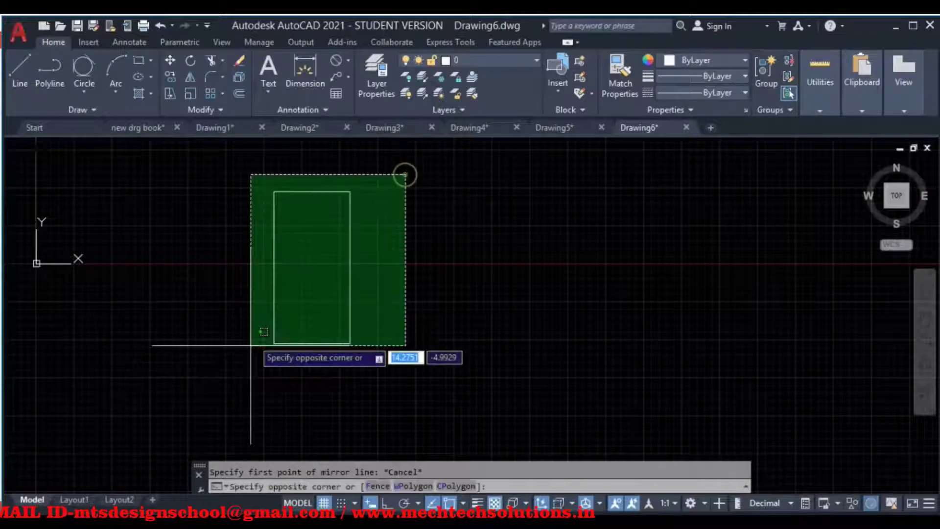
Select the rectangle and start COPY with its lower-left corner as base point
left_click(235, 392)
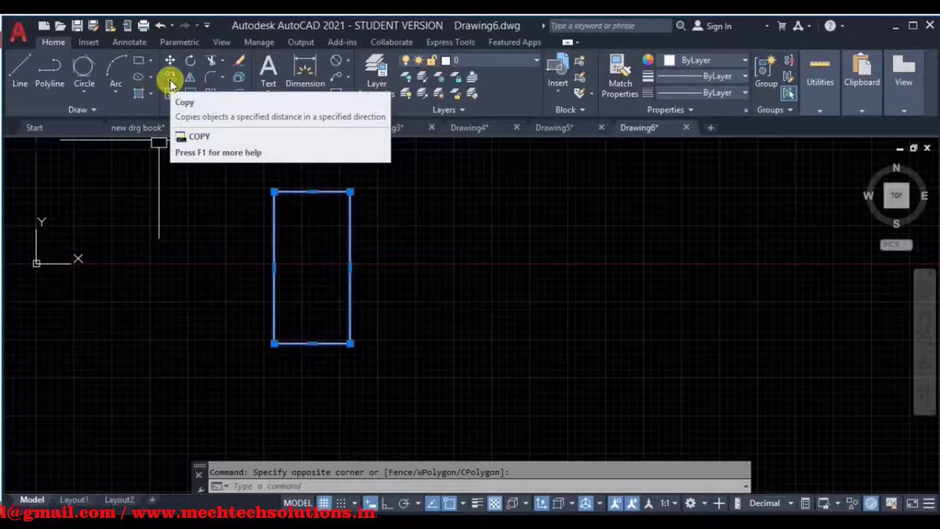
mouse_move(169, 78)
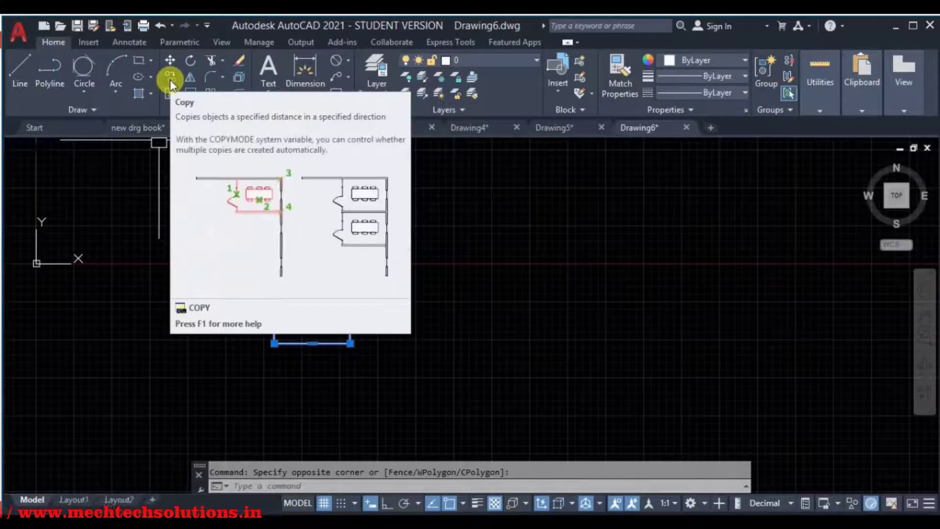
left_click(171, 81)
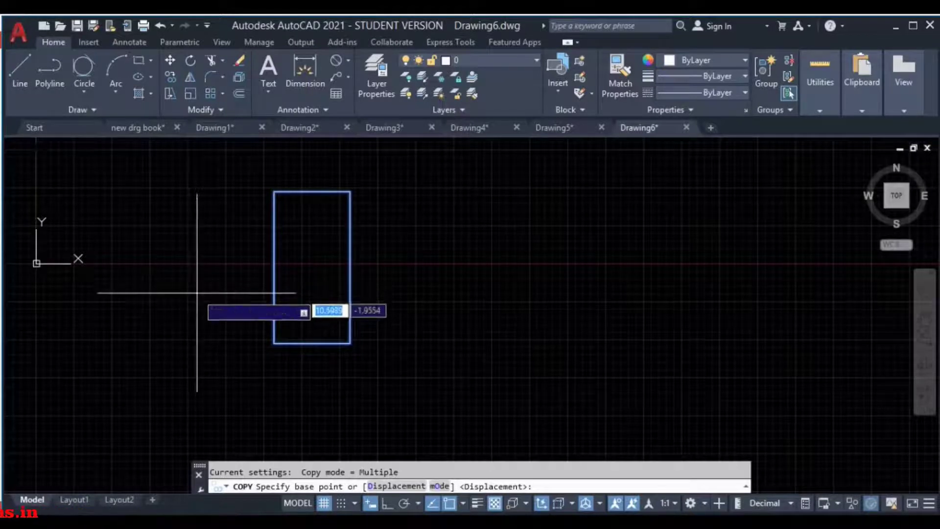
middle_click_drag(197, 337, 180, 380)
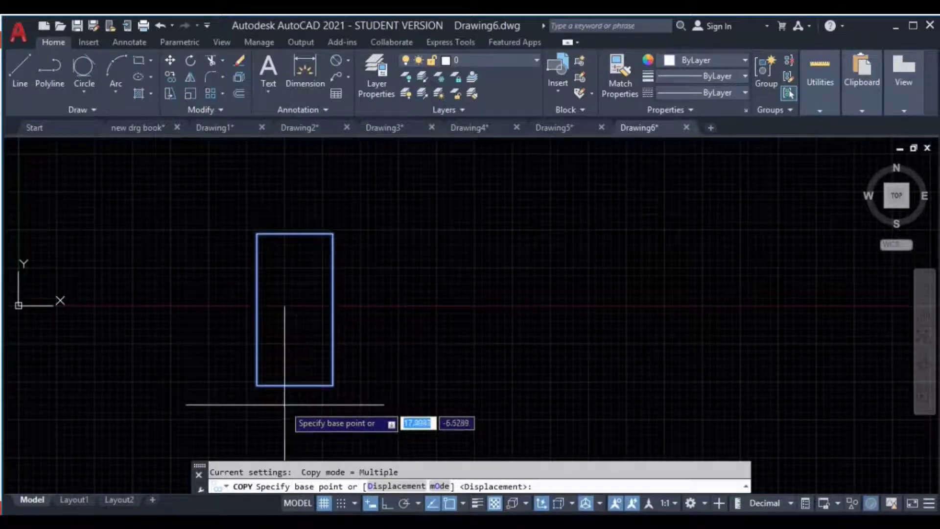
left_click(257, 385)
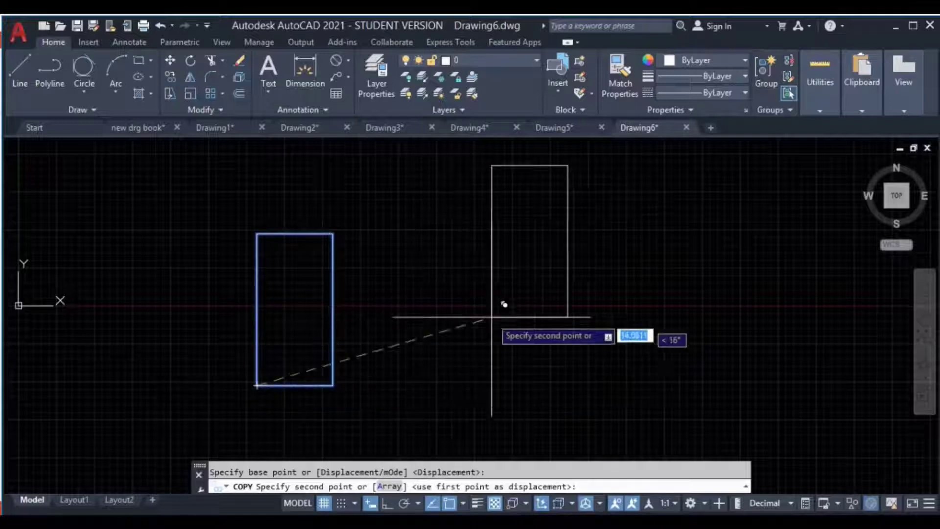
Place seven copies scattered left and right of the original, then end the command
scroll(437, 324, "down", 1)
middle_click_drag(437, 323, 397, 351)
left_click(386, 303)
left_click(479, 311)
left_click(500, 385)
left_click(584, 365)
left_click(696, 317)
left_click(206, 257)
left_click(168, 401)
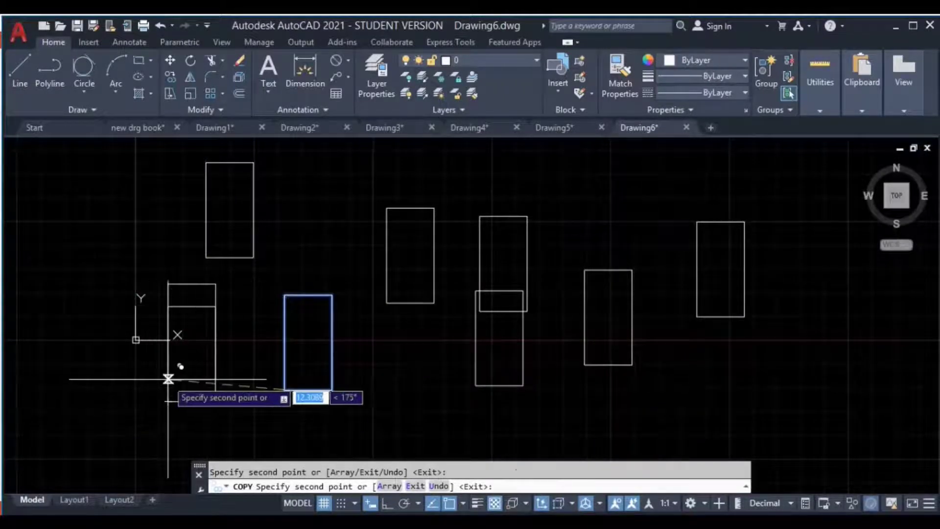
key("Escape")
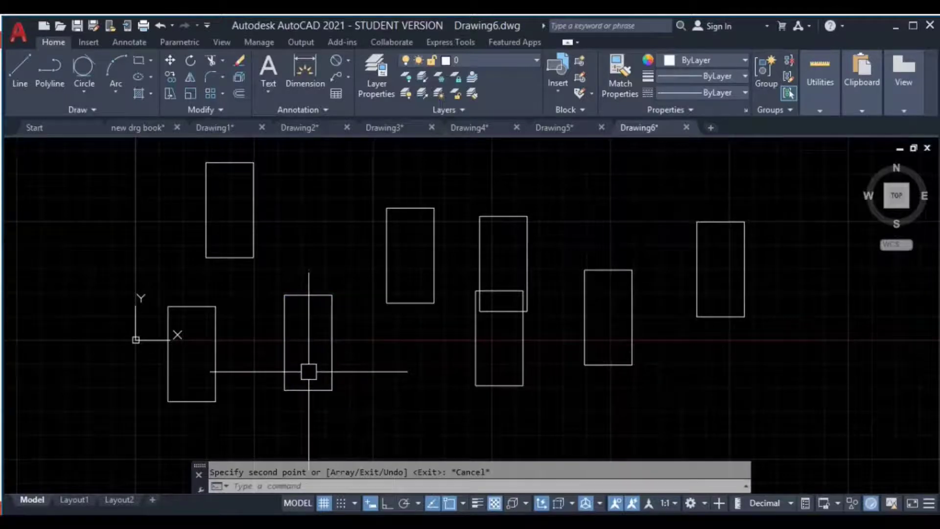
Undo the scattered copies and start a new COPY from the rectangle's bottom-right corner
key("ctrl+z")
left_click(445, 175)
left_click(246, 385)
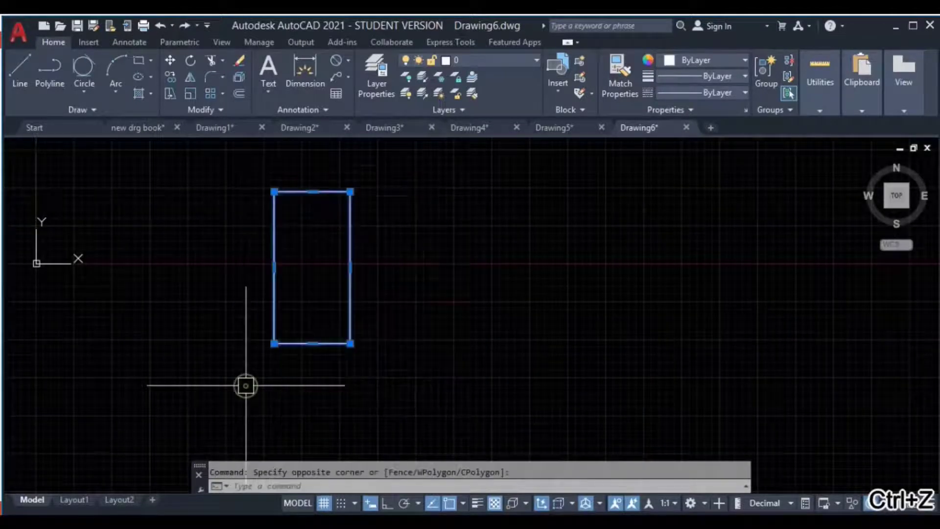
left_click(169, 78)
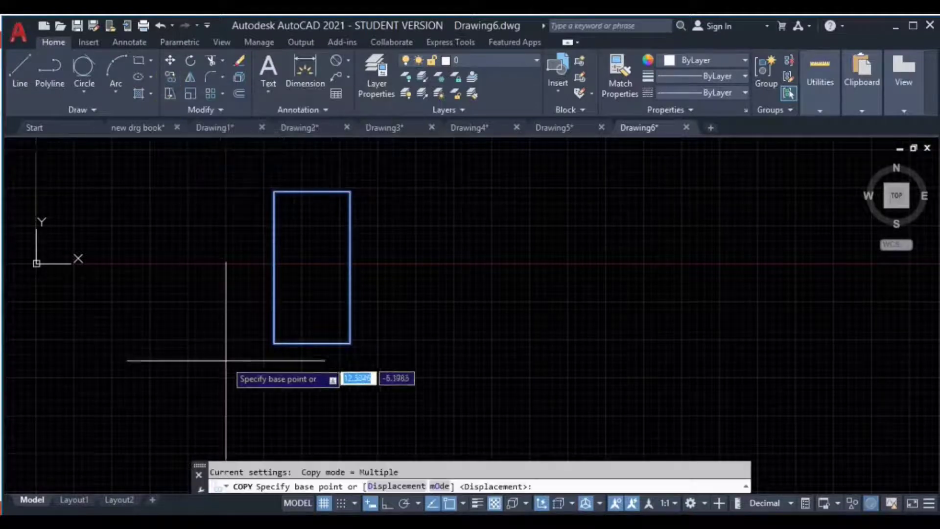
left_click(350, 343)
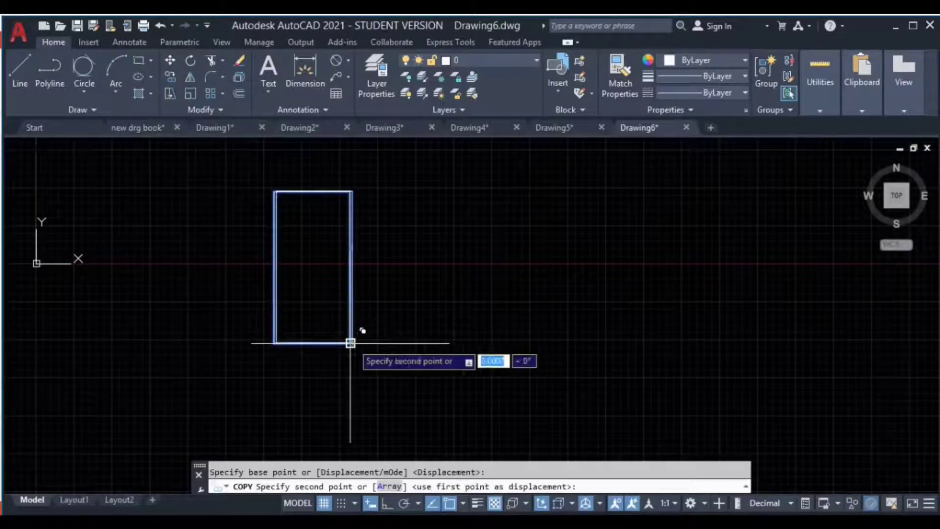
Place five more scattered copies, then undo the whole batch
left_click(491, 386)
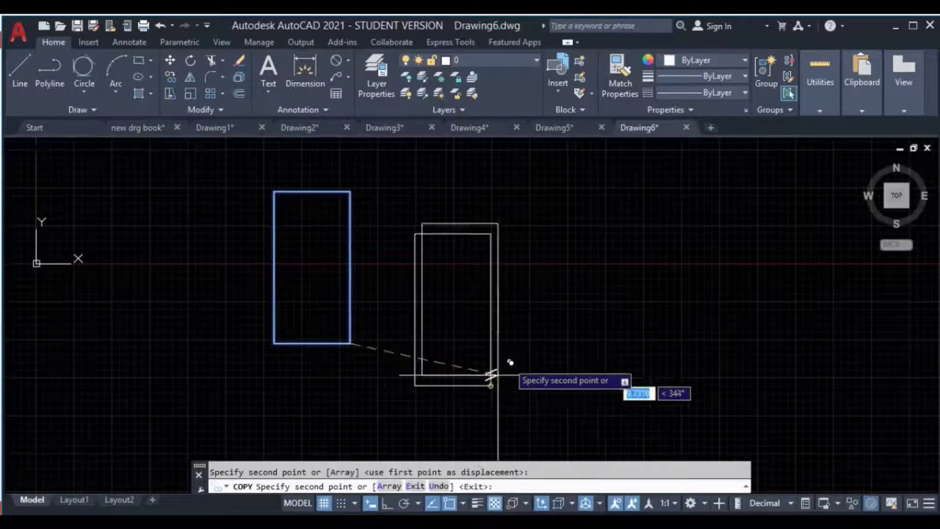
left_click(622, 344)
left_click(178, 259)
left_click(148, 417)
left_click(366, 420)
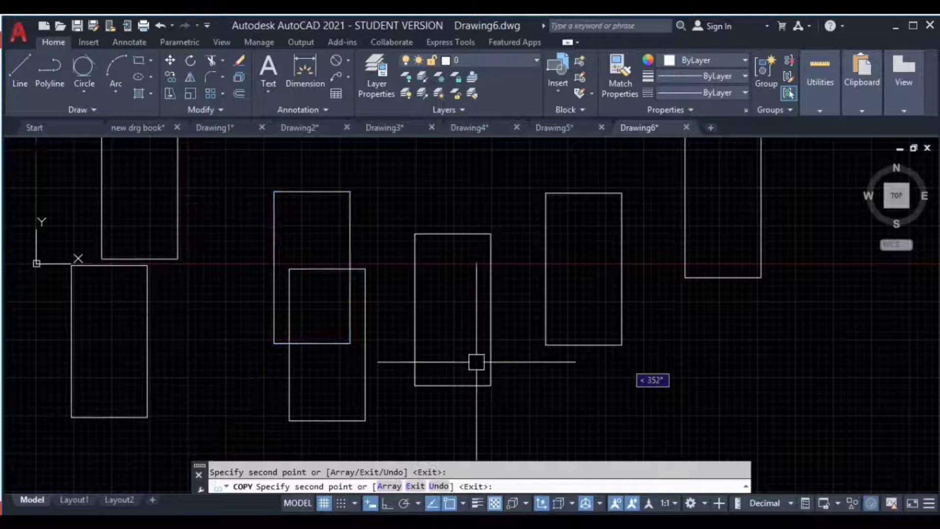
key("Escape")
key("ctrl+z")
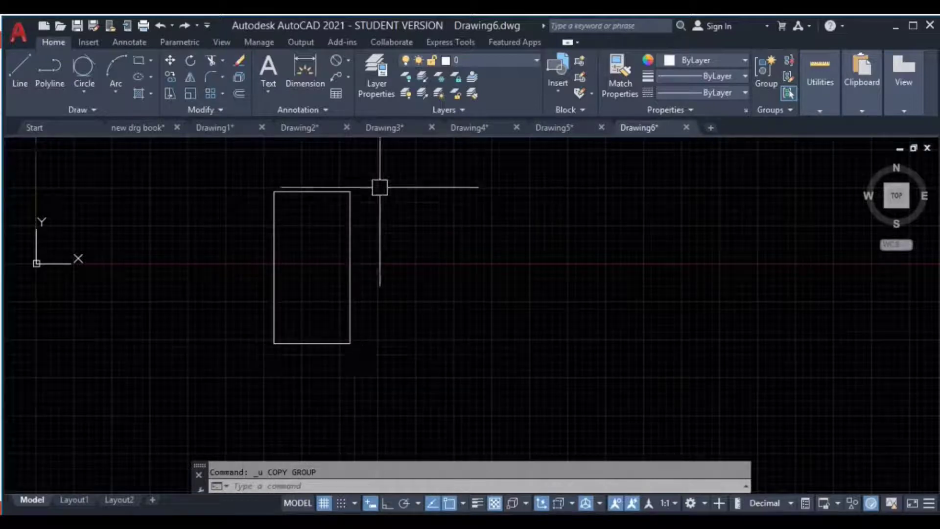
With Ortho on, copy the rectangle 10 units to the right, then select that copy
left_click(400, 168)
left_click(225, 368)
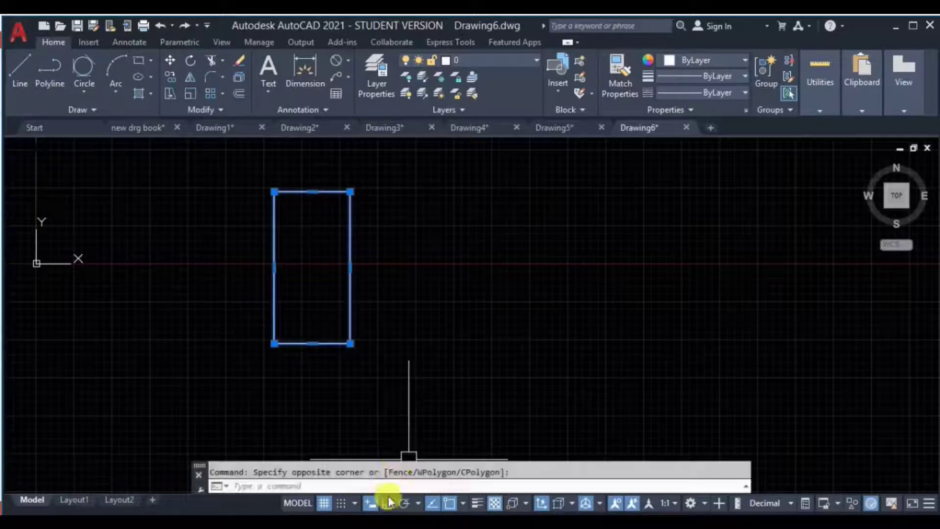
key("F8")
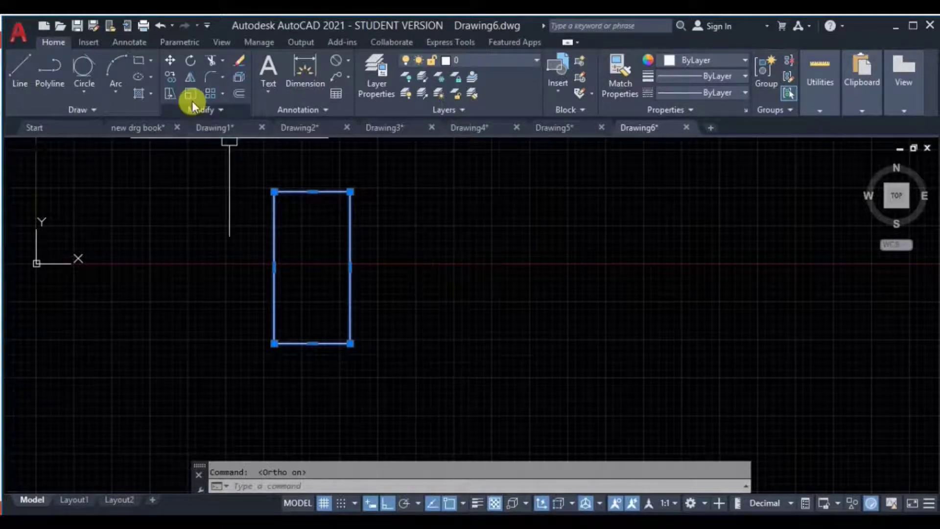
left_click(173, 75)
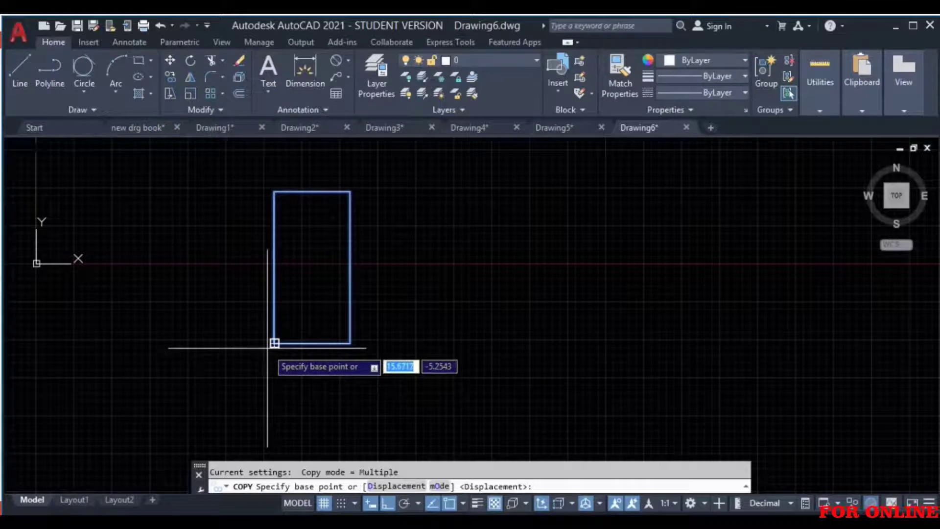
left_click(273, 343)
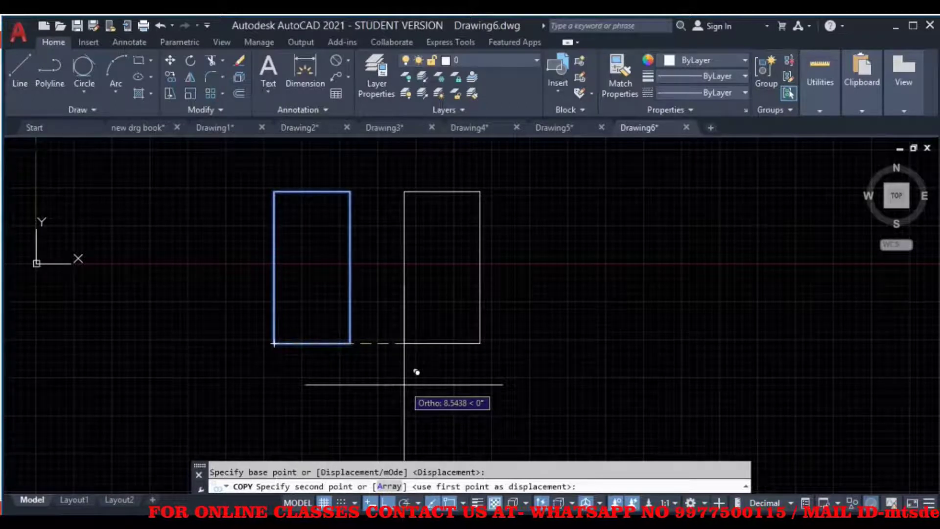
type("10")
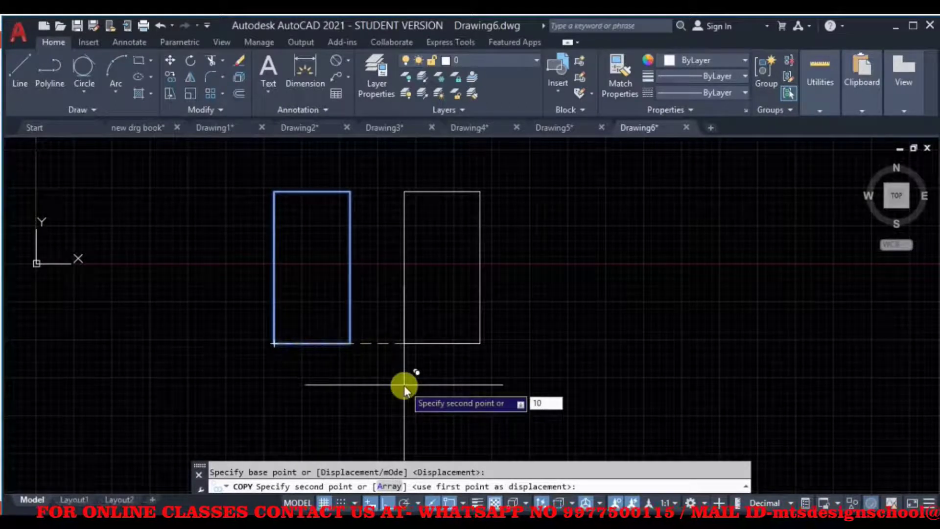
key("Return")
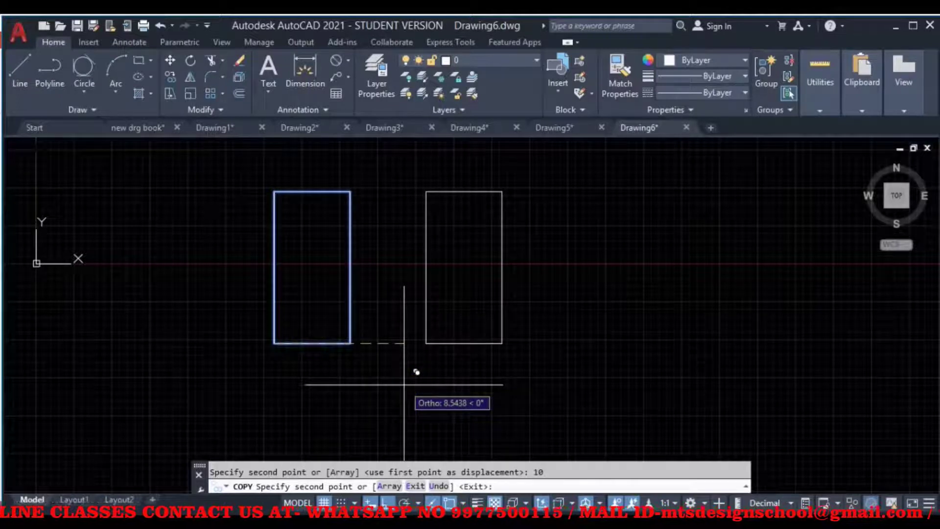
key("Escape")
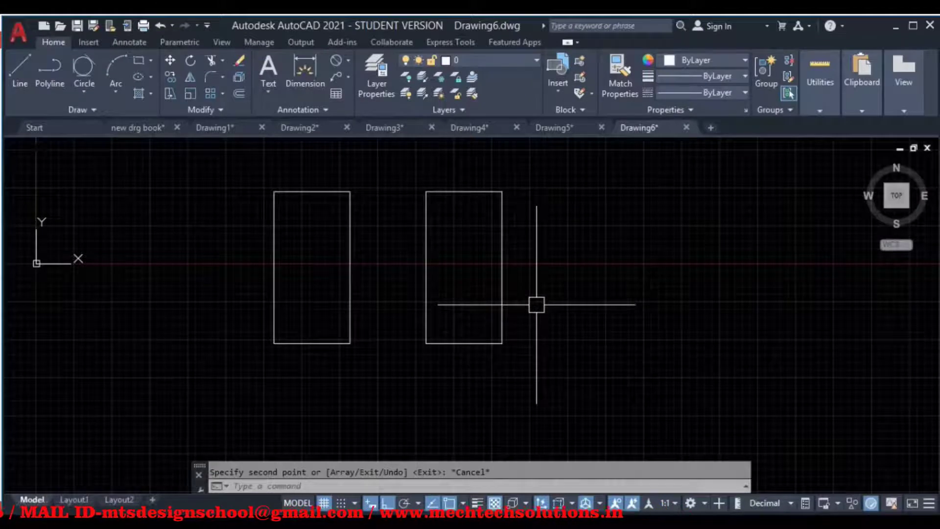
left_click(537, 304)
left_click(437, 370)
Erase the right copy and copy the remaining rectangle 10 units upward
key("Delete")
left_click(429, 185)
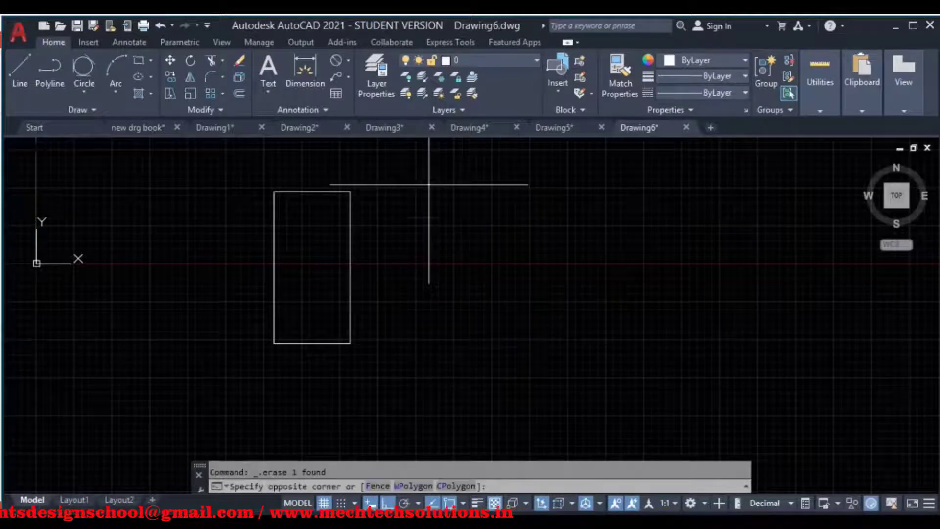
left_click(208, 374)
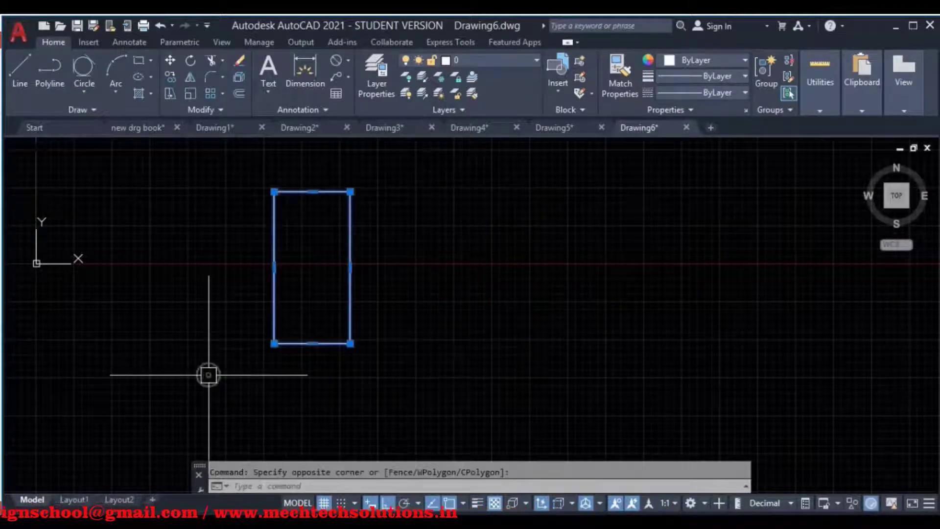
left_click(169, 75)
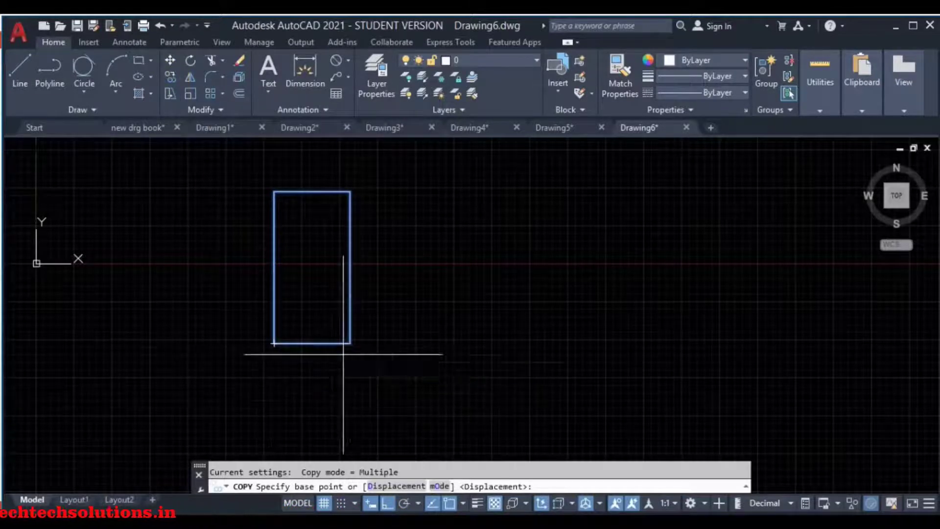
middle_click_drag(348, 371, 352, 416)
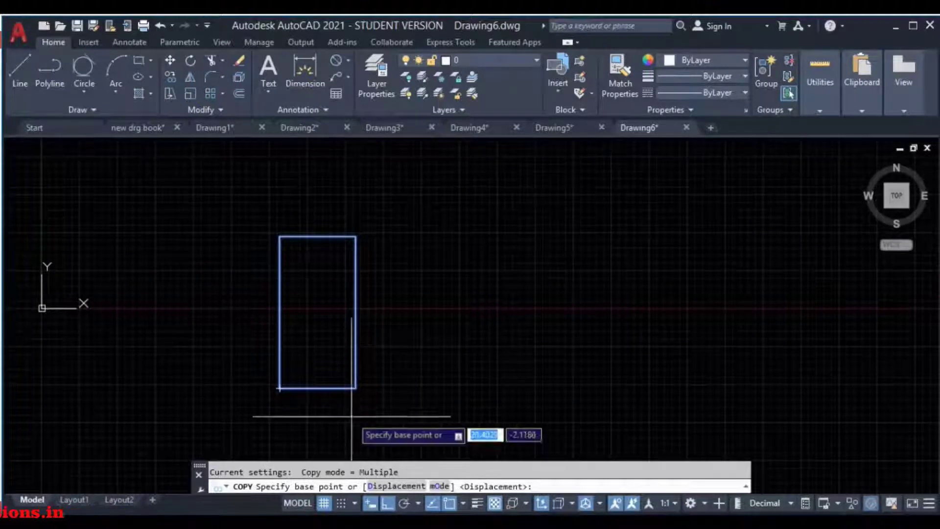
left_click(356, 388)
middle_click_drag(363, 220, 355, 309)
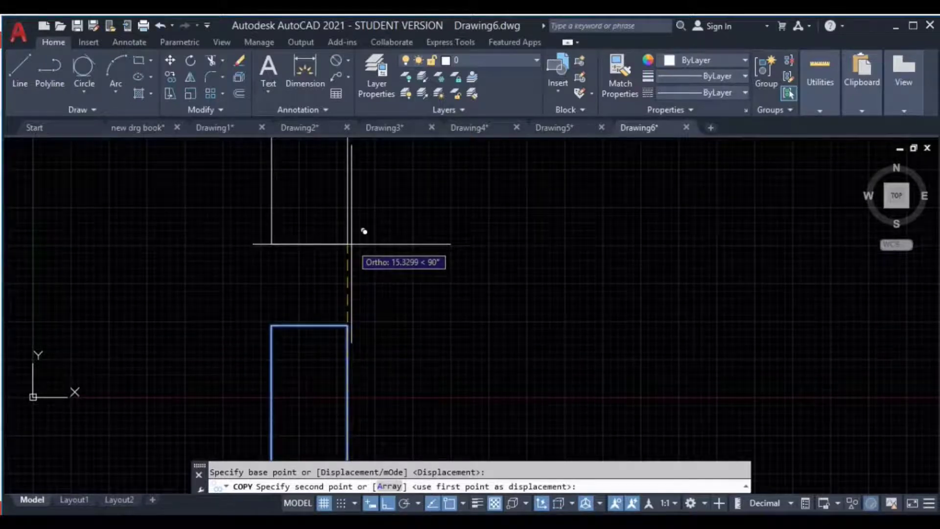
type("10")
key("Return")
key("Escape")
Select the upper rectangle and try a Move, then cancel it
scroll(441, 319, "down", 2)
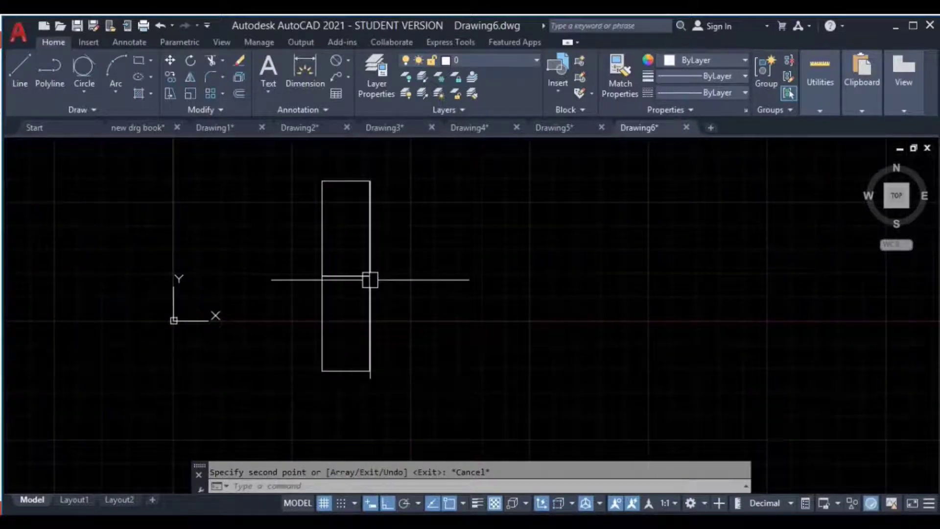
left_click(387, 242)
left_click(243, 241)
middle_click_drag(450, 244, 451, 297)
type("m")
key("Return")
left_click(355, 309)
key("Escape")
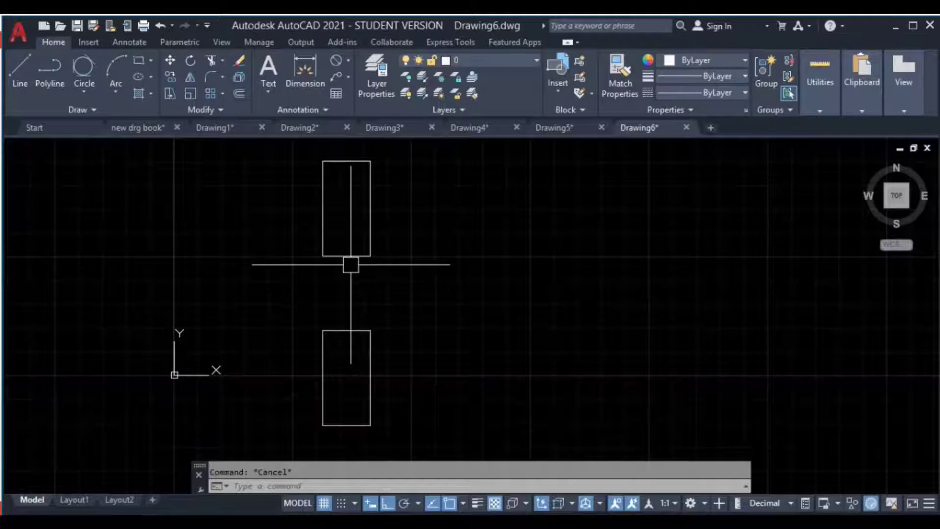
Erase the upper rectangle and copy the lower one 20 units up from its bottom midpoint
left_click(412, 225)
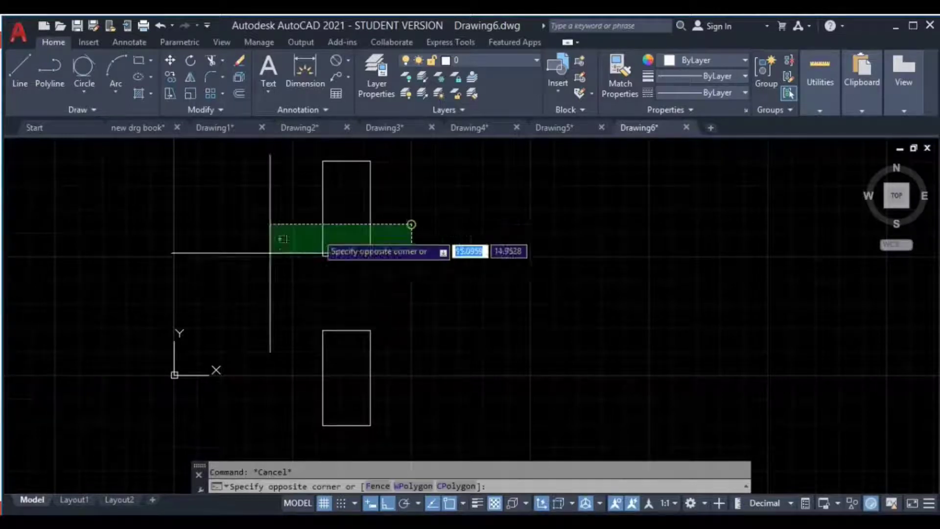
left_click(268, 247)
key("Delete")
left_click(423, 292)
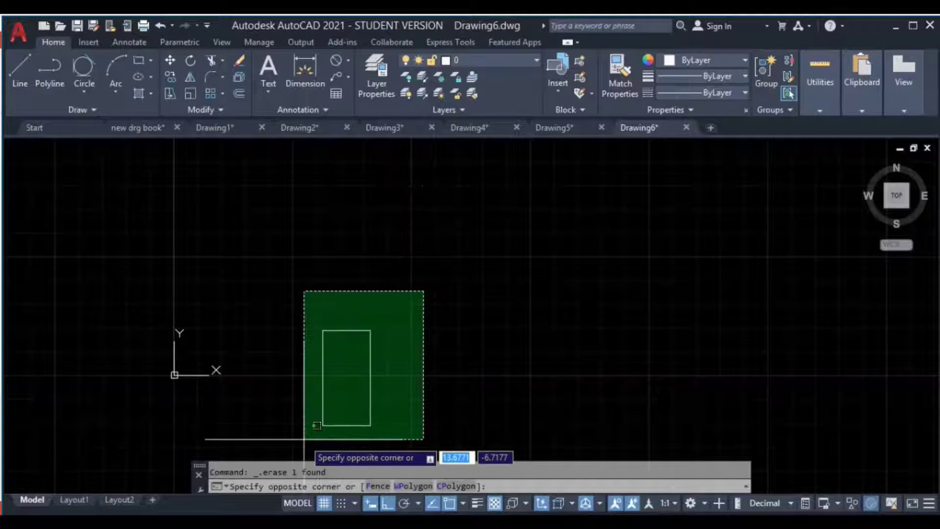
left_click(300, 437)
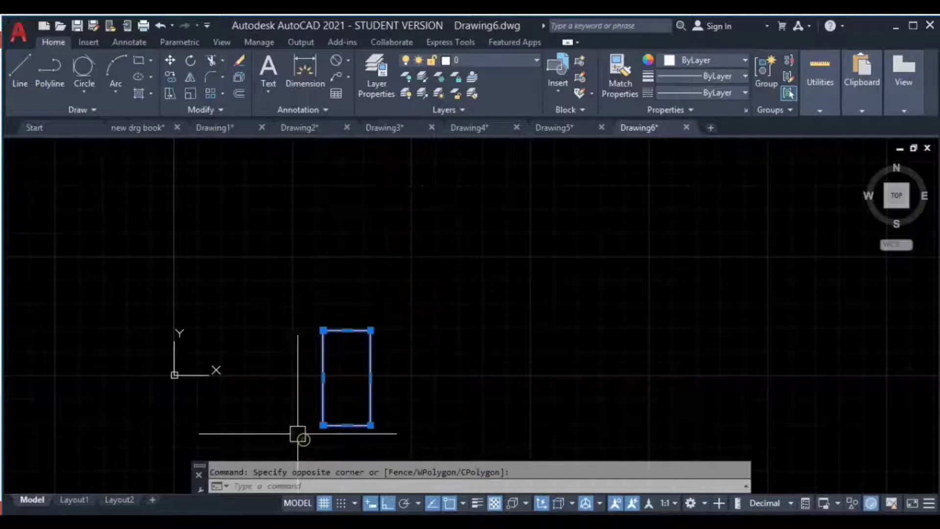
left_click(170, 77)
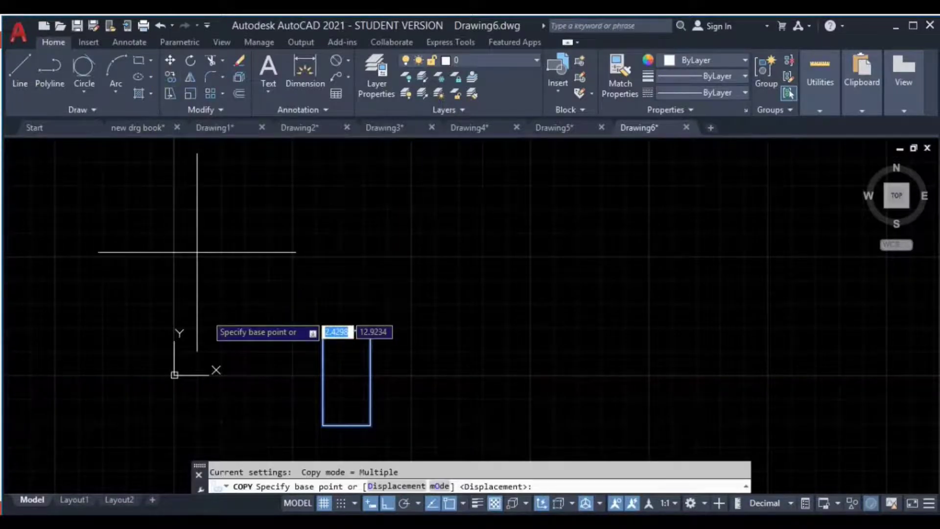
left_click(347, 424)
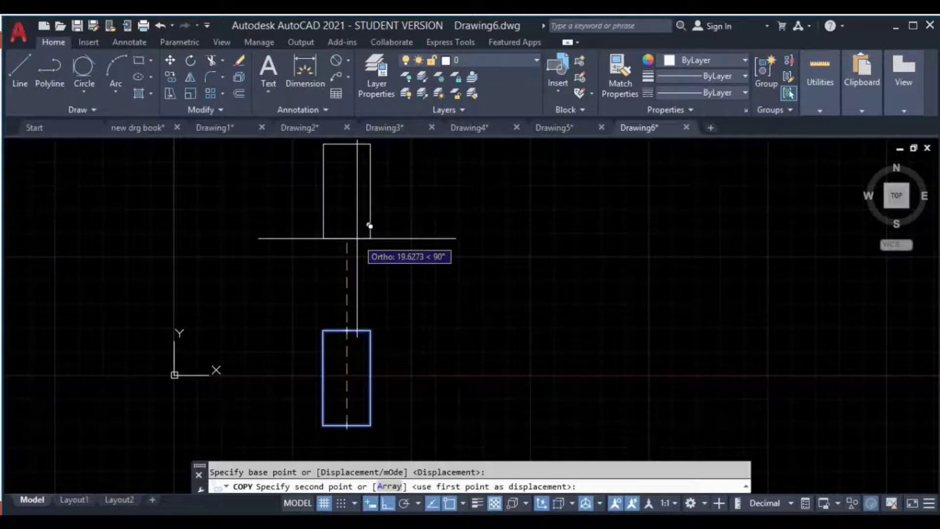
type("20")
key("Return")
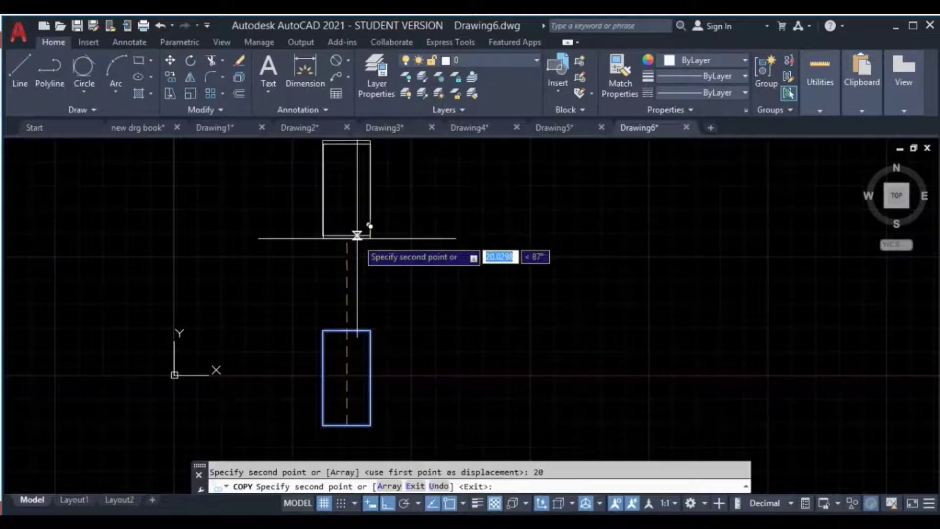
key("Escape")
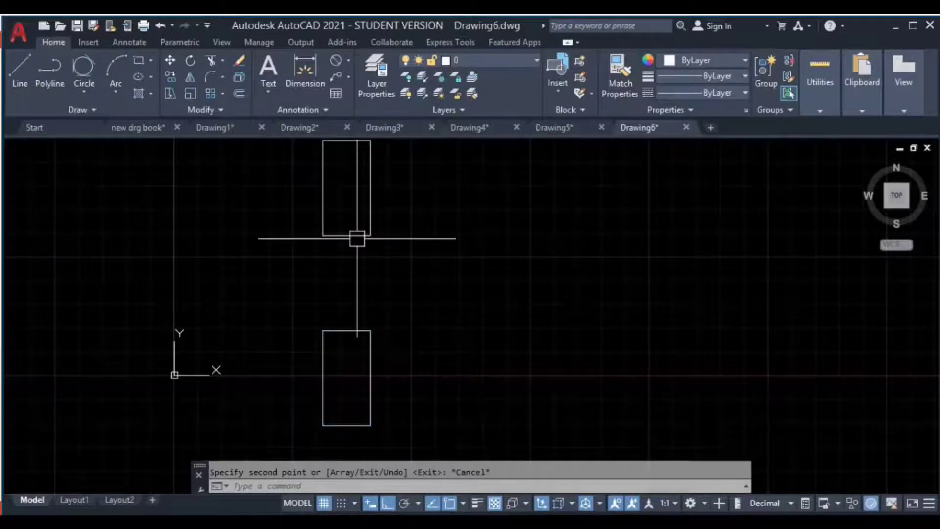
Select the new upper rectangle
scroll(417, 189, "up", 2)
left_click(418, 189)
left_click(258, 321)
scroll(336, 296, "up", 2)
scroll(309, 323, "down", 3)
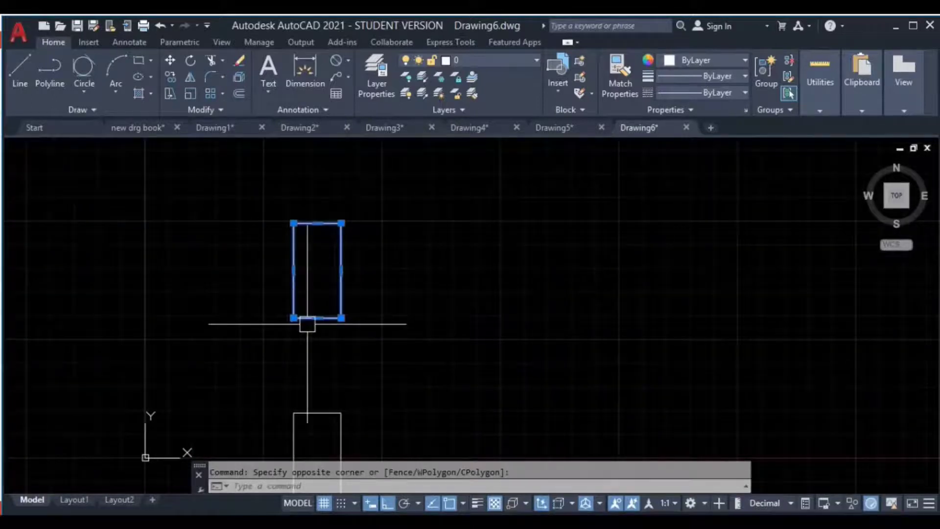
Select the upper rectangle and start COPY from its lower-left corner
key("Escape")
left_click(421, 199)
left_click(281, 348)
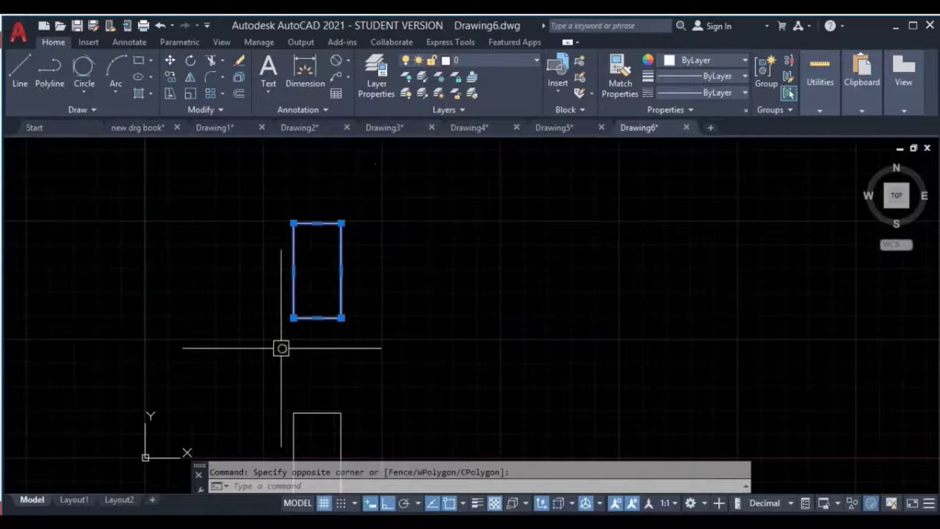
left_click(172, 74)
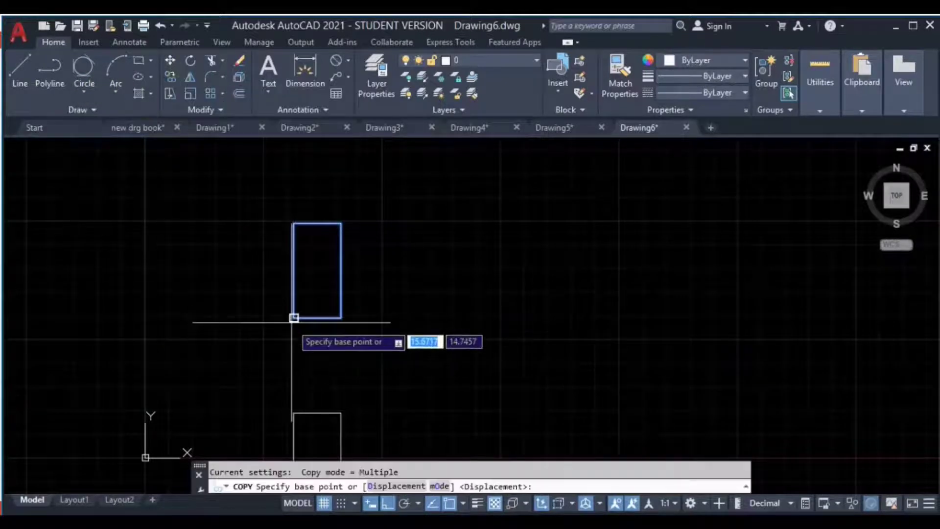
left_click(293, 318)
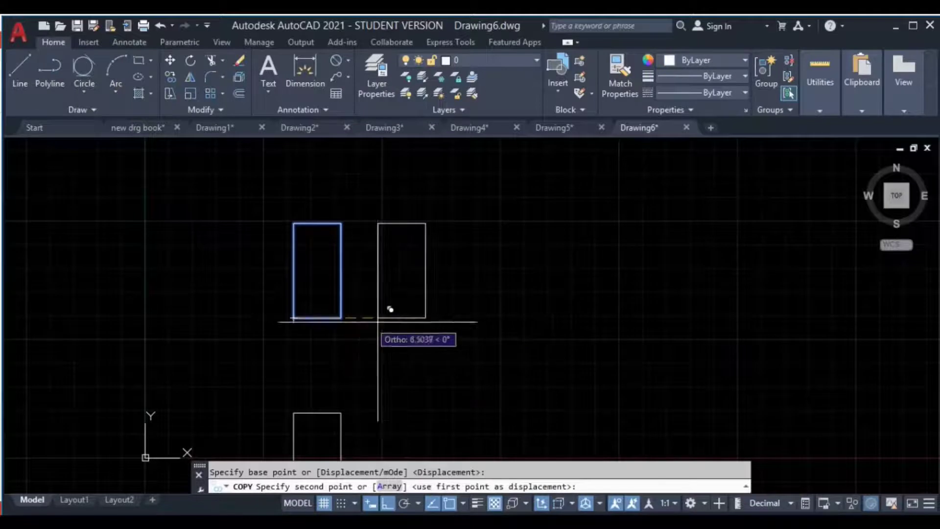
Place copies 10, 20 and 30 units to the right, then view the whole row
type("10")
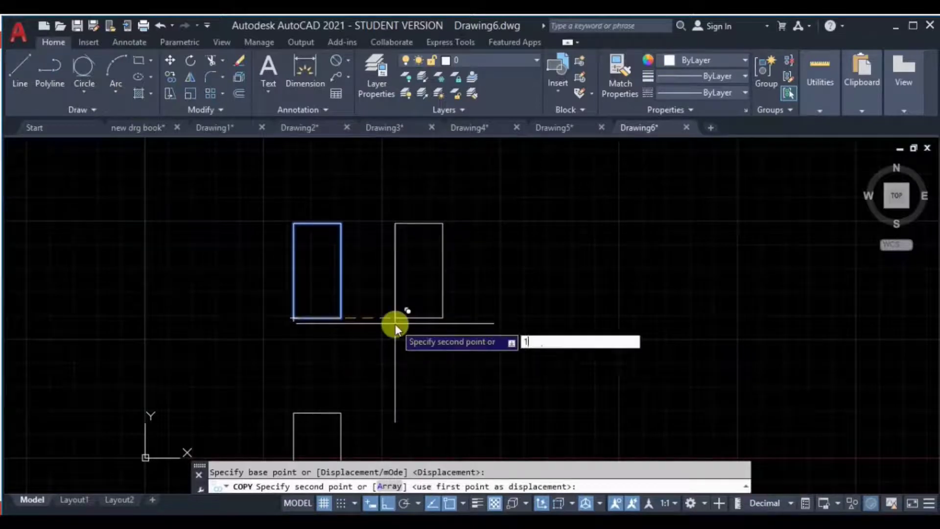
key("Return")
type("20")
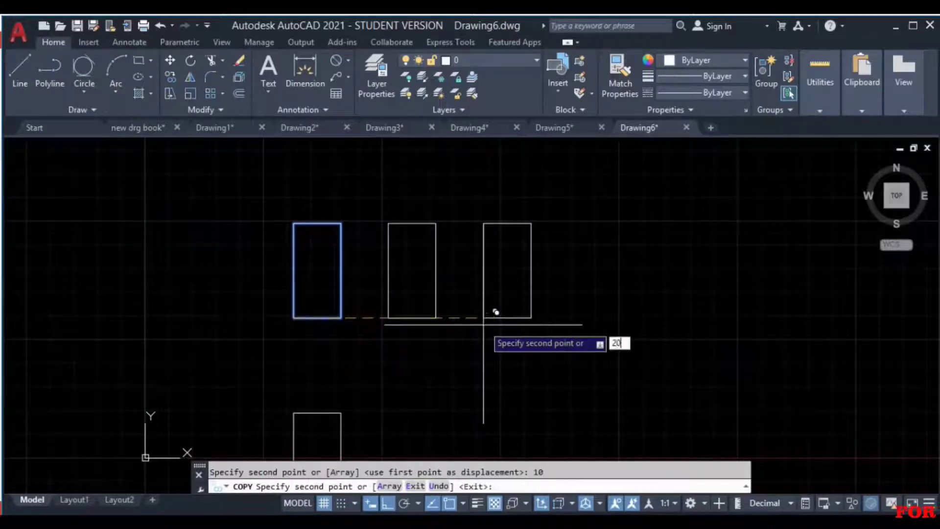
key("Return")
type("30")
key("Return")
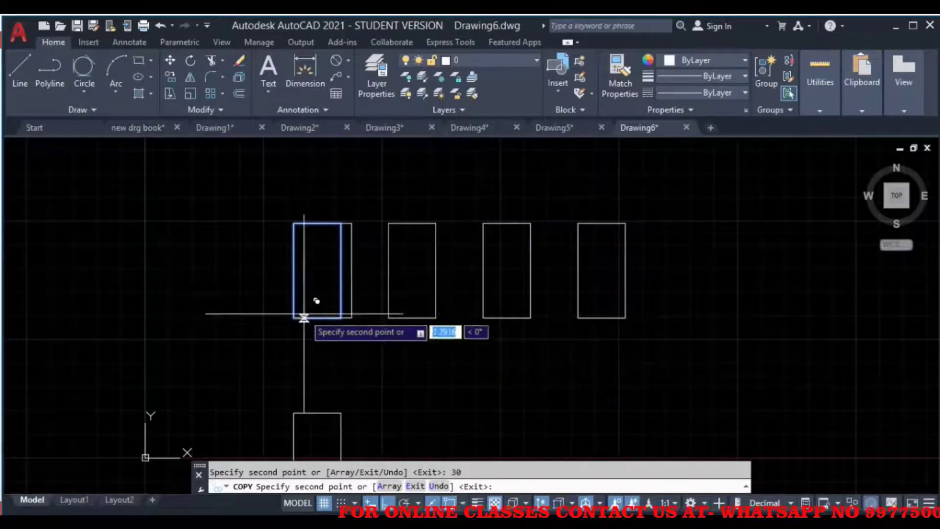
key("Escape")
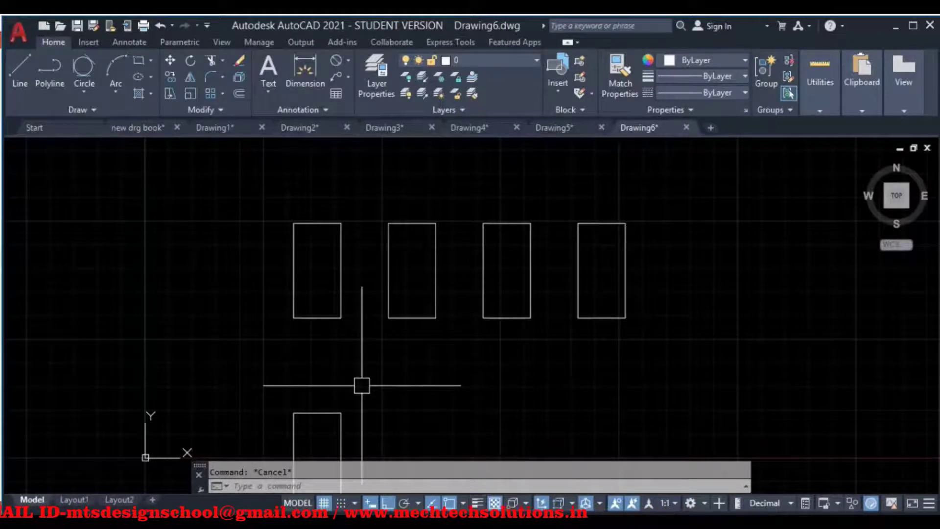
middle_click_drag(362, 386, 266, 353)
left_click(528, 364)
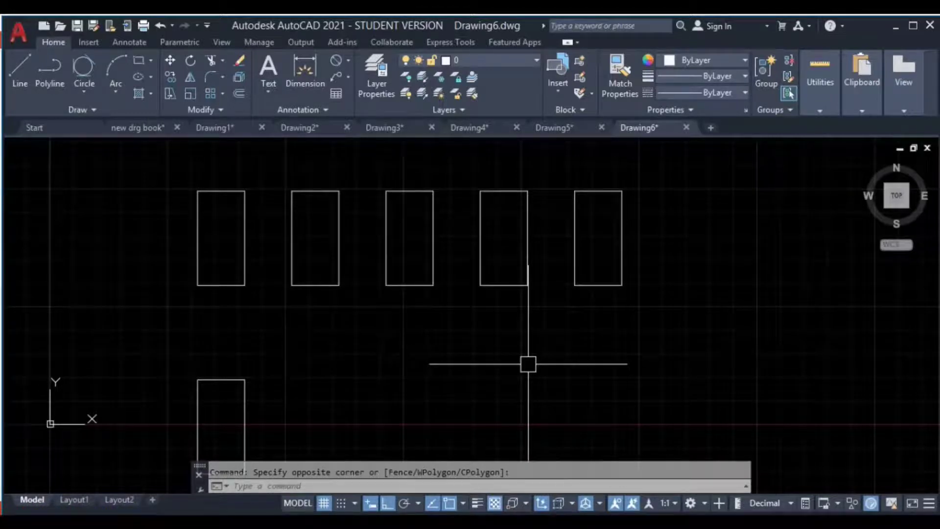
Delete the row of copied rectangles
left_click(668, 169)
left_click(284, 316)
key("Delete")
middle_click_drag(251, 278, 268, 299)
Copy the upper rectangle from its lower-left corner using the Array option with 10 items
left_click(304, 203)
left_click(138, 397)
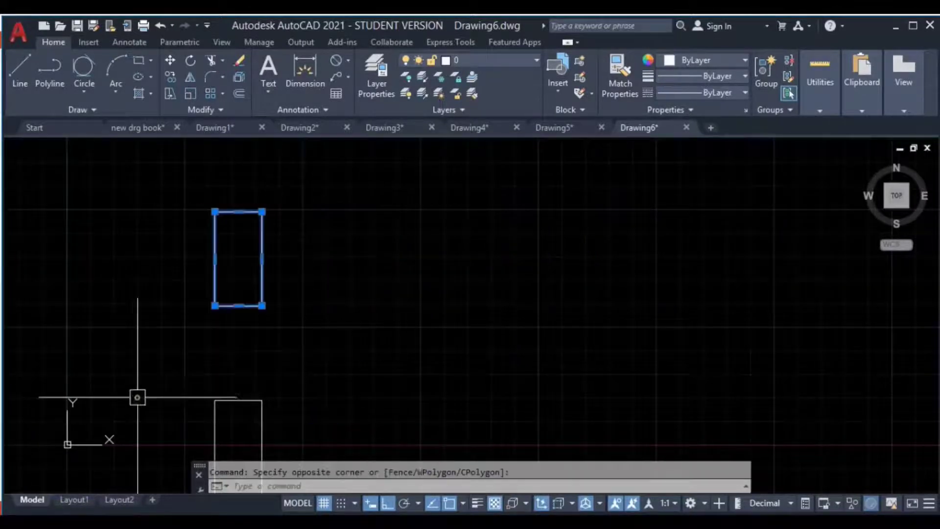
left_click(169, 79)
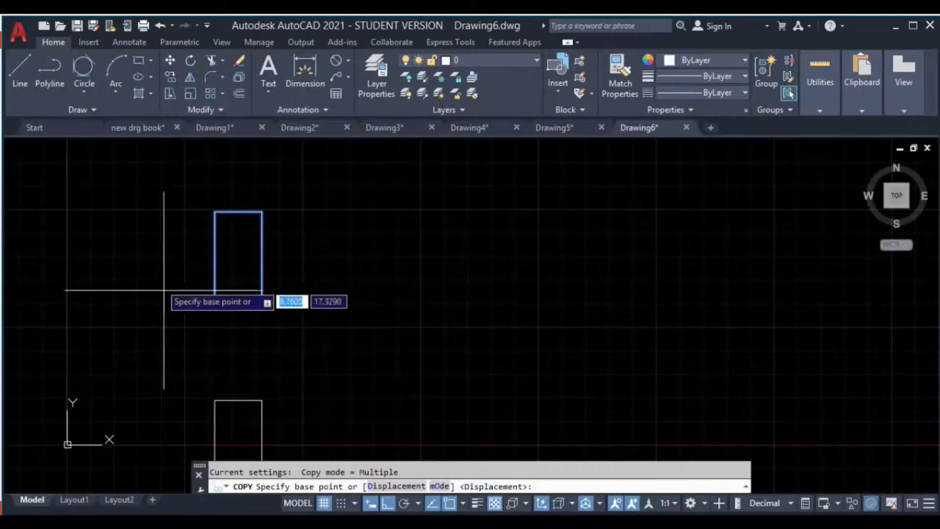
left_click(214, 306)
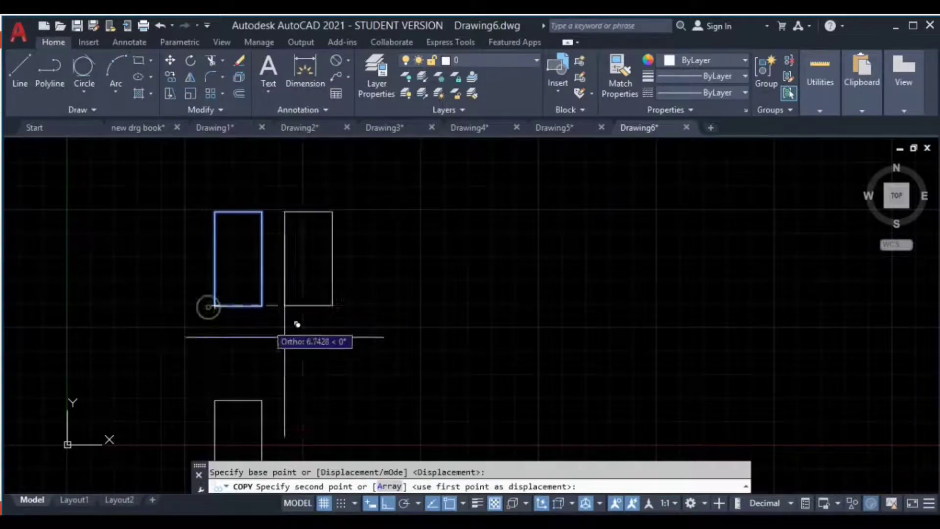
left_click(389, 488)
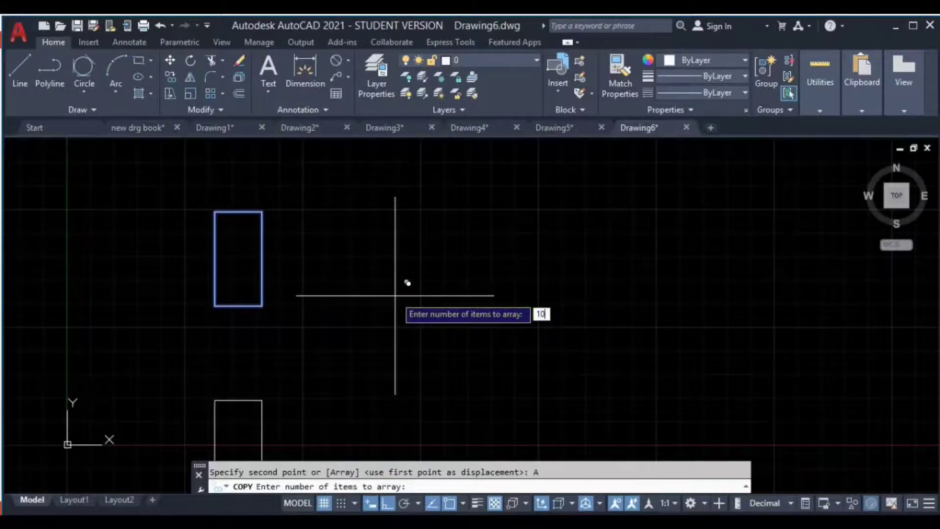
key("Return")
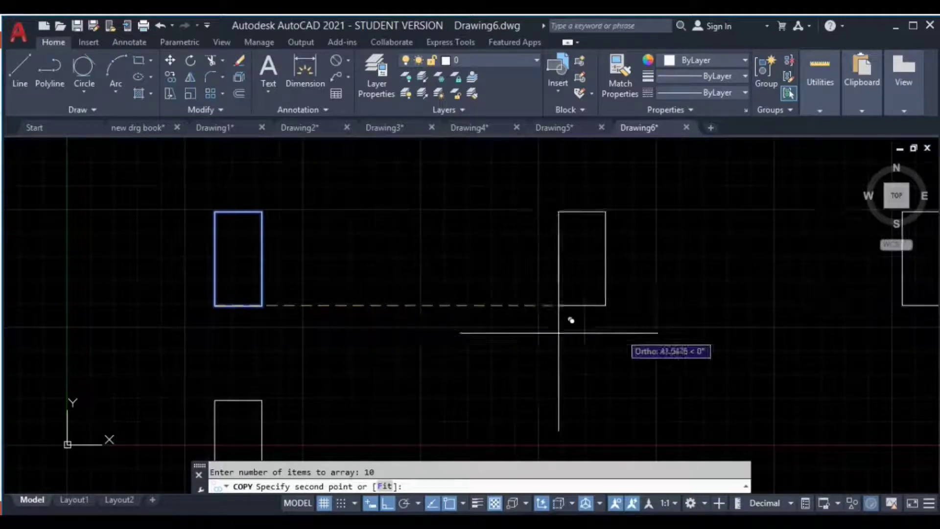
Set 10-unit spacing to lay out the ten-rectangle row, then end the command
scroll(146, 338, "down", 2)
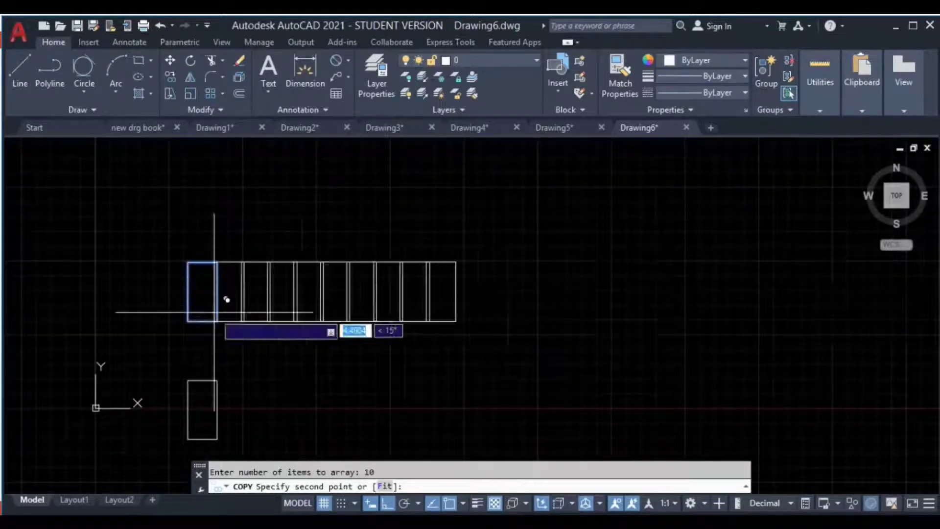
middle_click_drag(226, 309, 255, 304)
scroll(267, 292, "up", 2)
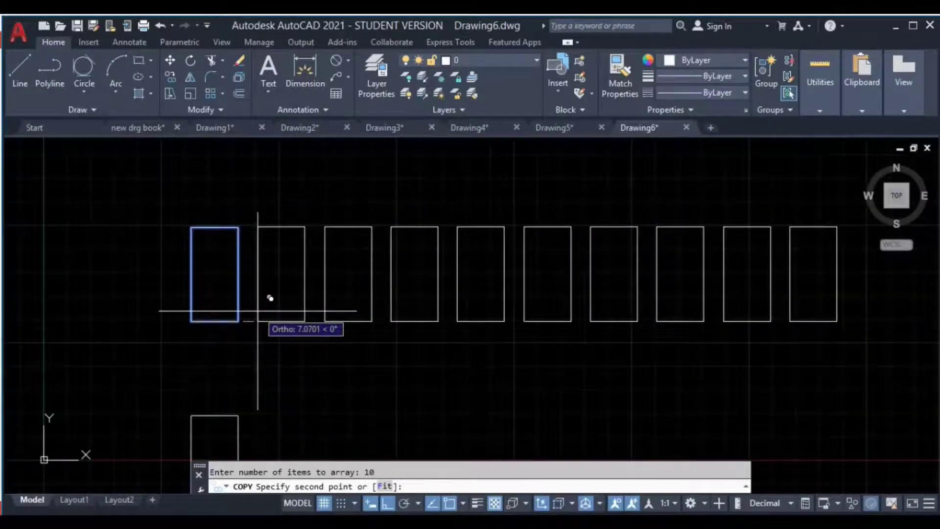
scroll(286, 318, "up", 2)
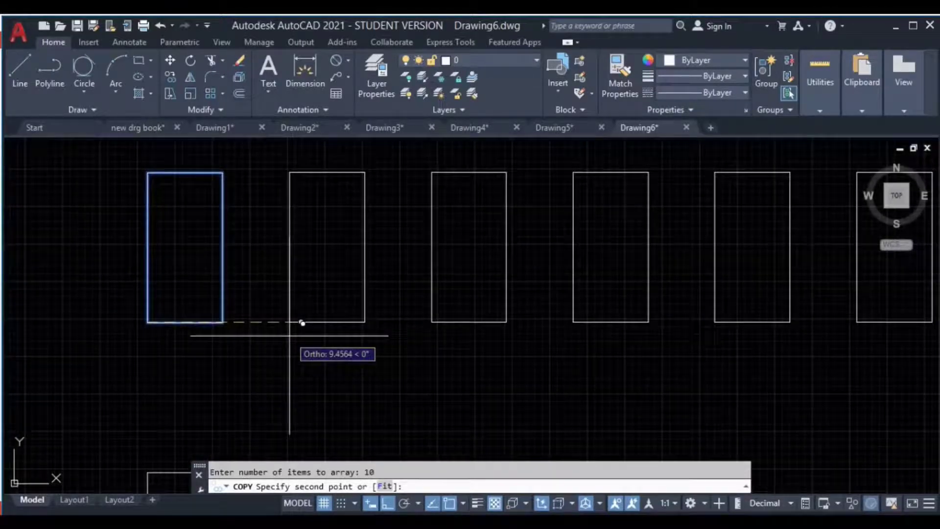
type("10")
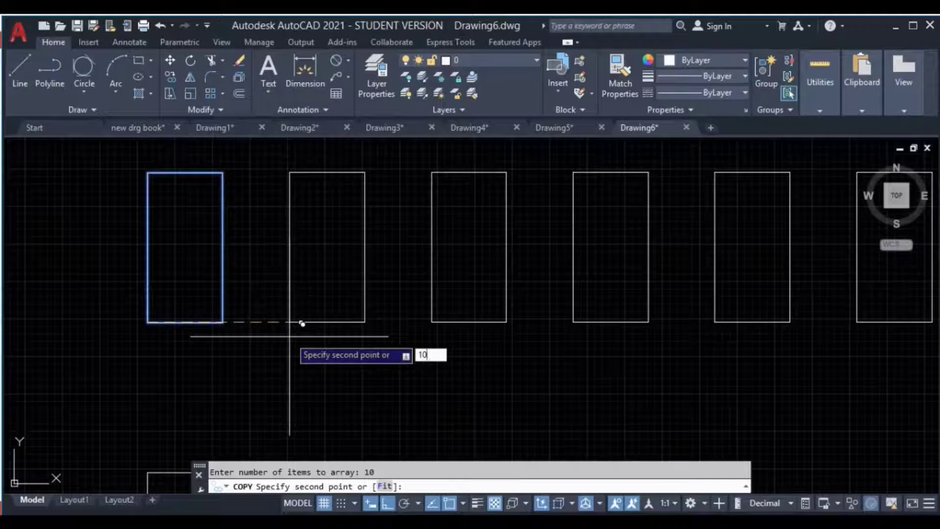
key("Return")
scroll(310, 350, "down", 3)
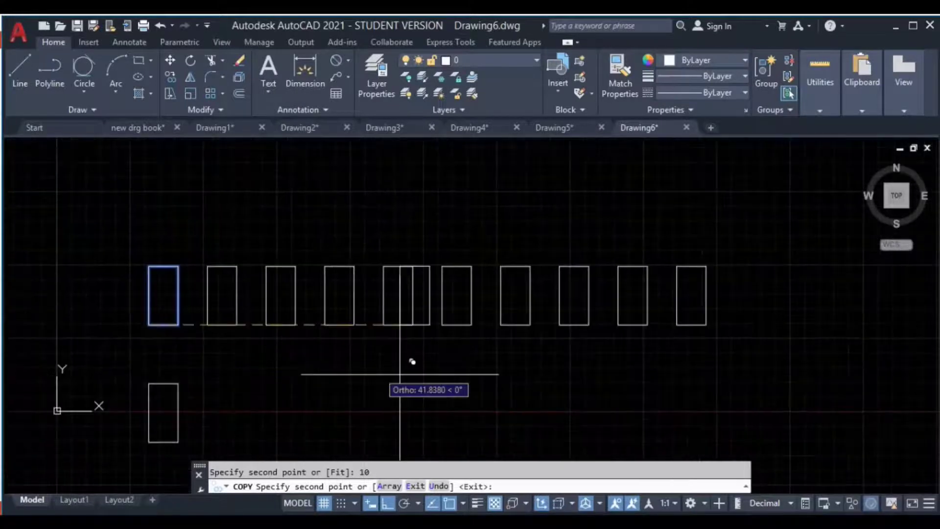
key("Escape")
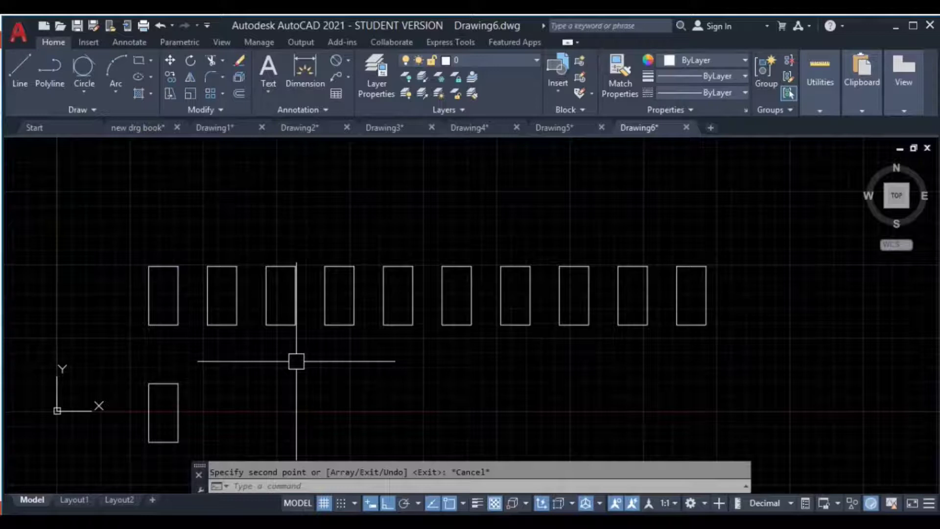
left_click(774, 254)
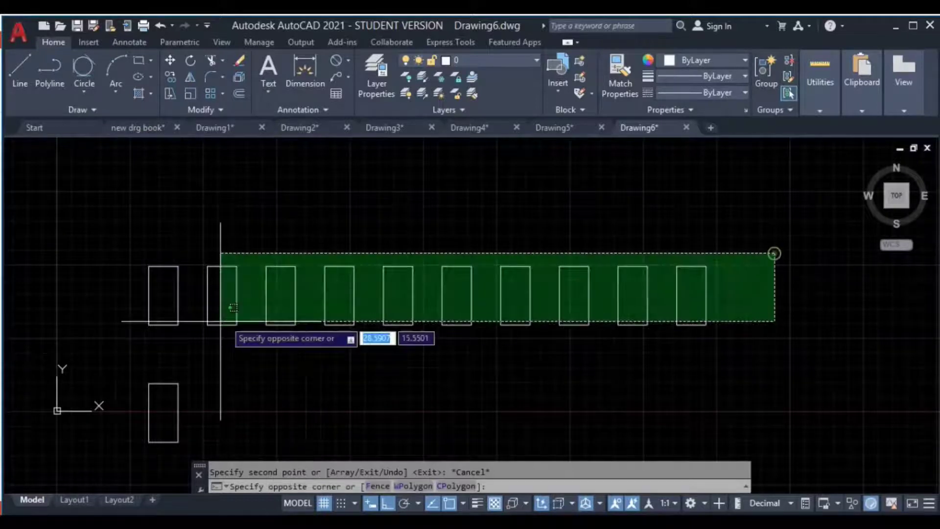
Erase the nine arrayed rectangle copies and re-frame the two remaining stacked rectangles
left_click(201, 325)
key("Delete")
middle_click_drag(186, 355, 238, 347)
scroll(239, 348, "up", 2)
scroll(268, 253, "up", 1)
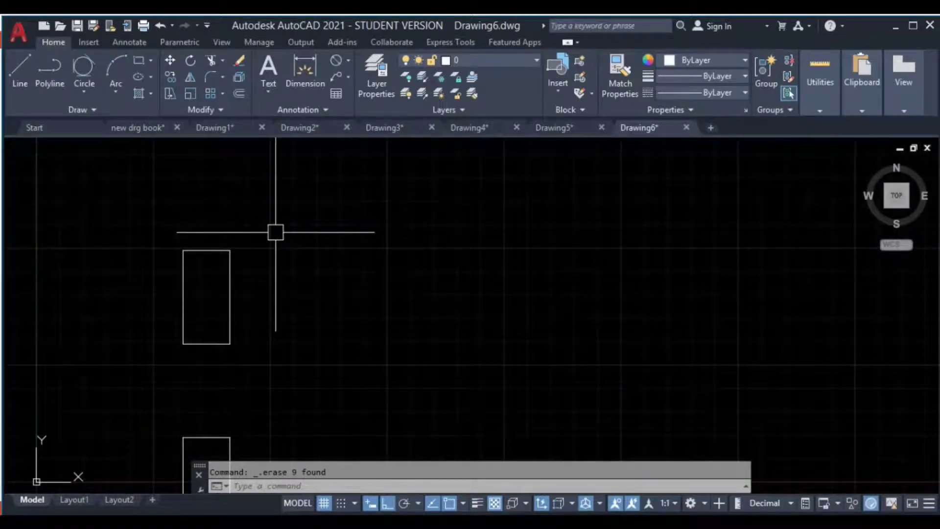
scroll(333, 367, "down", 2)
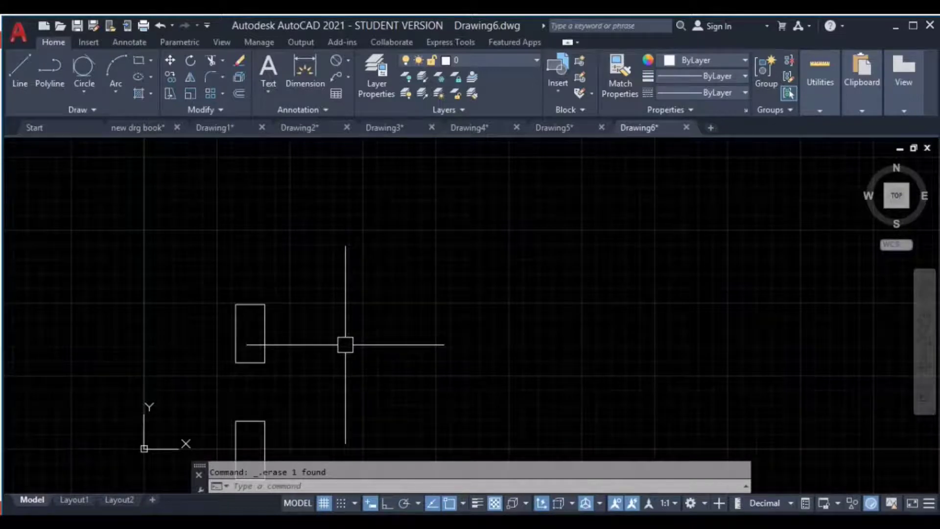
scroll(304, 334, "up", 2)
left_click(323, 249)
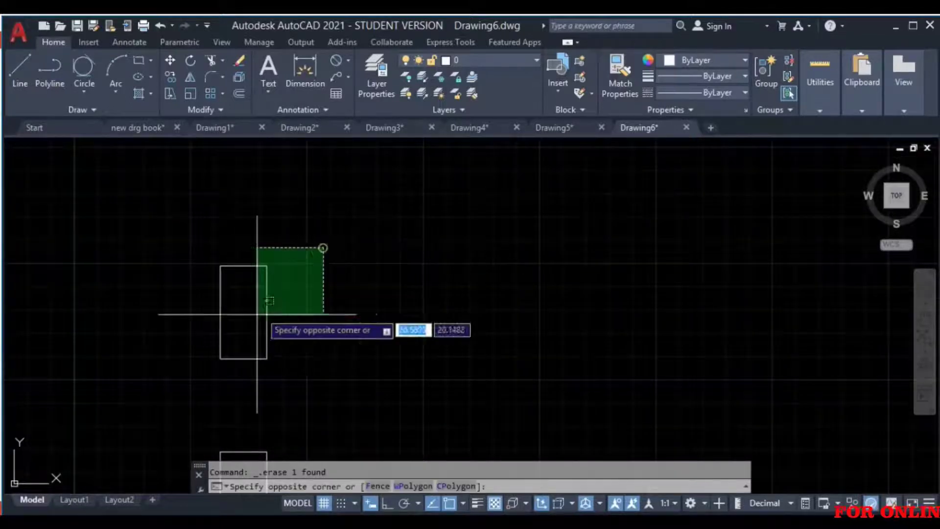
Copy the rectangle once from its lower-left corner to a point diagonally up-right
left_click(196, 373)
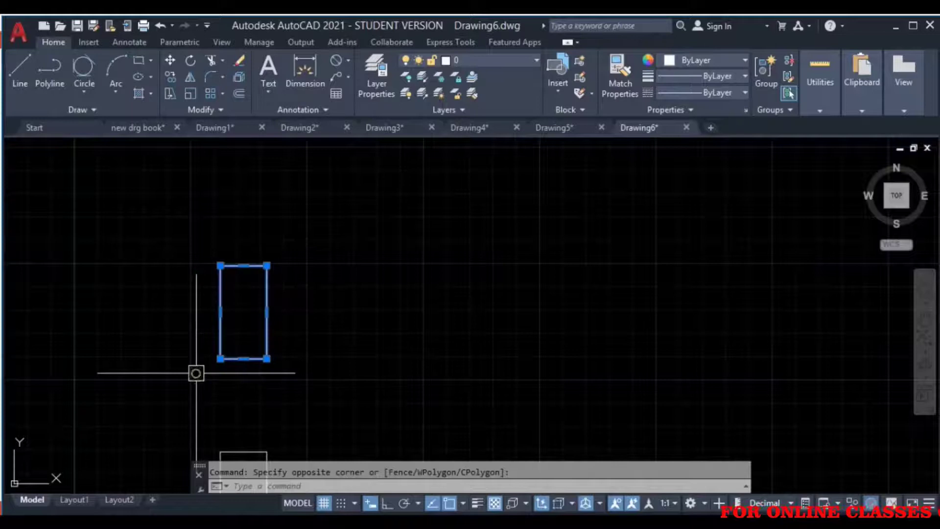
type("co")
key("Return")
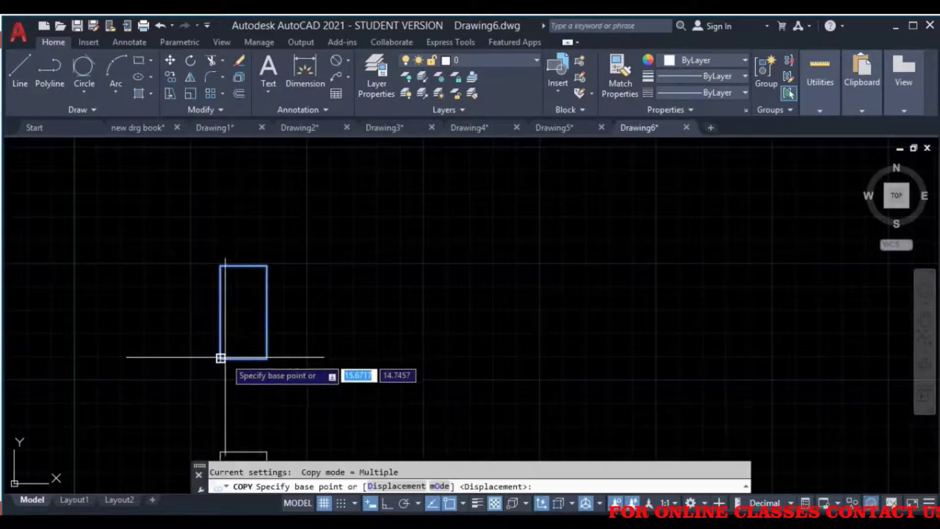
left_click(221, 358)
left_click(331, 236)
middle_click_drag(330, 301, 332, 358)
key("Escape")
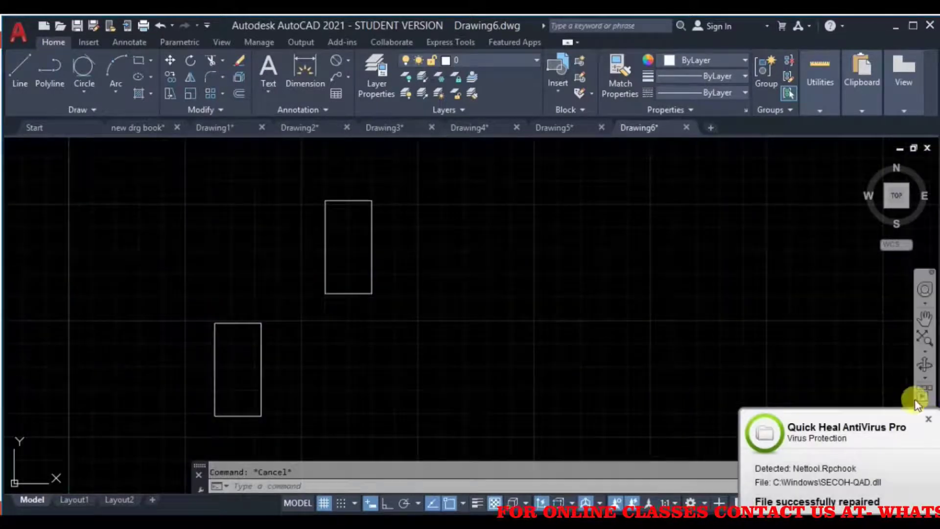
Dismiss the recurring antivirus notification and re-frame the view on all rectangles
left_click(929, 420)
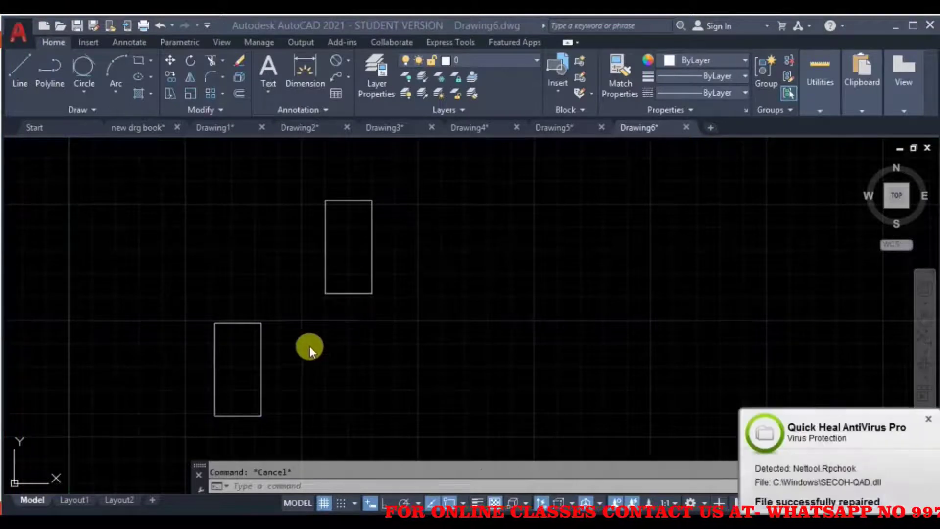
left_click(927, 420)
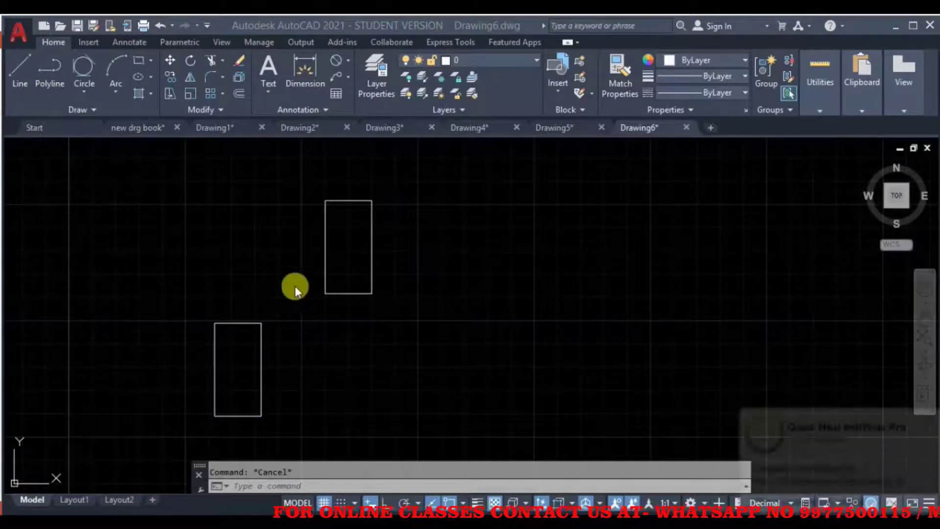
left_click(928, 419)
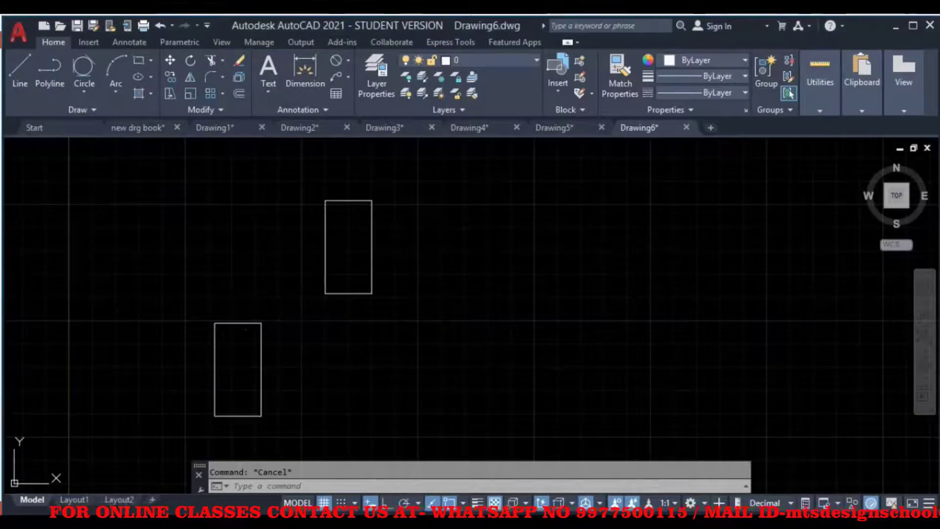
scroll(252, 347, "down", 4)
scroll(258, 343, "up", 2)
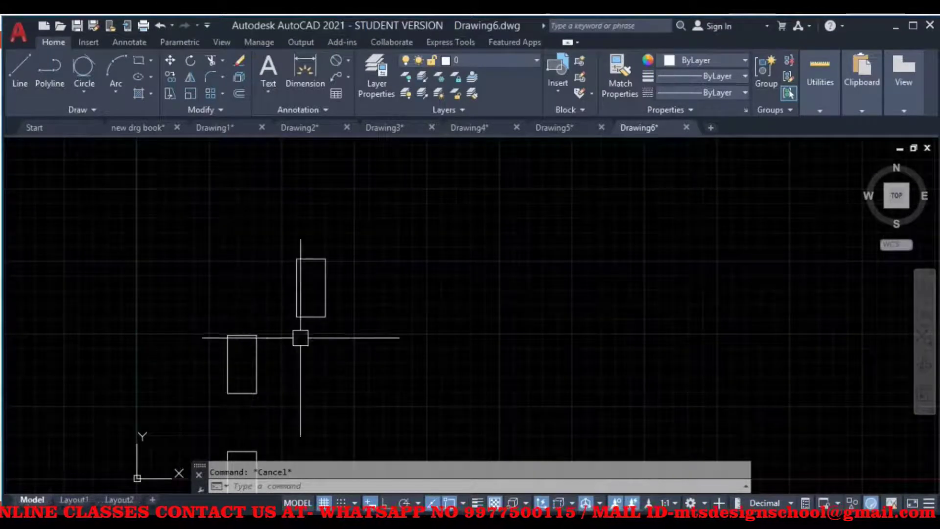
middle_click_drag(330, 316, 318, 348)
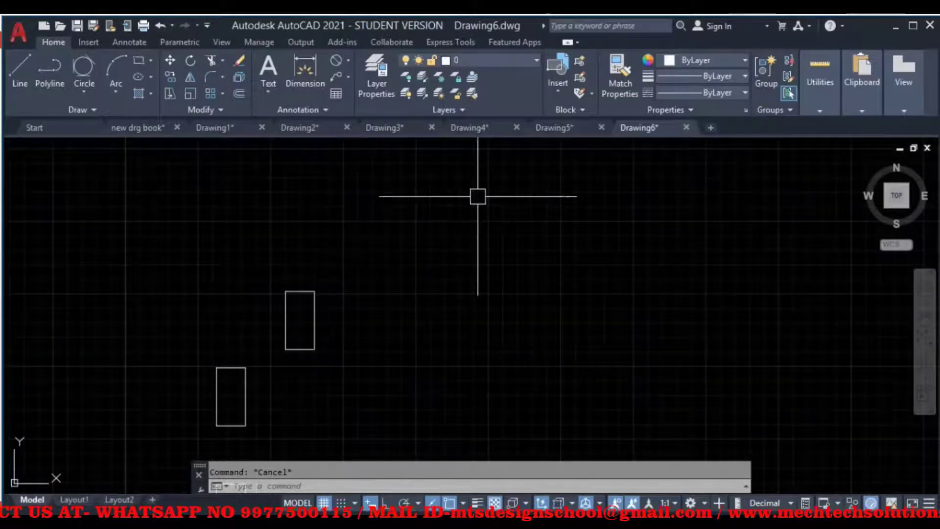
Copy the upper rectangle repeatedly from its corner along a diagonal stepping up-right
left_click(378, 260)
left_click(260, 357)
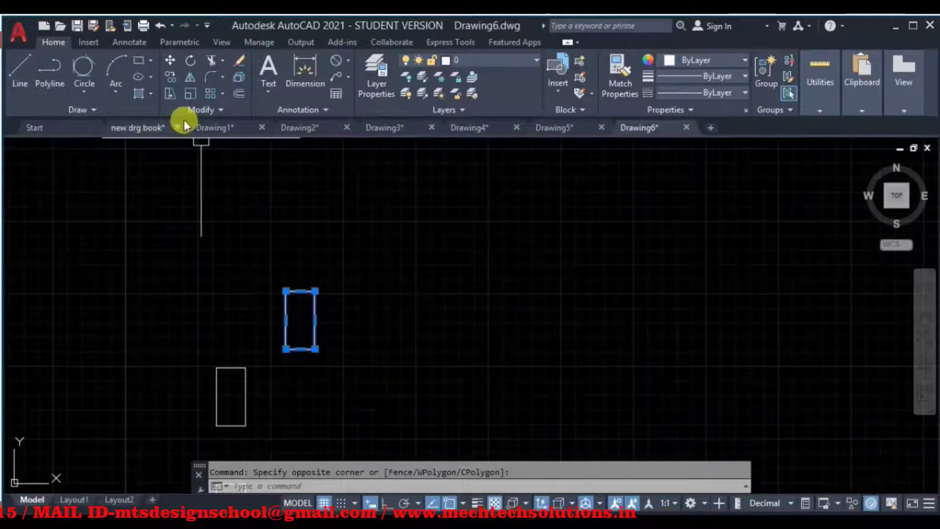
left_click(170, 77)
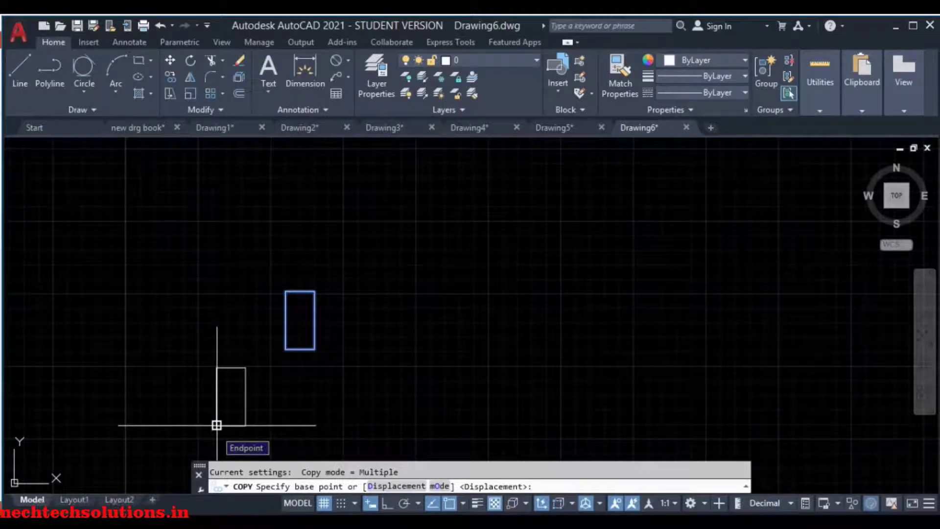
left_click(217, 425)
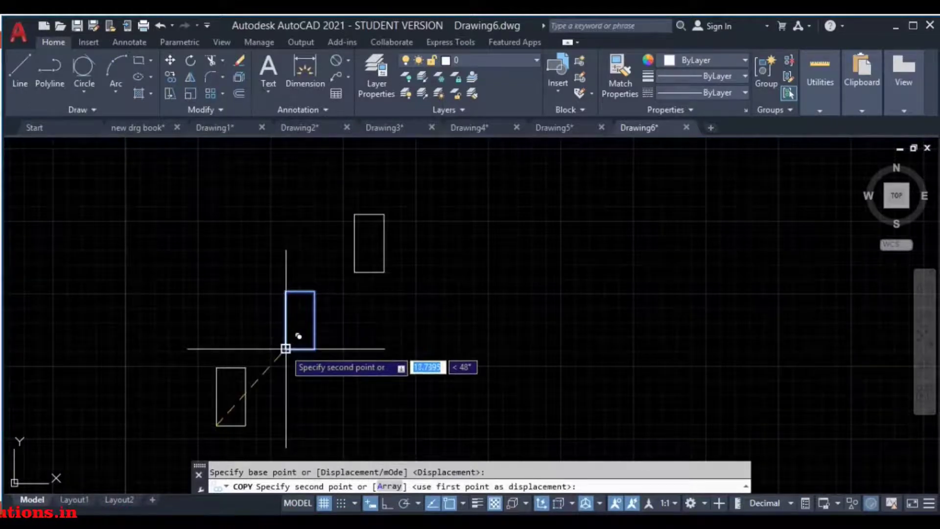
left_click(422, 196)
middle_click_drag(354, 273, 395, 290)
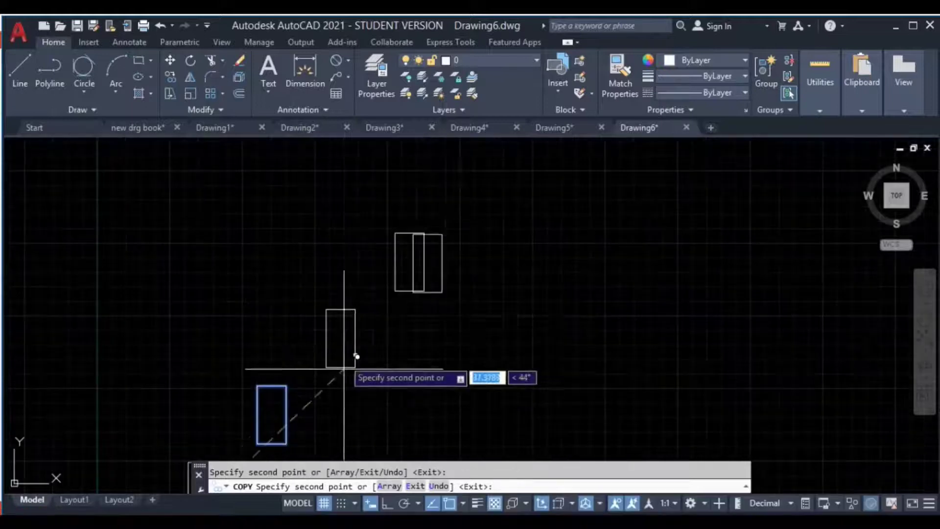
left_click(395, 290)
middle_click_drag(456, 288, 433, 333)
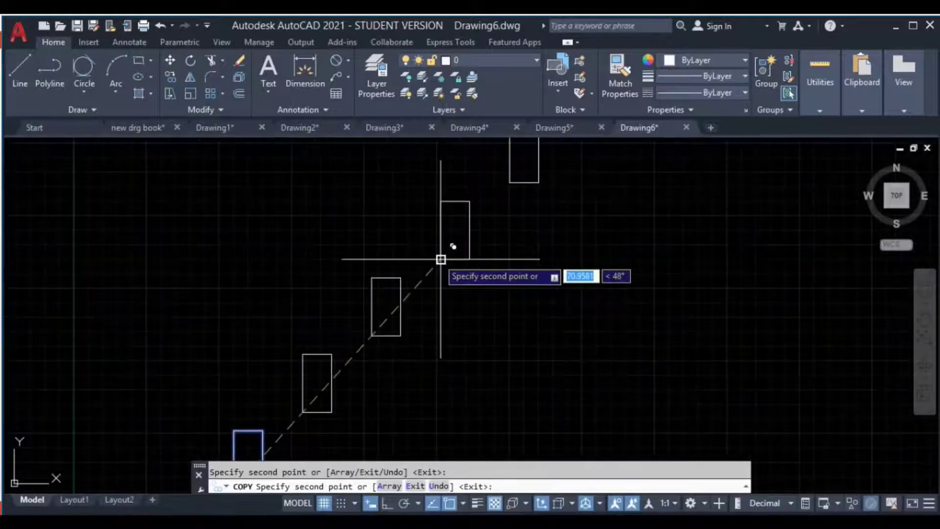
key("Escape")
Zoom out to the whole diagonal row and window-select all the rectangles
scroll(402, 345, "down", 4)
scroll(402, 316, "up", 4)
scroll(404, 316, "down", 2)
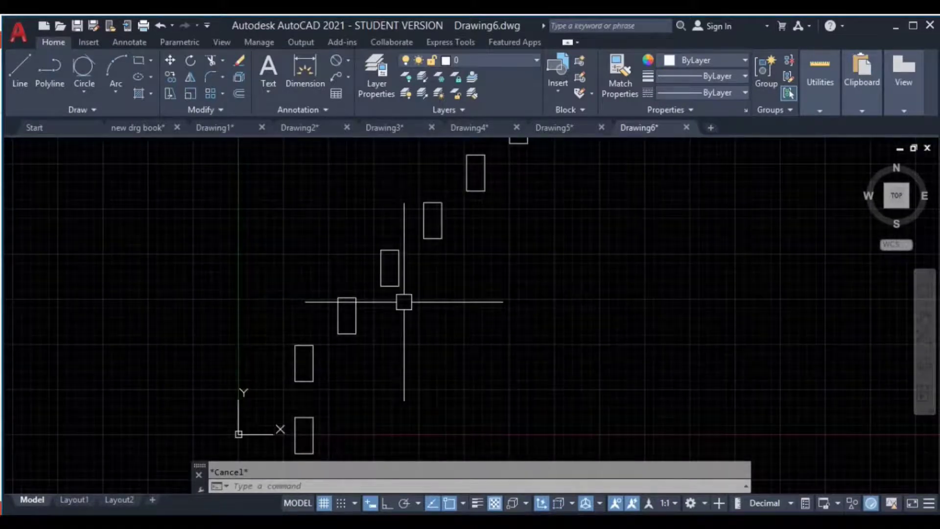
scroll(310, 396, "up", 4)
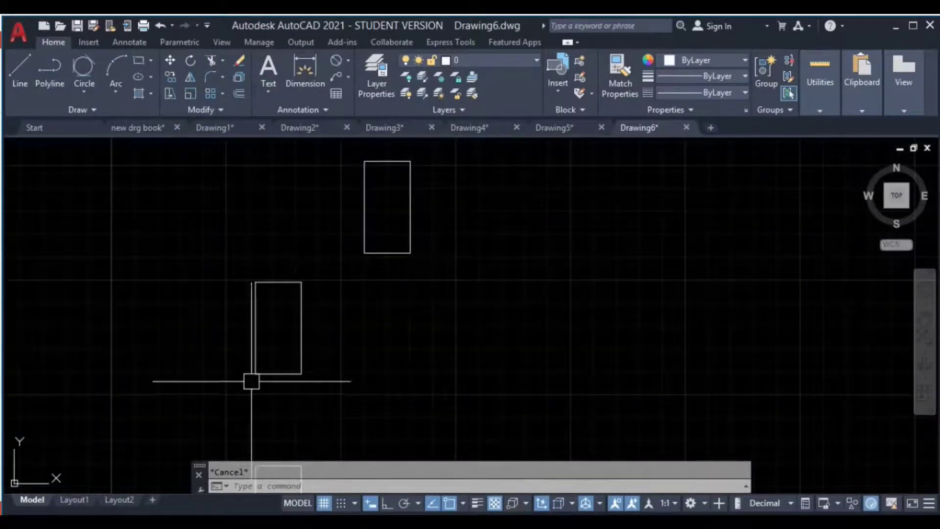
scroll(240, 420, "down", 2)
scroll(311, 332, "down", 2)
middle_click_drag(310, 332, 321, 364)
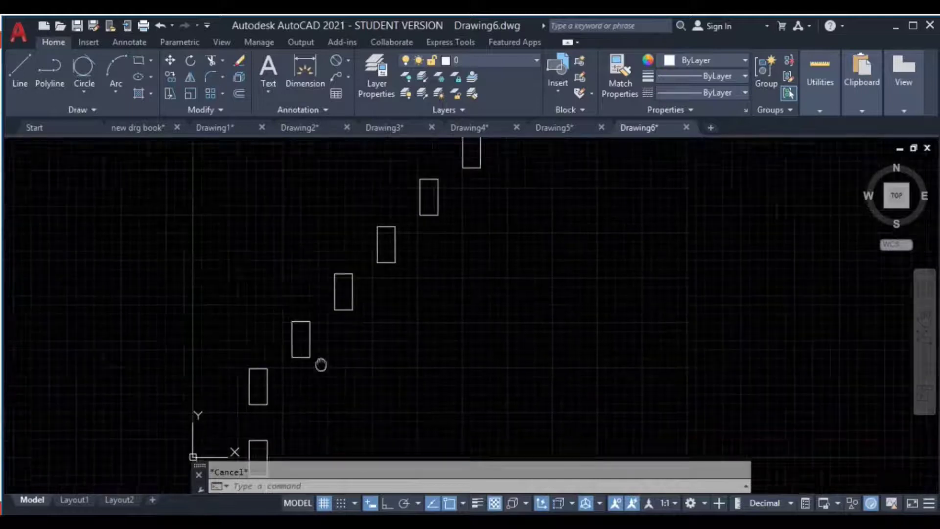
scroll(427, 289, "down", 2)
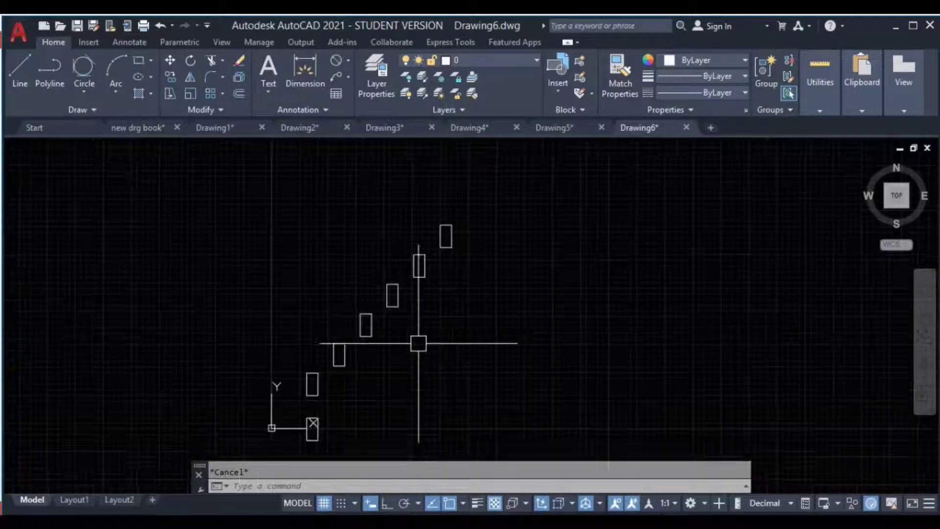
left_click(487, 168)
left_click(284, 412)
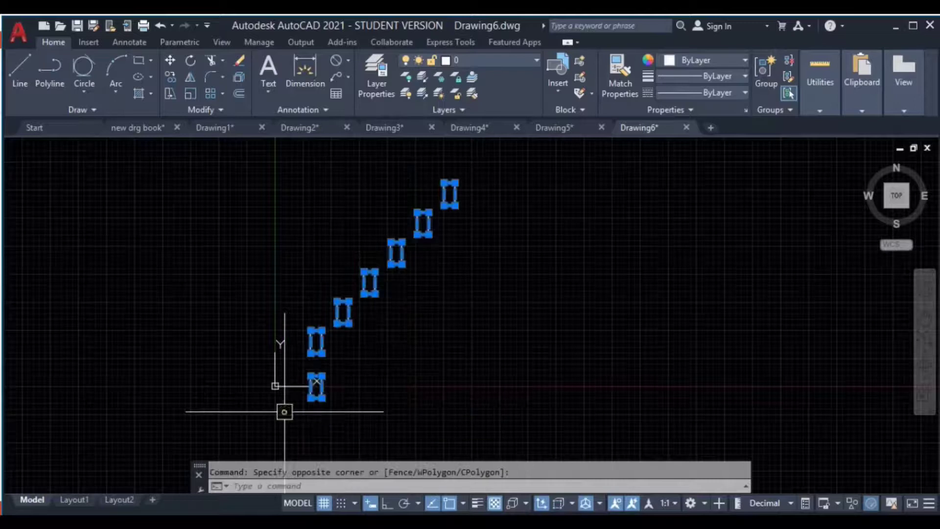
Erase the diagonal rectangles and draw a tall rectangle with REC
key("Delete")
scroll(326, 342, "up", 1)
type("re")
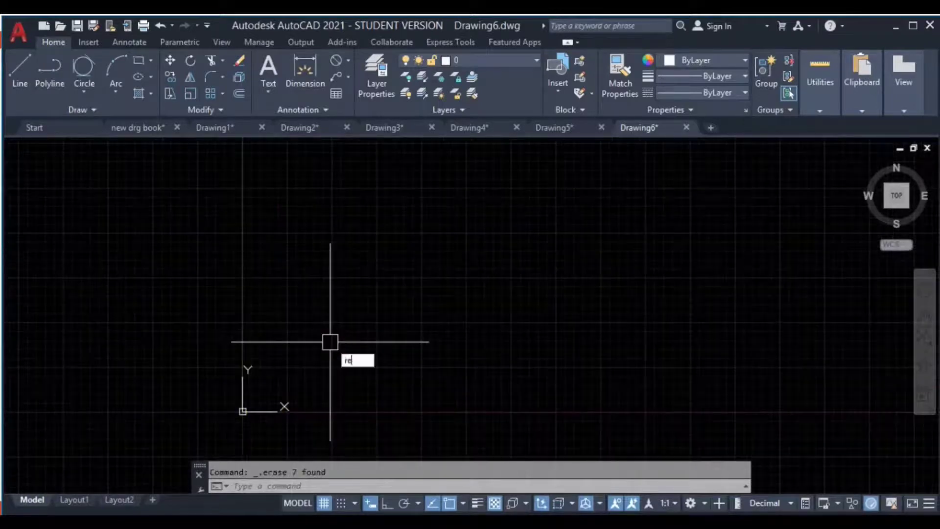
type("c")
key("Return")
left_click(345, 253)
left_click(385, 361)
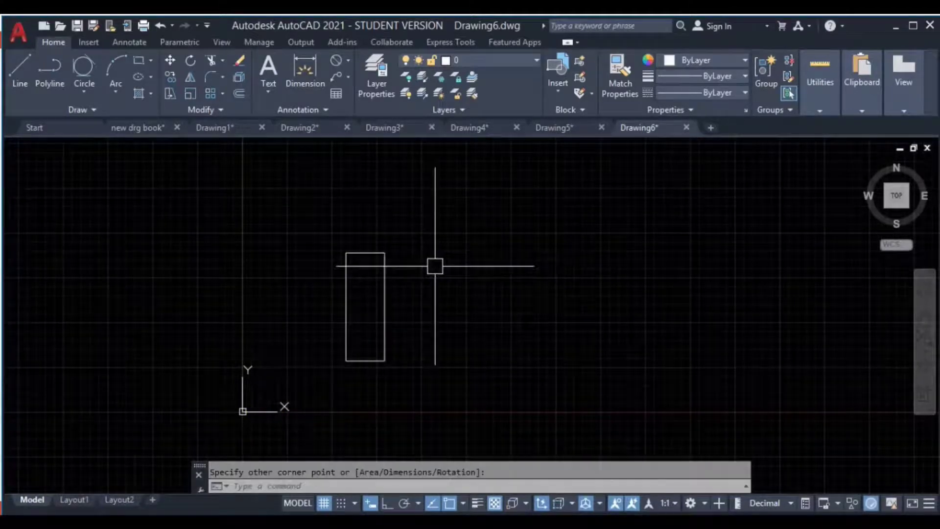
type("rec")
Draw a second tall rectangle to its right and re-centre the view
key("Return")
left_click(440, 253)
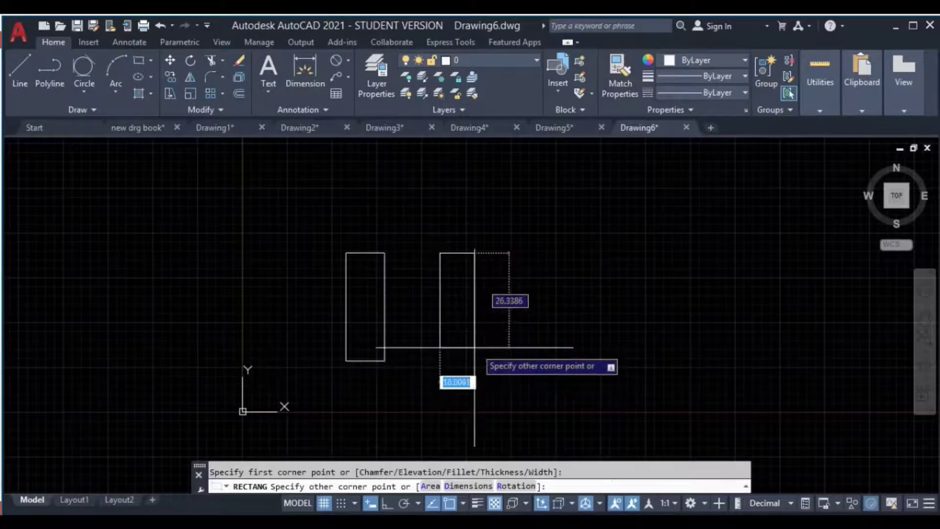
left_click(474, 366)
key("Escape")
middle_click_drag(386, 346, 379, 313)
scroll(405, 267, "up", 2)
middle_click_drag(405, 266, 334, 266)
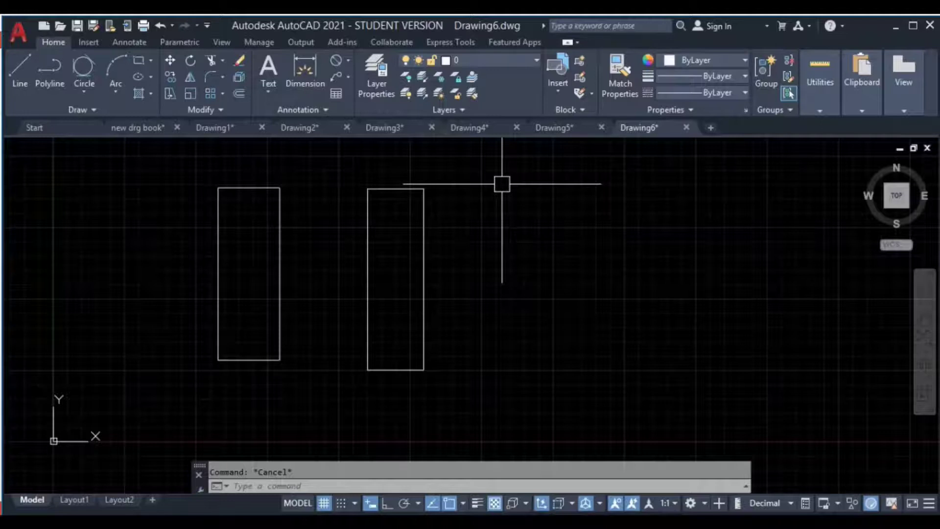
Move the right rectangle 20 units to the right with Ortho on
left_click(496, 182)
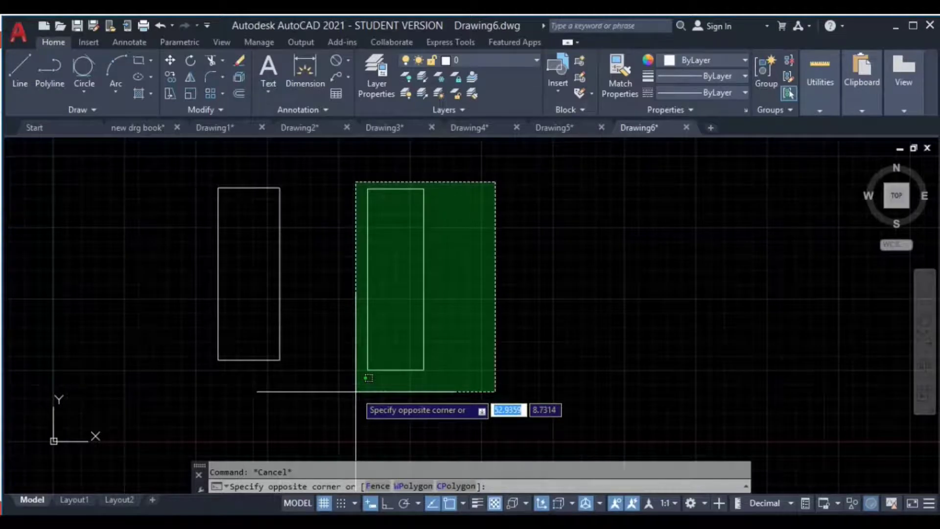
left_click(356, 391)
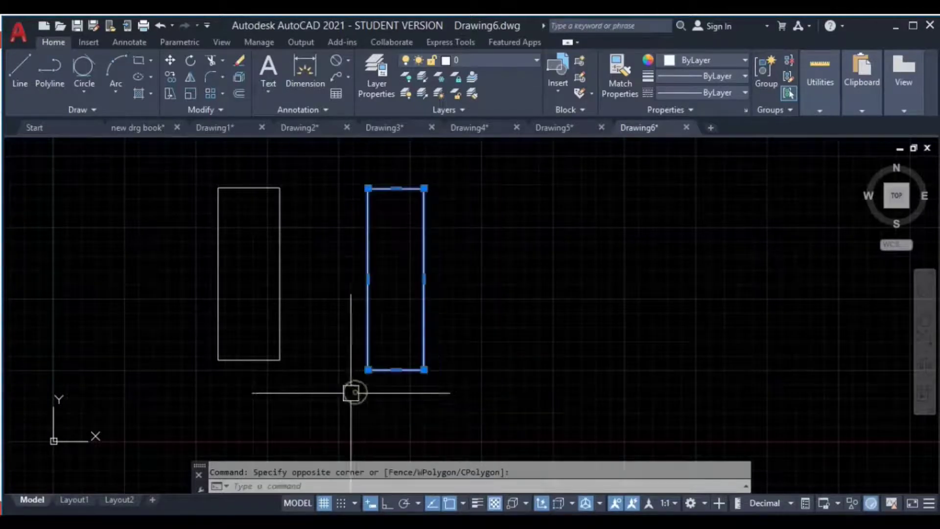
left_click(169, 61)
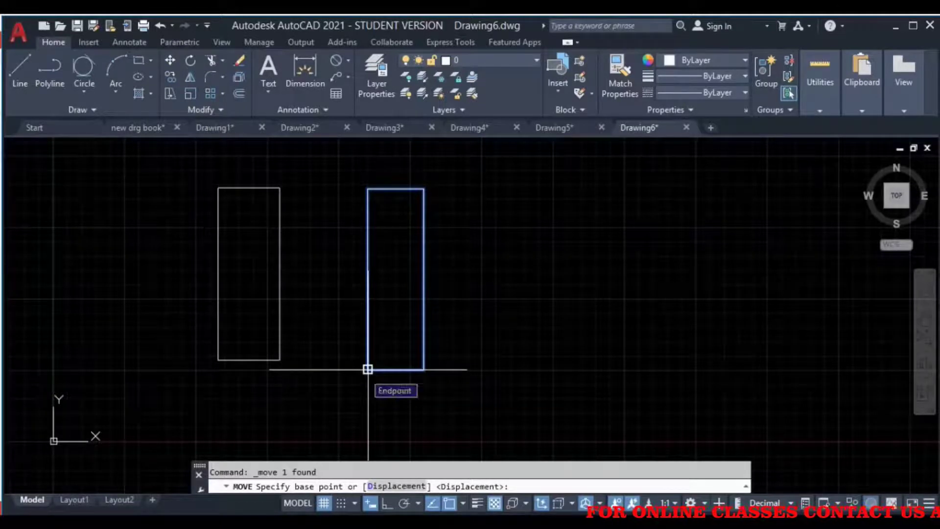
left_click(368, 369)
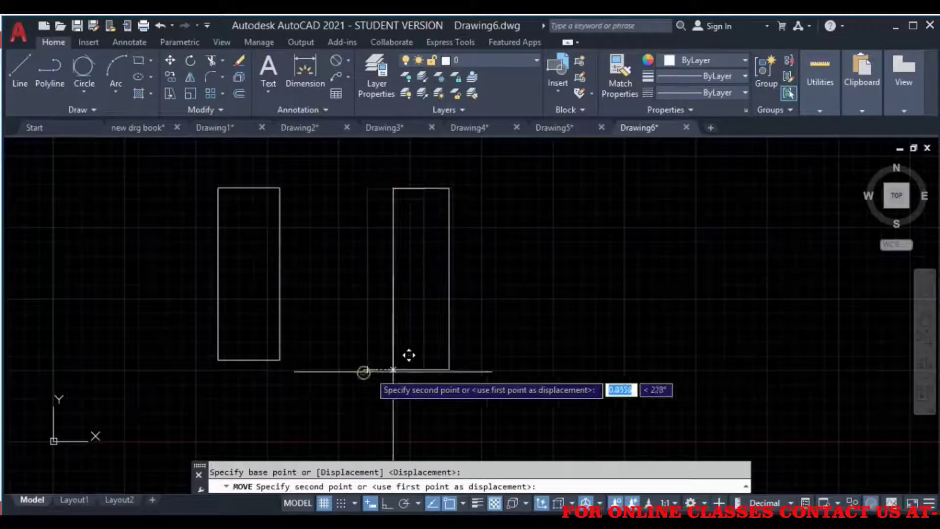
left_click(388, 504)
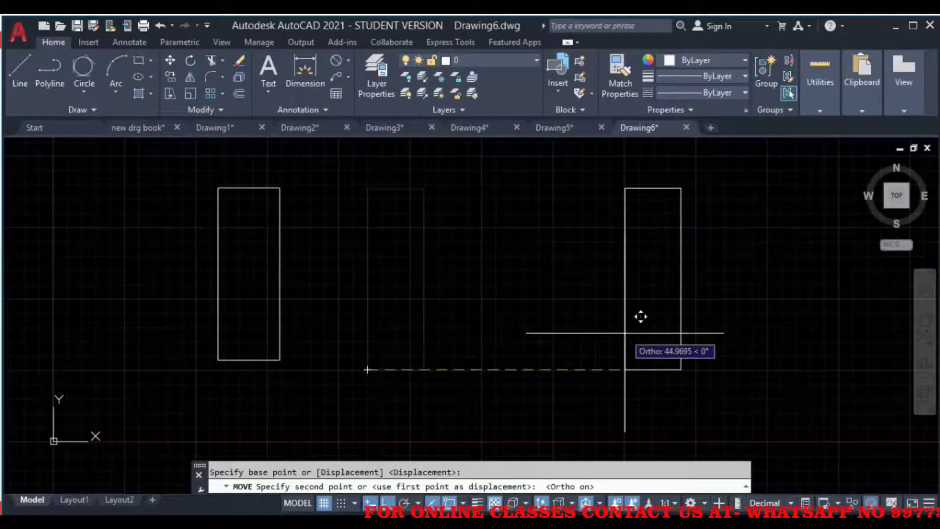
type("20")
key("Return")
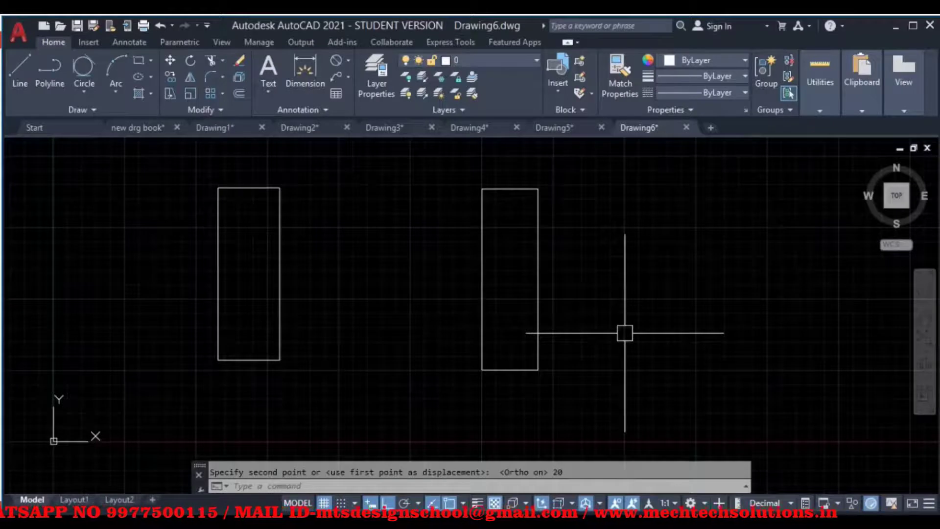
Window-select both rectangles and delete them
mouse_move(569, 308)
middle_mouse_down()
mouse_move(565, 216)
mouse_move(603, 229)
middle_mouse_up()
left_click(603, 229)
left_click(196, 362)
key("Delete")
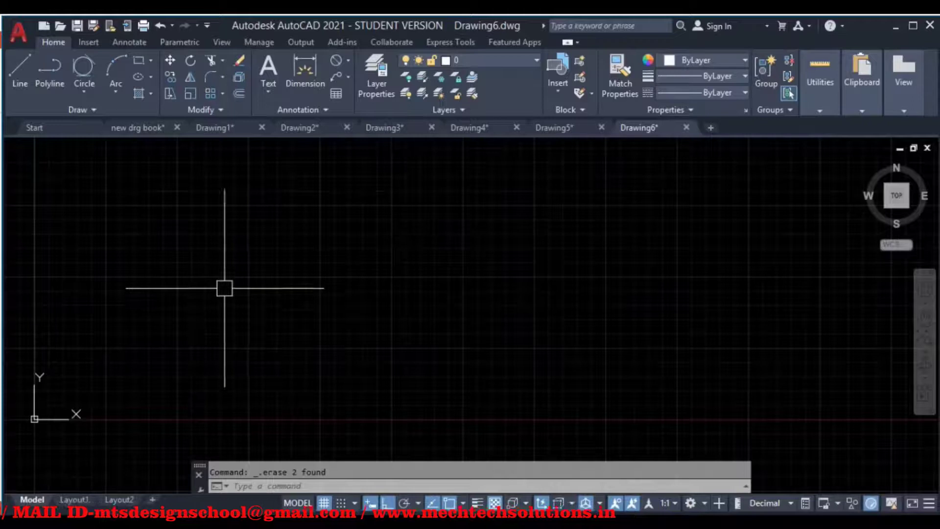
Draw an L of lines: a vertical line down, then a horizontal segment left
type("l")
key("Return")
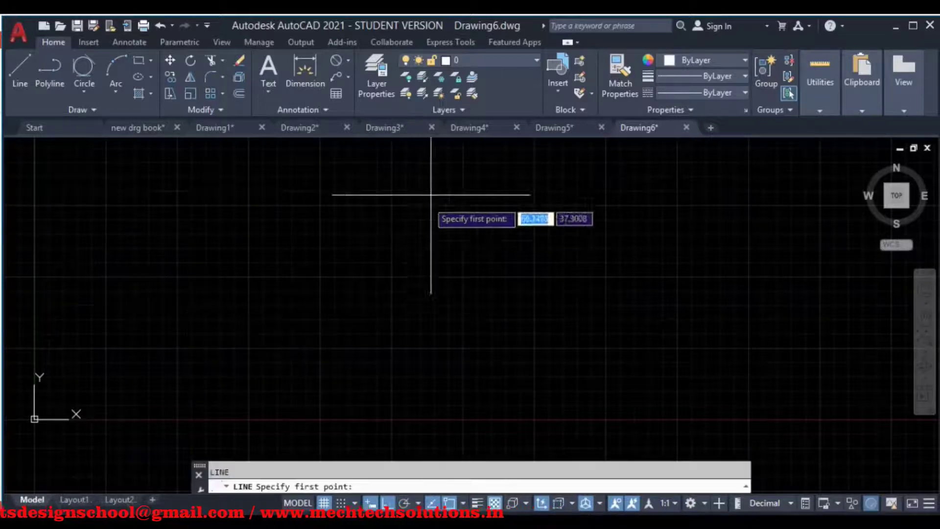
left_click(445, 175)
left_click(445, 350)
left_click(331, 351)
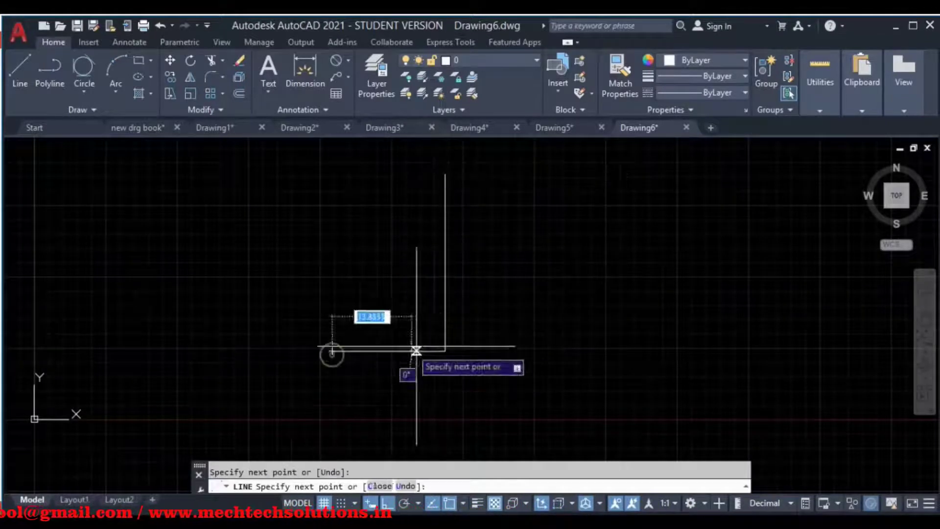
key("Escape")
Draw a separate vertical line to the right of the L as the mirror axis
key("Return")
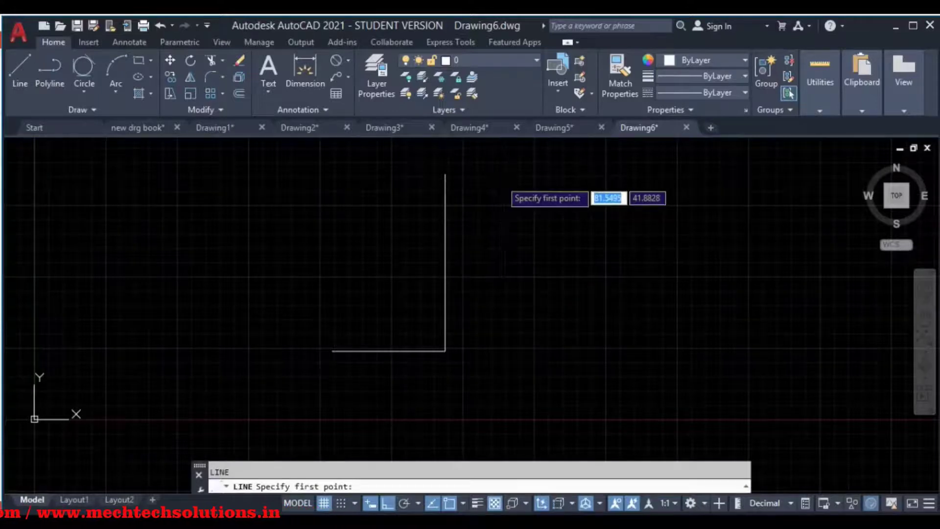
left_click(500, 181)
left_click(500, 405)
key("Escape")
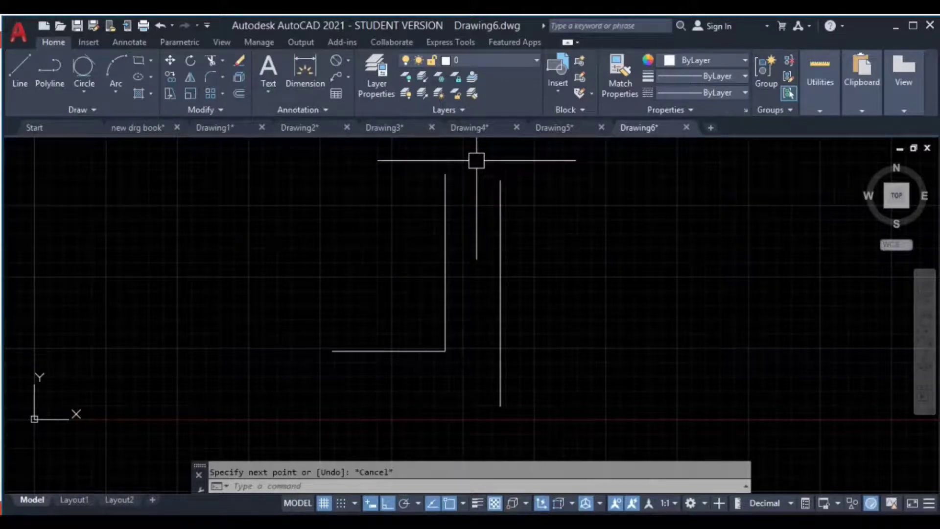
left_click(476, 160)
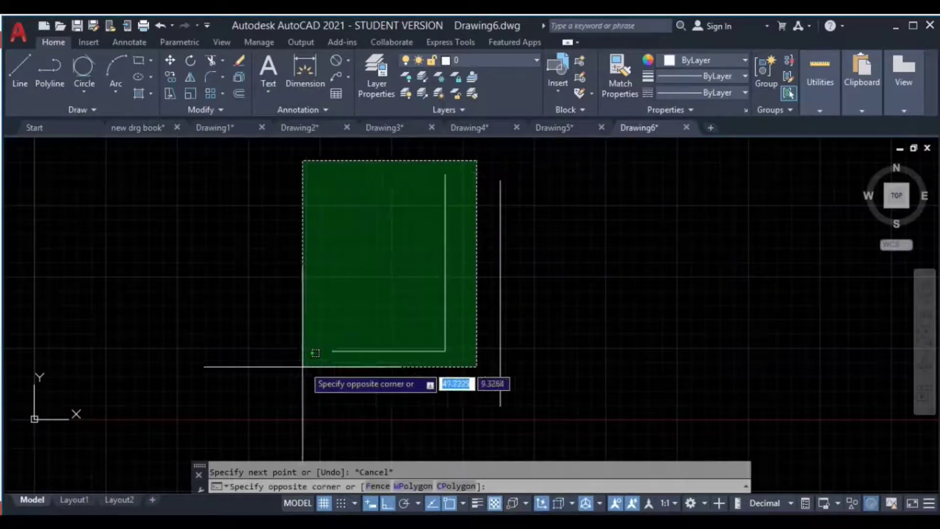
Mirror the L across the separate vertical line, keeping the original
left_click(289, 374)
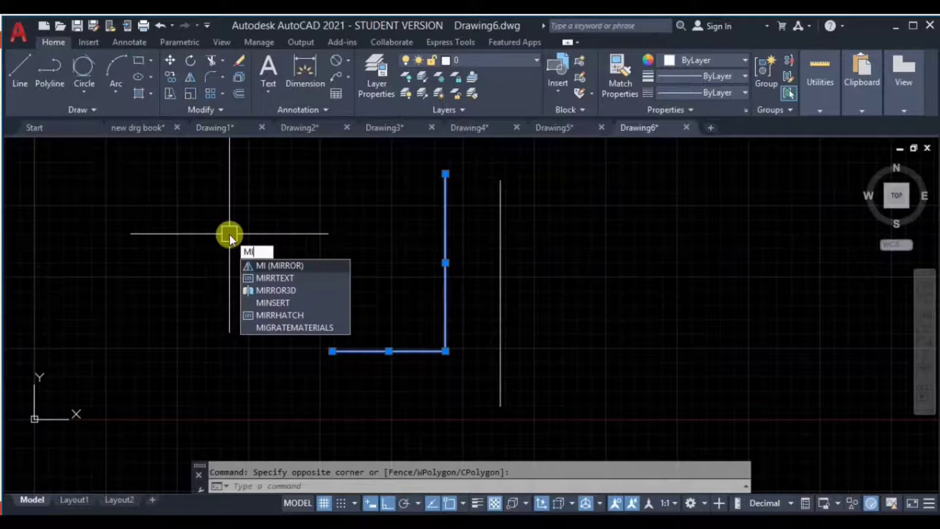
key("Return")
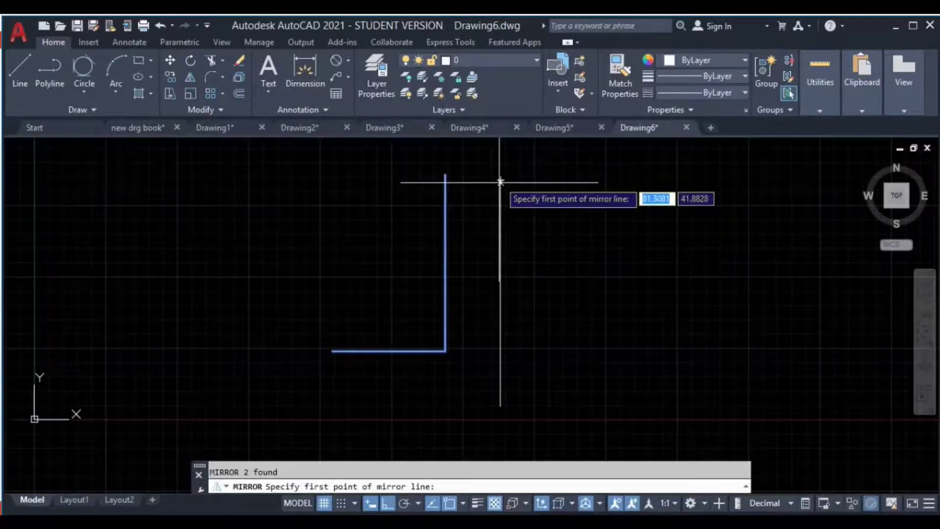
left_click(500, 179)
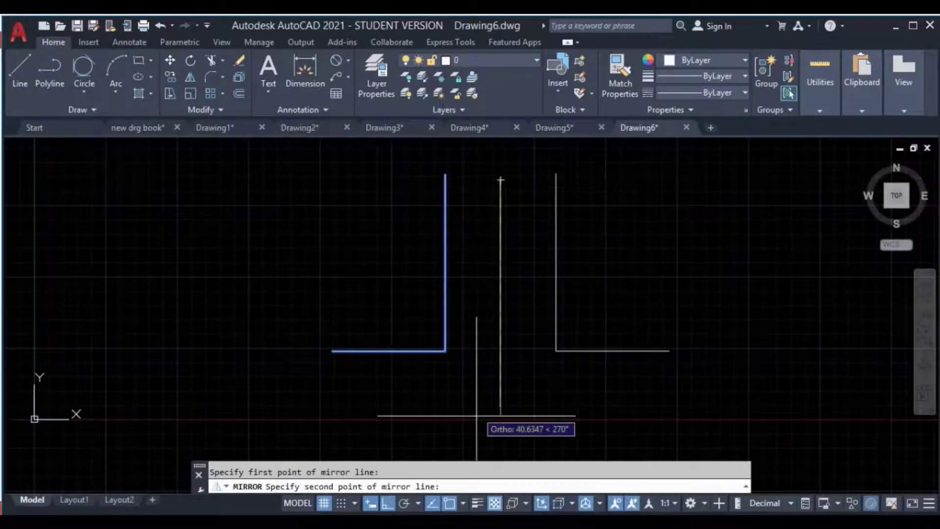
left_click(501, 410)
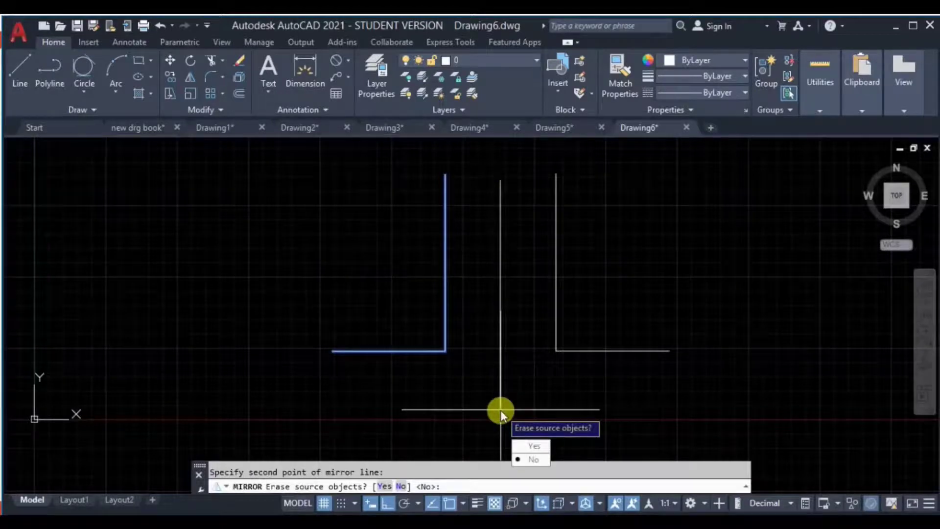
key("Return")
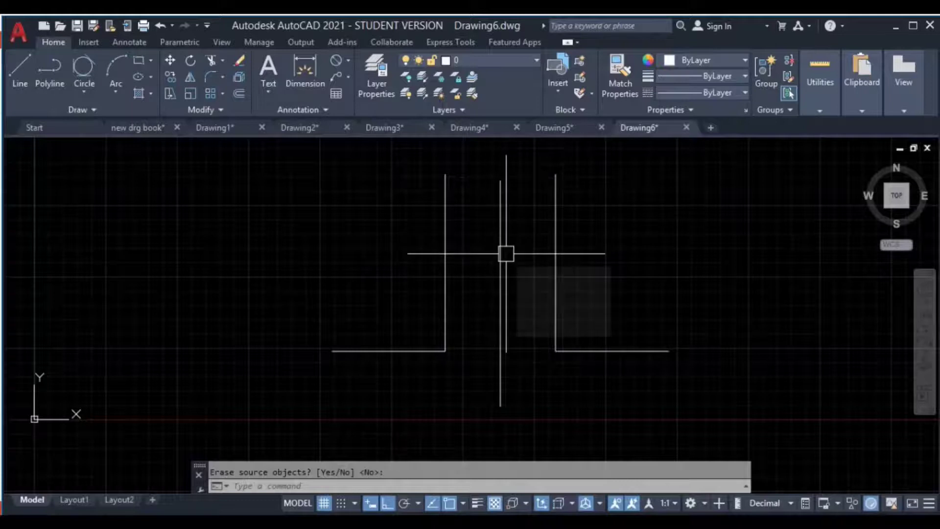
scroll(506, 260, "down", 2)
scroll(490, 264, "down", 1)
scroll(470, 257, "up", 1)
scroll(488, 252, "up", 2)
scroll(495, 256, "up", 2)
scroll(493, 262, "down", 2)
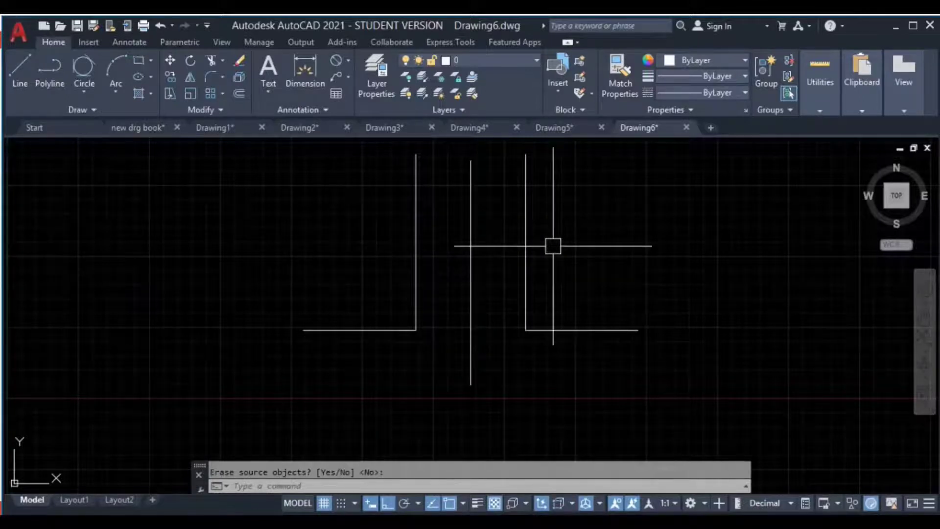
middle_click_drag(552, 248, 607, 262)
middle_click_drag(338, 249, 395, 253)
middle_click_drag(235, 309, 335, 297)
Draw a short horizontal segment and a long horizontal mirror-axis line below the L
key("Return")
type("l")
key("Return")
middle_click_drag(402, 260, 460, 366)
left_click(443, 279)
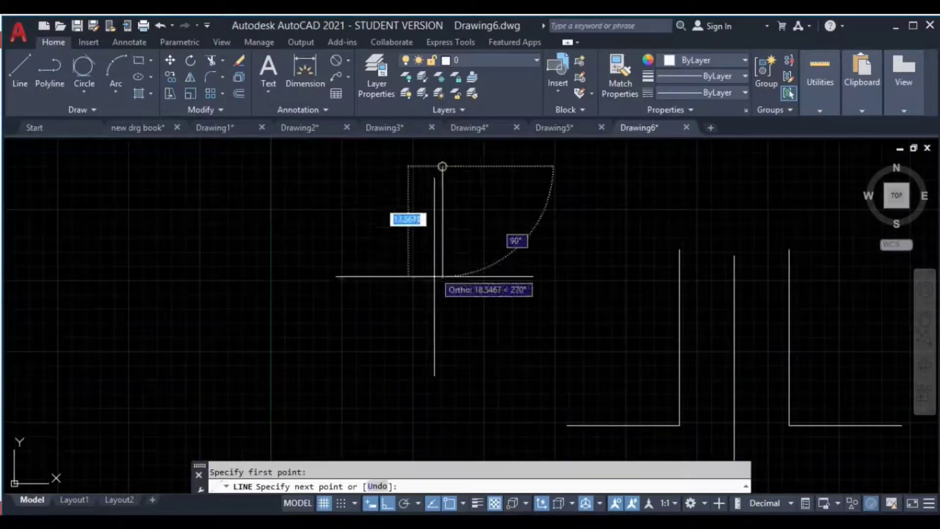
left_click(379, 269)
key("Escape")
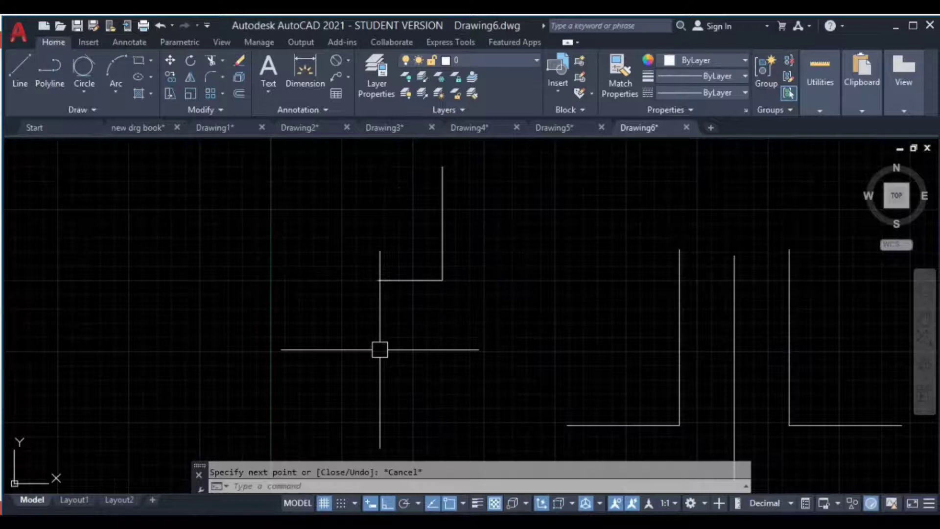
type("l")
key("Return")
left_click(338, 324)
left_click(574, 323)
key("Return")
Mirror the new L across the horizontal line, keeping the original
middle_click_drag(472, 252, 473, 235)
left_click(490, 200)
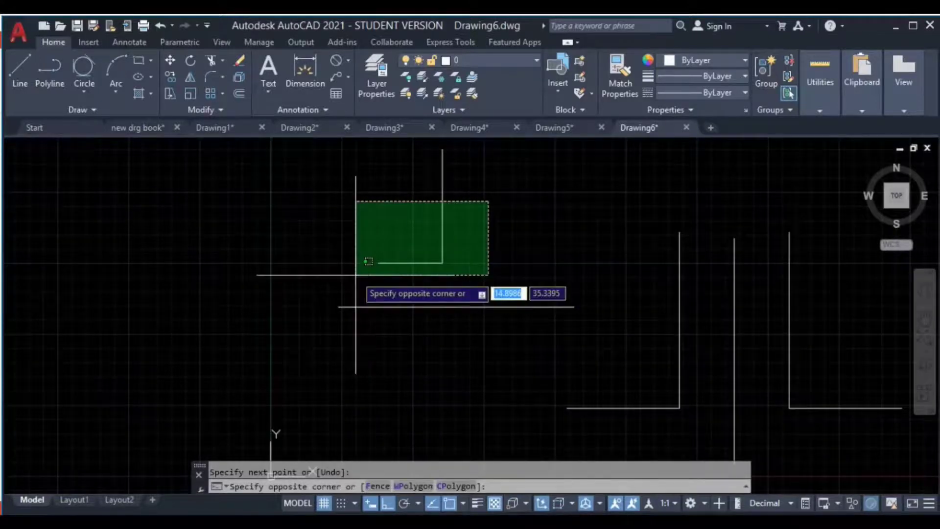
left_click(356, 272)
left_click(237, 131)
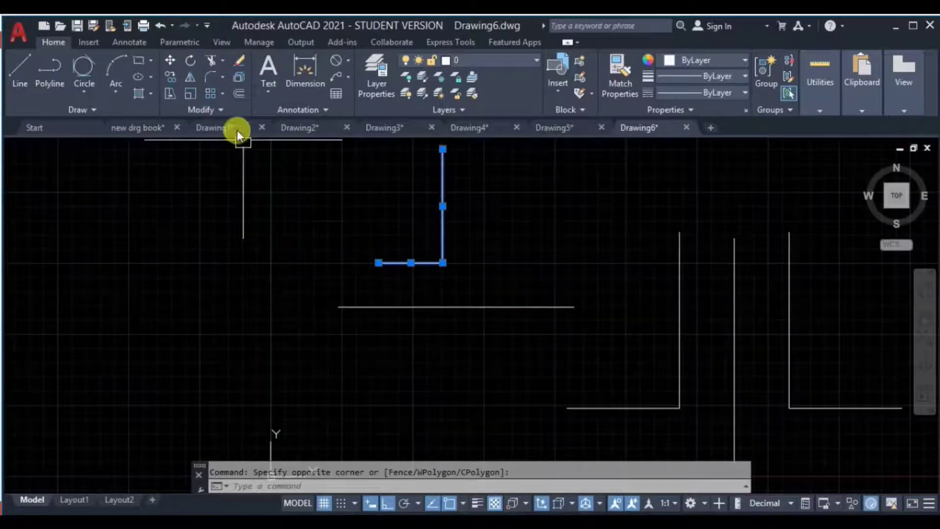
left_click(190, 78)
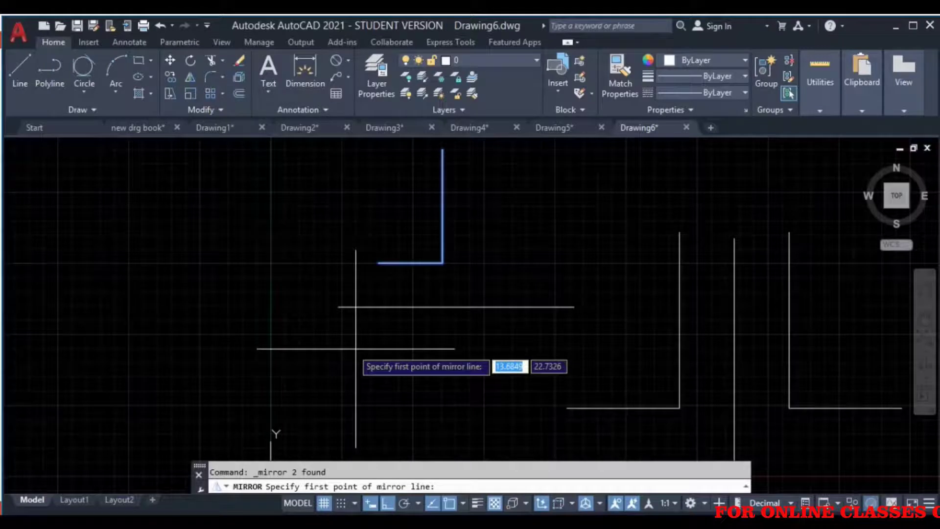
left_click(338, 307)
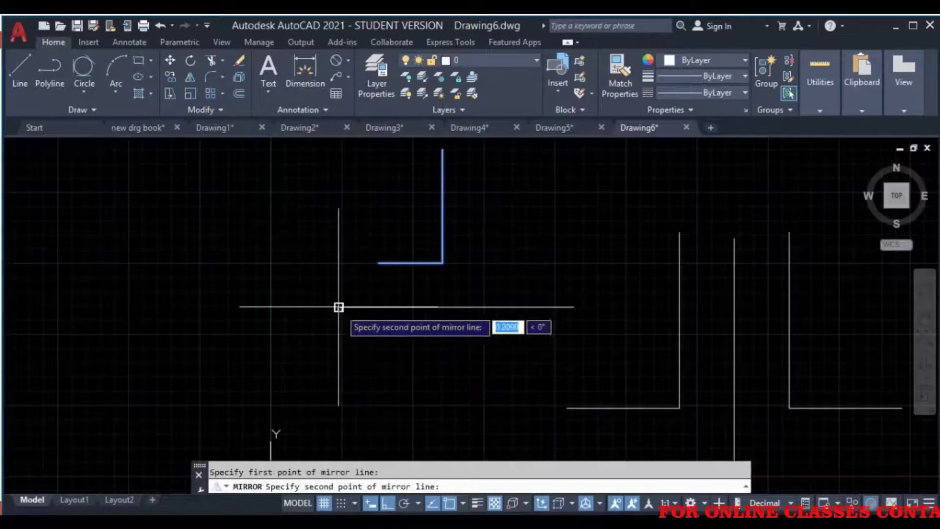
left_click(572, 307)
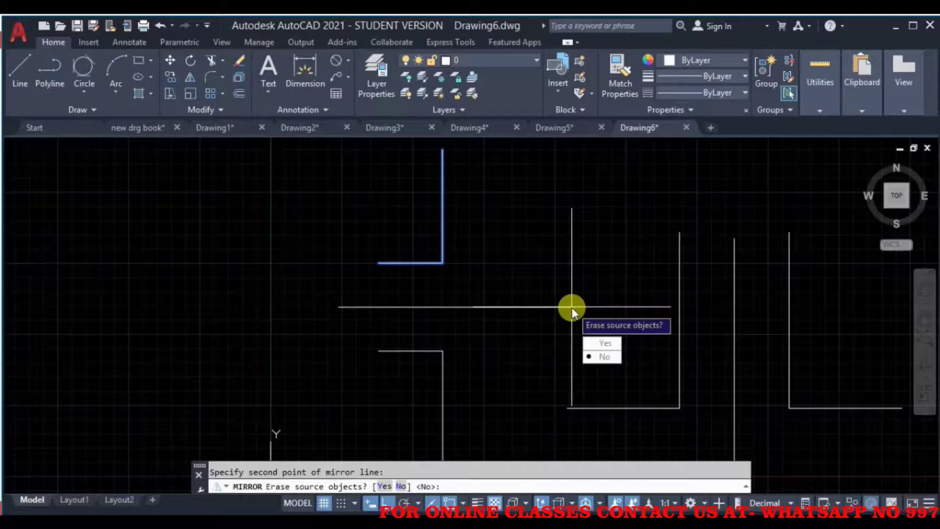
key("Return")
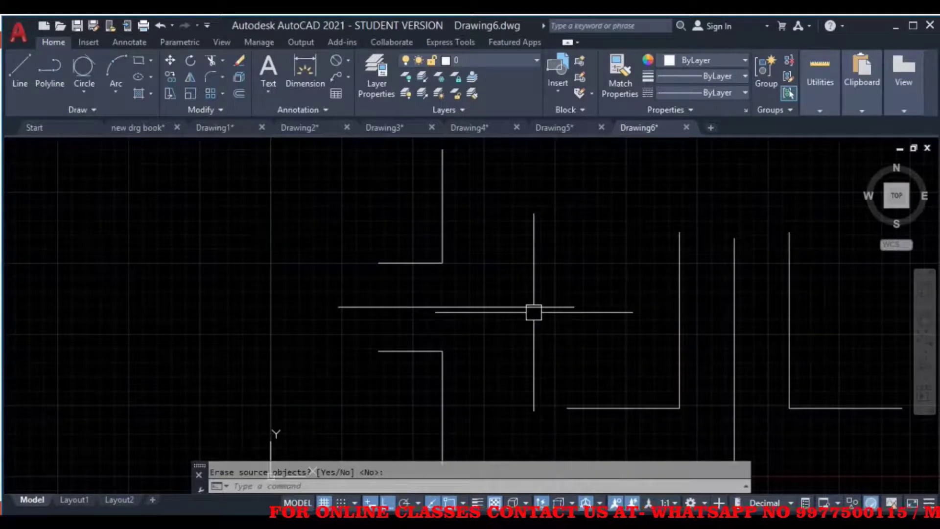
Erase the lower mirrored L, then start and cancel another mirror of the upper L
left_click(483, 340)
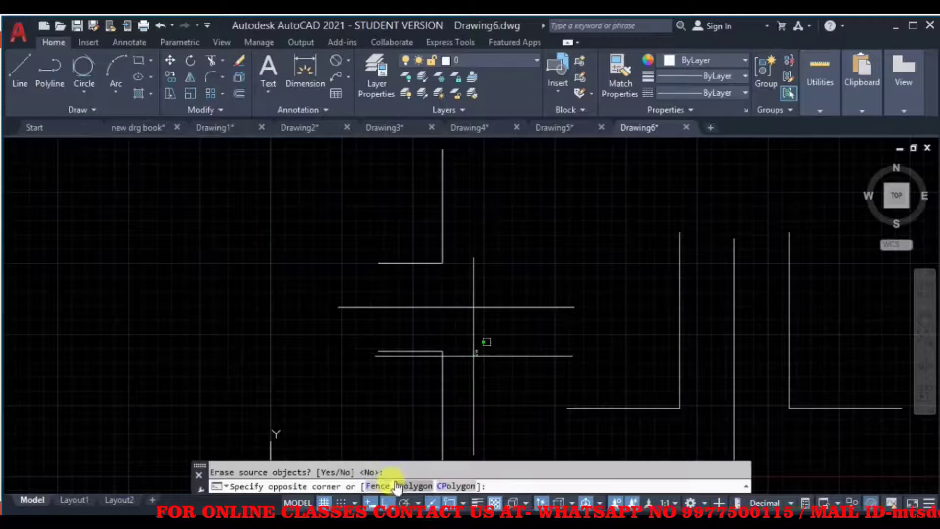
left_click(439, 389)
key("Delete")
left_click(481, 216)
left_click(388, 275)
type("mi")
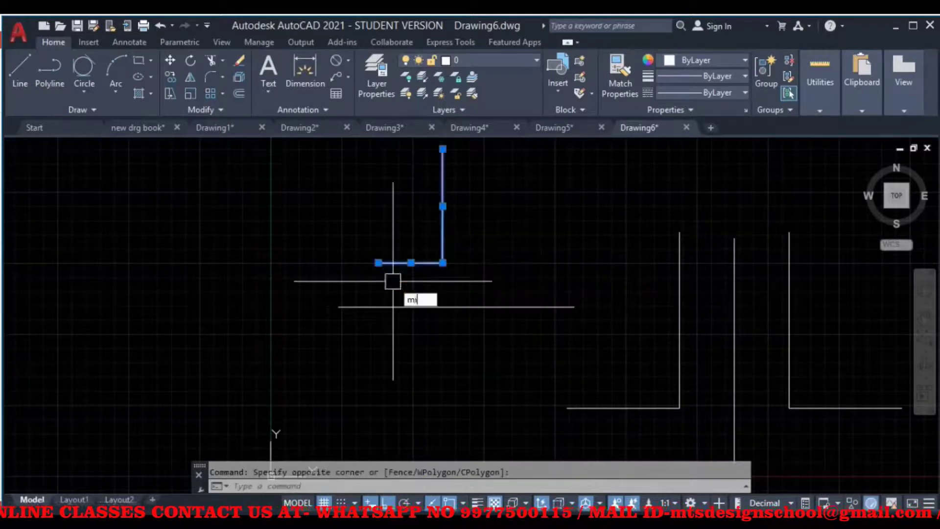
key("Return")
left_click(337, 307)
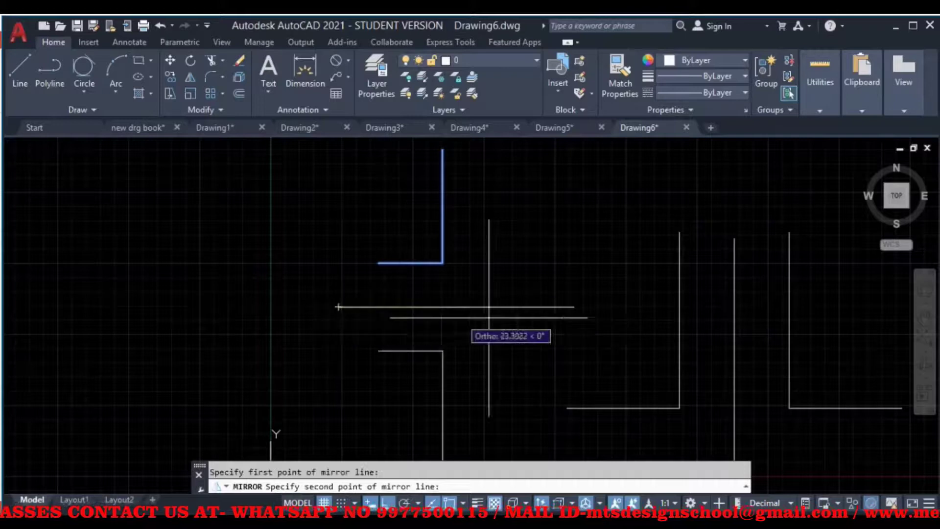
left_click(578, 308)
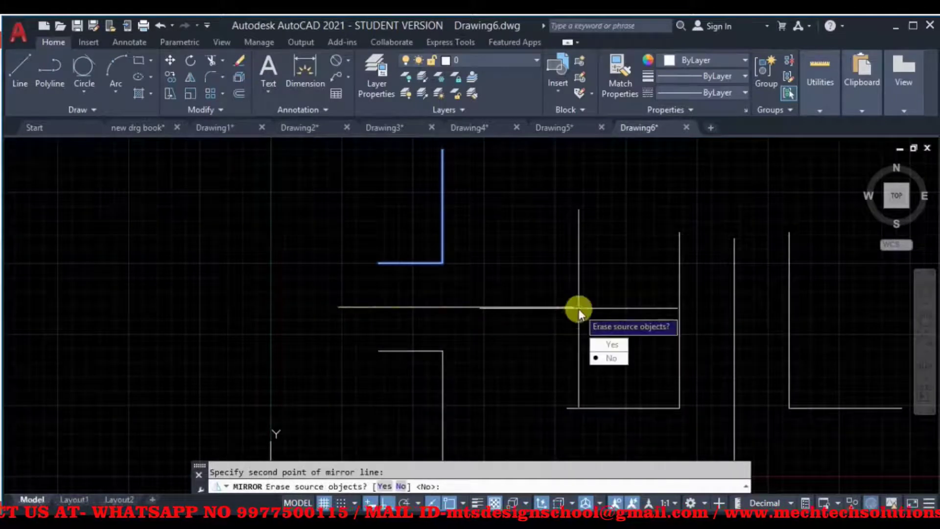
key("Escape")
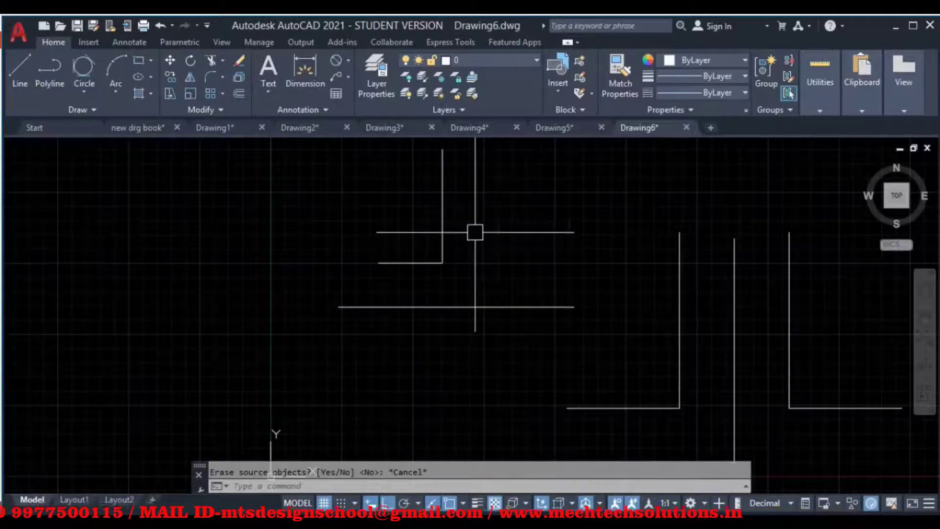
Mirror the upper L across the horizontal line again, then erase the lower copy
left_click(485, 211)
left_click(381, 284)
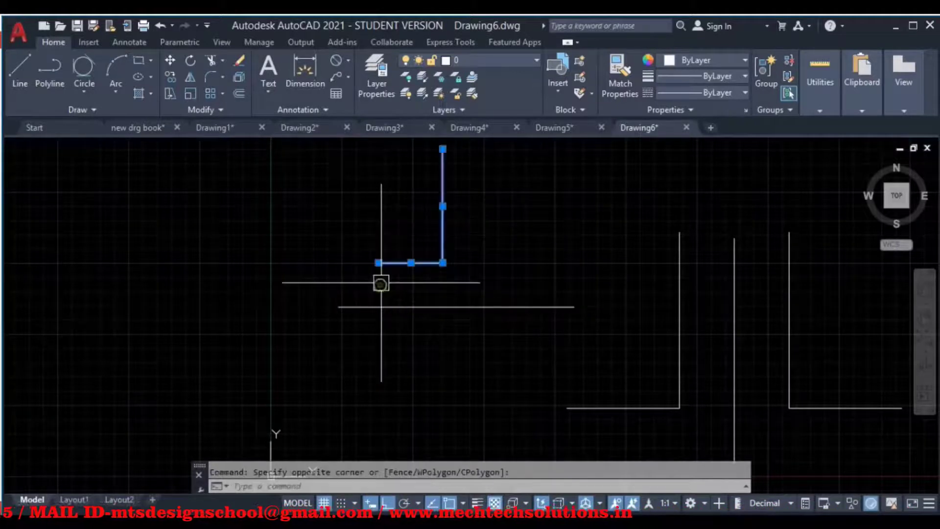
type("mi")
key("Return")
left_click(346, 306)
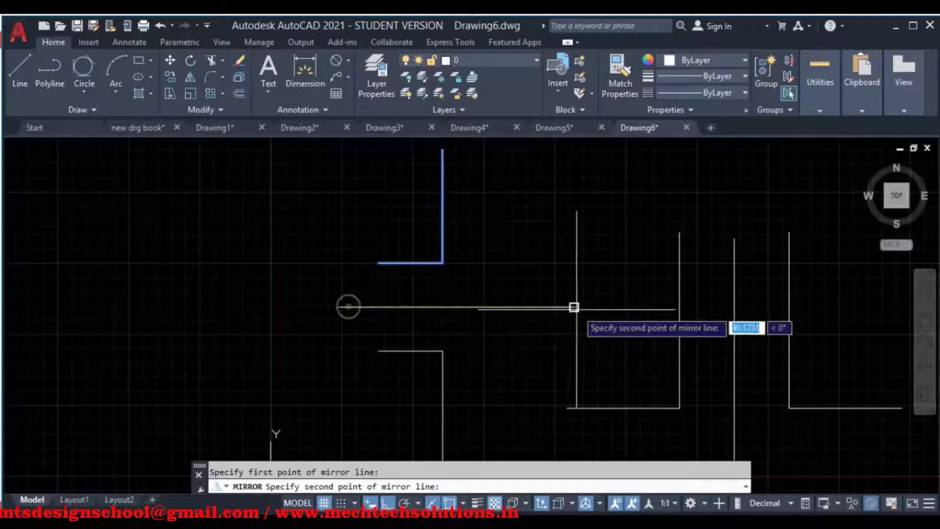
left_click(570, 306)
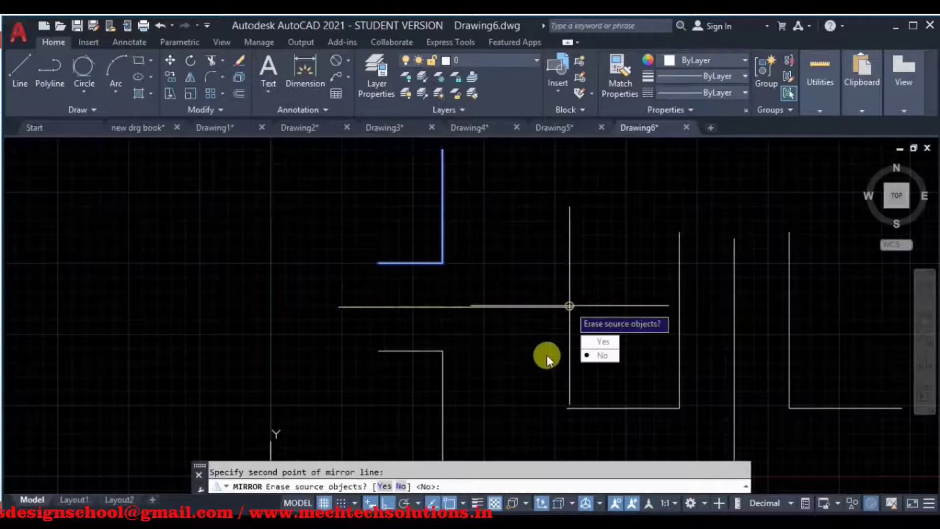
left_click(596, 356)
left_click(491, 340)
left_click(401, 391)
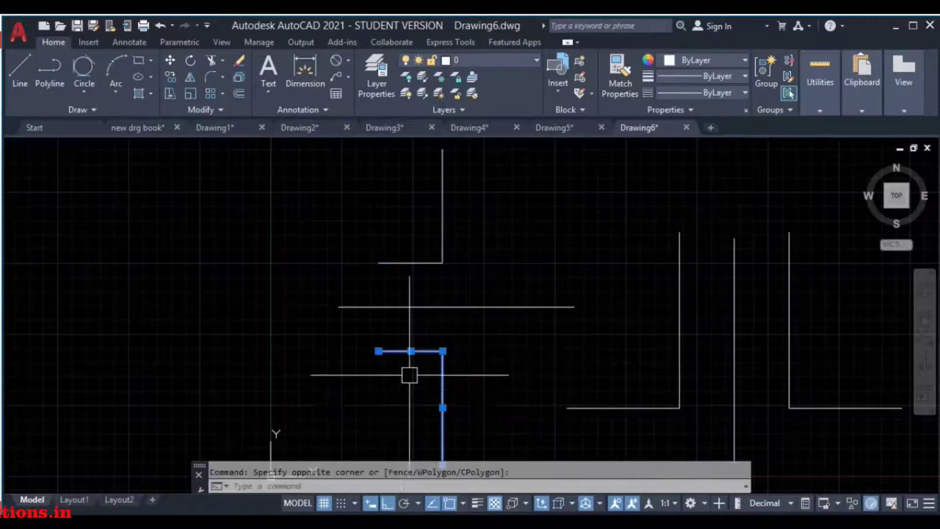
key("Delete")
middle_click_drag(544, 330, 555, 367)
Mirror the L polyline down across the horizontal line, erasing the source object
left_click(523, 206)
left_click(412, 284)
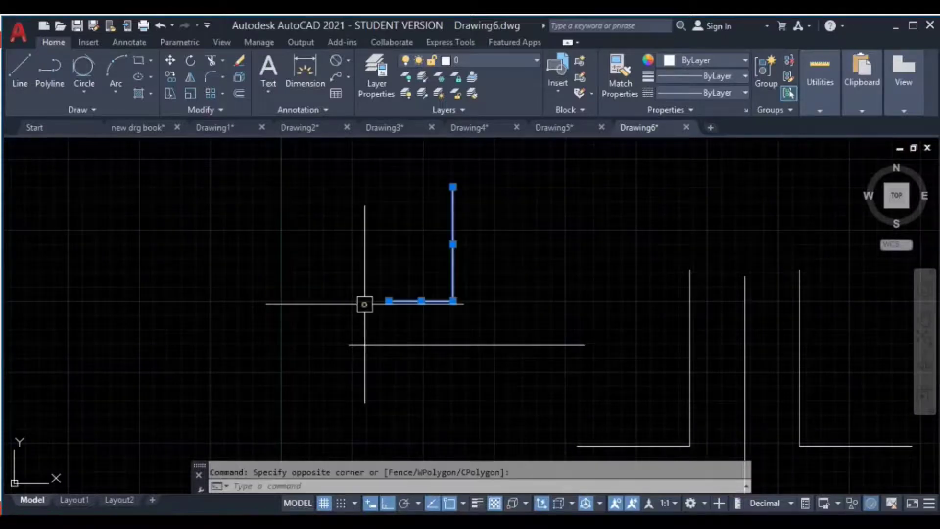
left_click(192, 78)
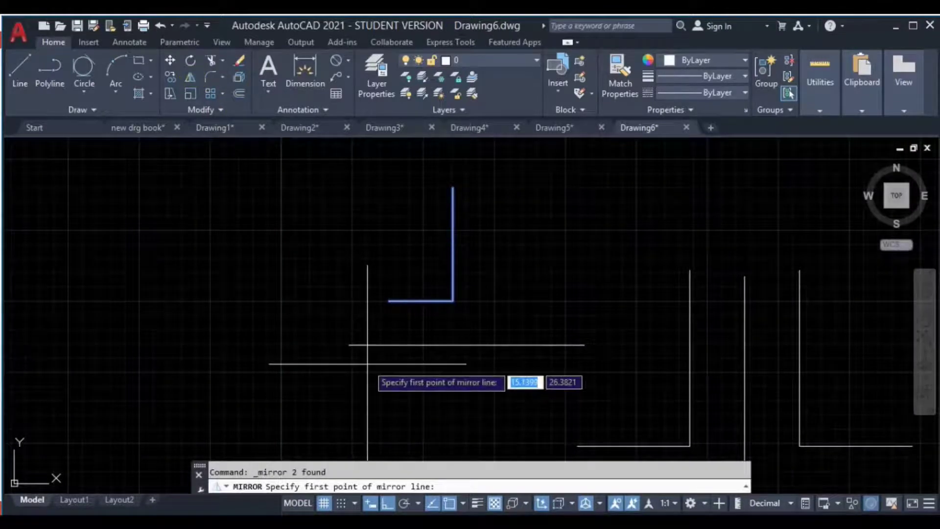
left_click(348, 345)
left_click(558, 344)
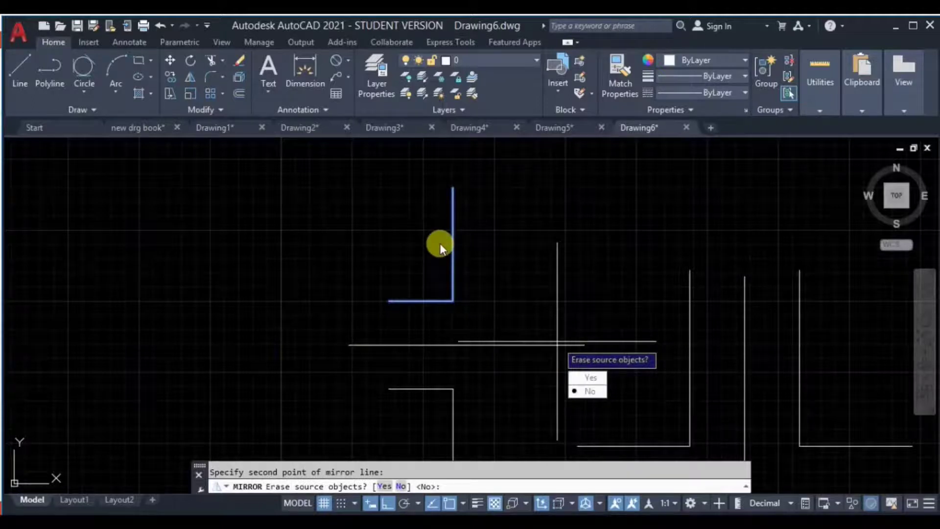
middle_click_drag(448, 356, 460, 322)
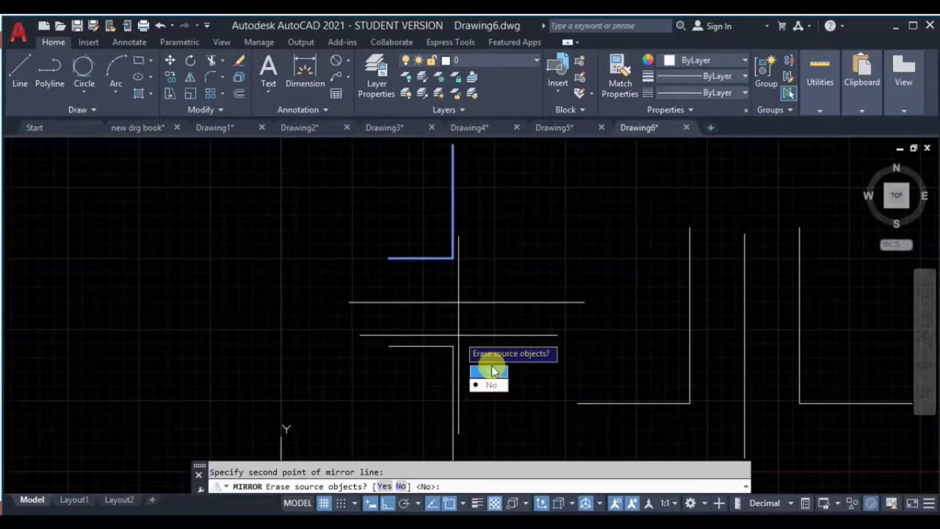
left_click(492, 371)
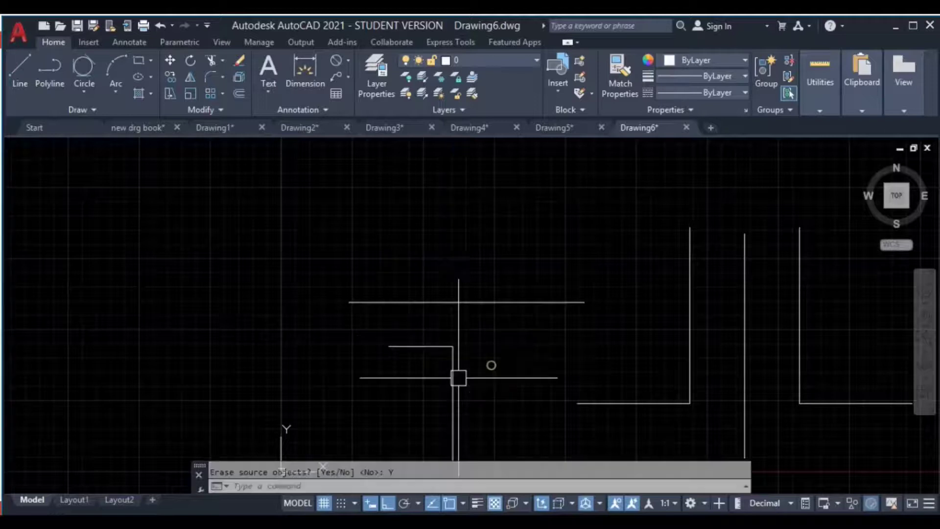
middle_click_drag(553, 373, 281, 297)
left_click(668, 233)
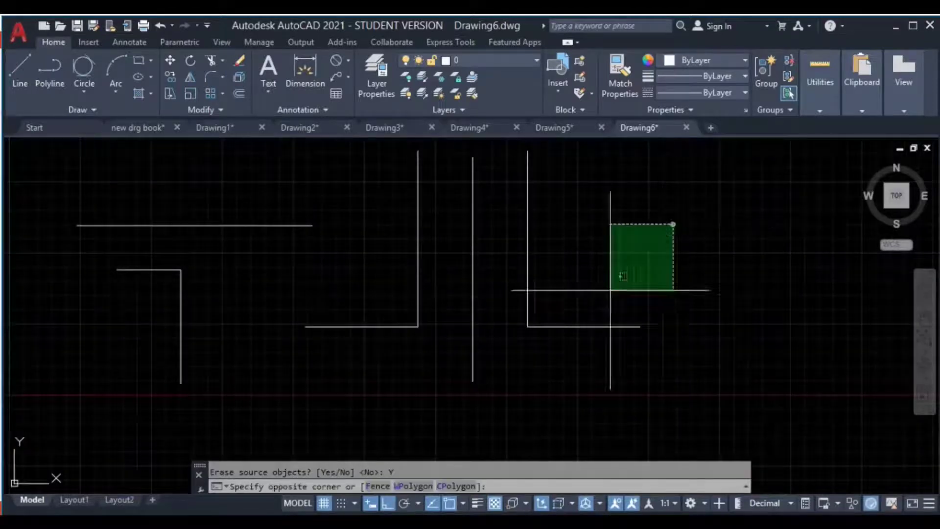
Erase the right L-shape and mirror the middle L-shape, keeping the original
left_click(500, 371)
key("Delete")
middle_click_drag(477, 319, 499, 343)
left_click(484, 237)
left_click(364, 387)
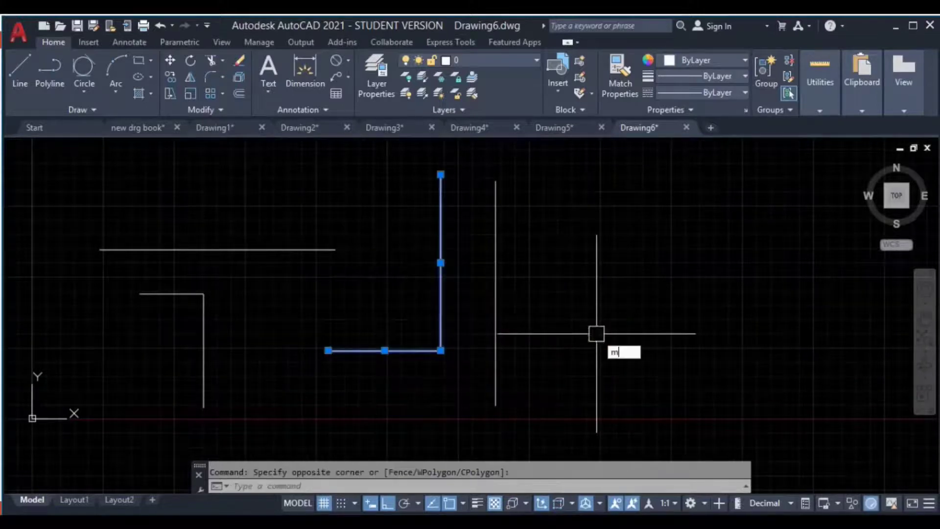
type("i")
key("Return")
left_click(495, 237)
left_click(495, 332)
key("Return")
Erase the left L-shape and the three right-side lines
left_click(473, 287)
left_click(400, 364)
key("Delete")
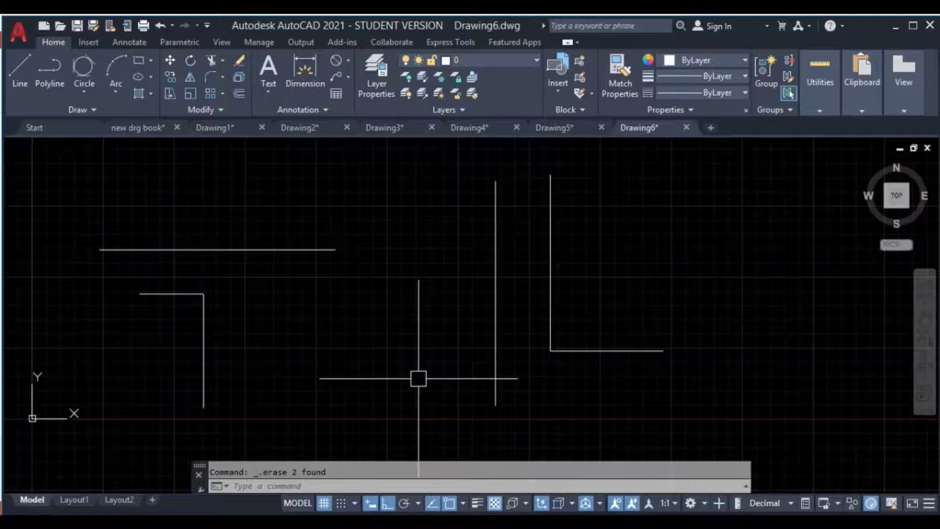
key("Escape")
middle_click_drag(539, 338, 564, 306)
left_click(640, 264)
left_click(395, 384)
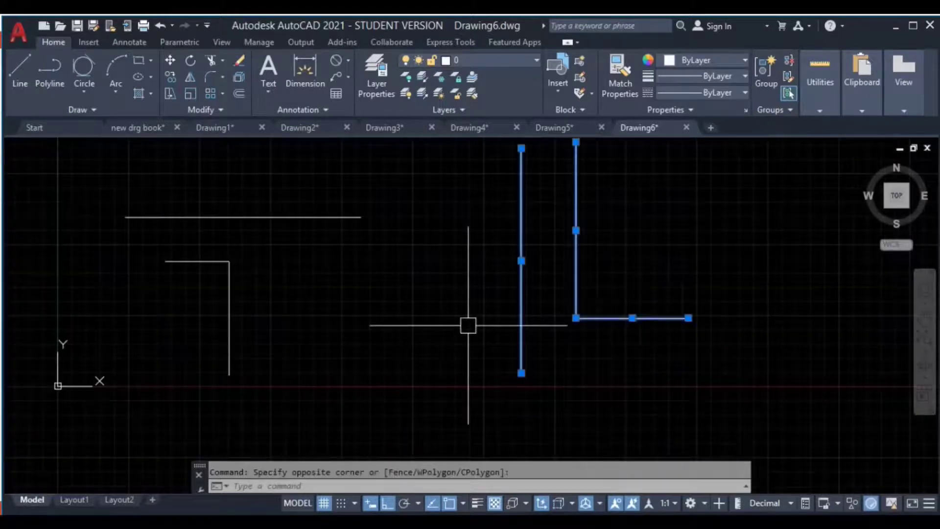
key("Delete")
Erase the remaining lines so Drawing6 is empty
left_click(408, 191)
left_click(155, 319)
key("Delete")
middle_click_drag(416, 293, 416, 326)
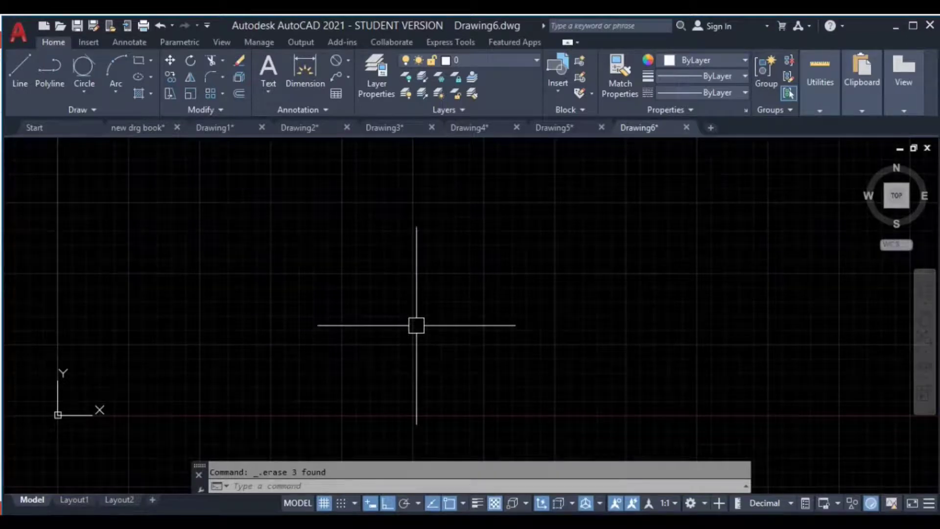
Draw a rectangle and a horizontal line forming an L corner to its left
type("rec")
key("Return")
left_click(379, 245)
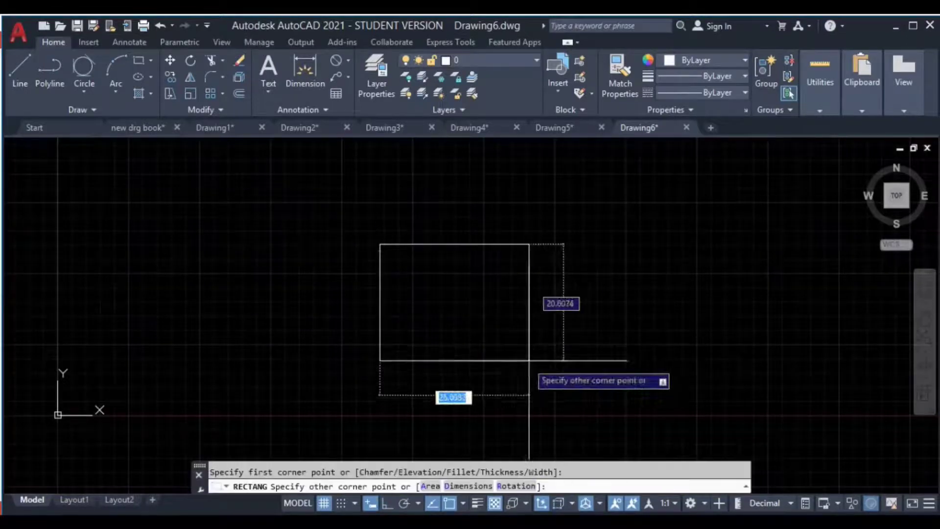
left_click(531, 360)
key("Escape")
type("l")
key("Return")
left_click(305, 336)
left_click(256, 336)
key("Escape")
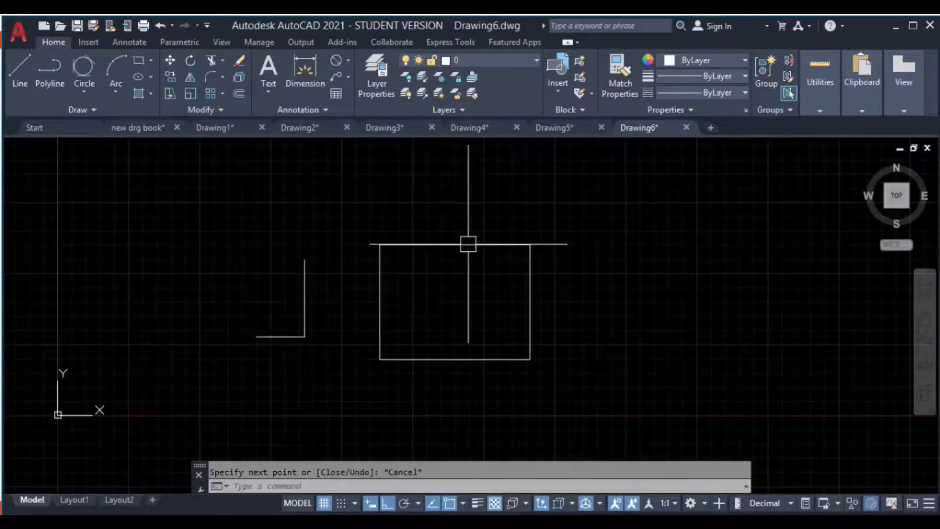
Mirror the L-shape across the rectangle's vertical midline, keeping the original
left_click(444, 245)
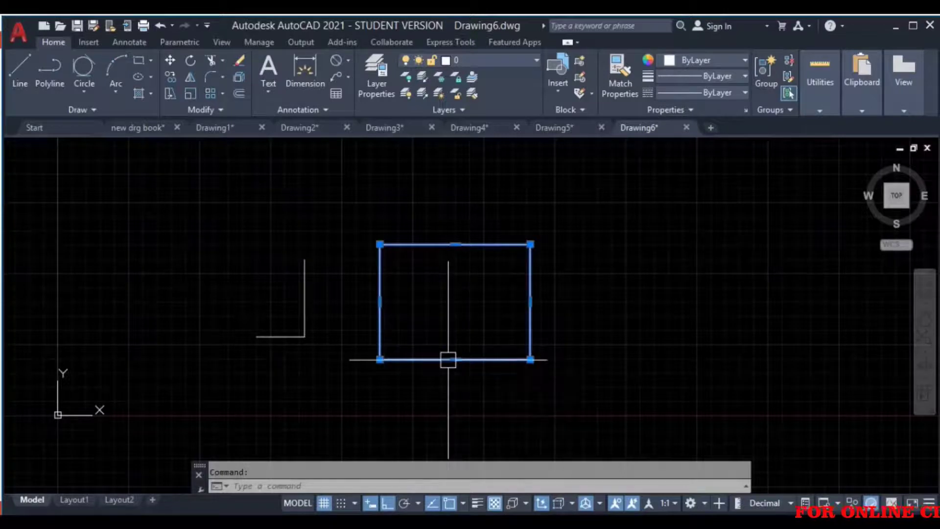
key("Escape")
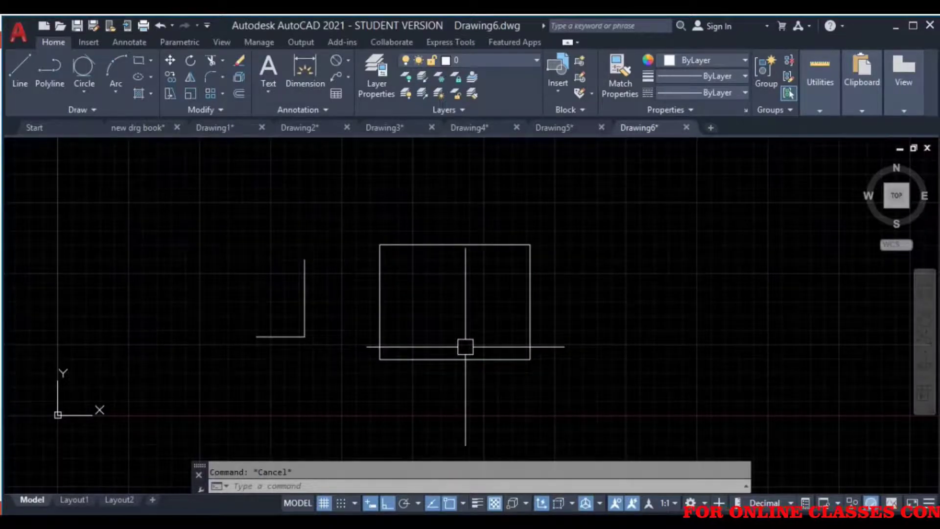
left_click(323, 244)
left_click(212, 352)
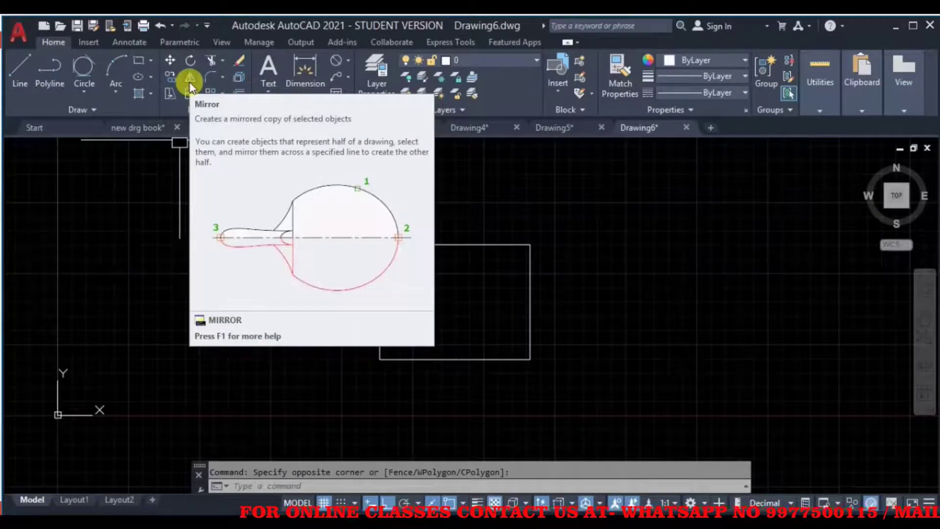
left_click(190, 80)
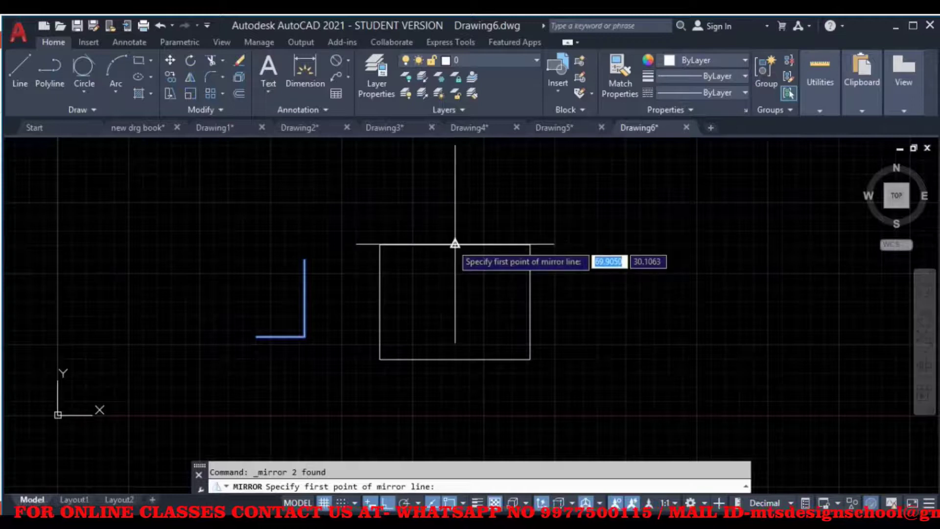
left_click(455, 243)
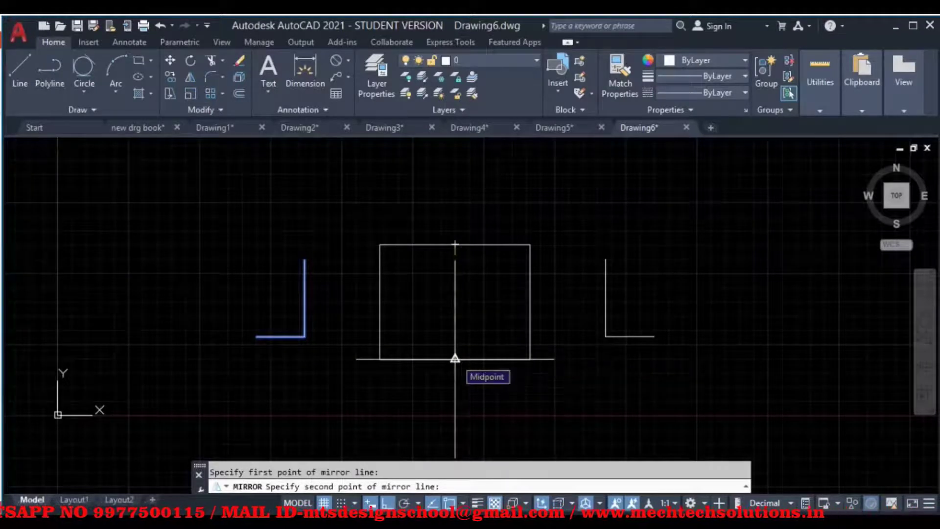
left_click(455, 359)
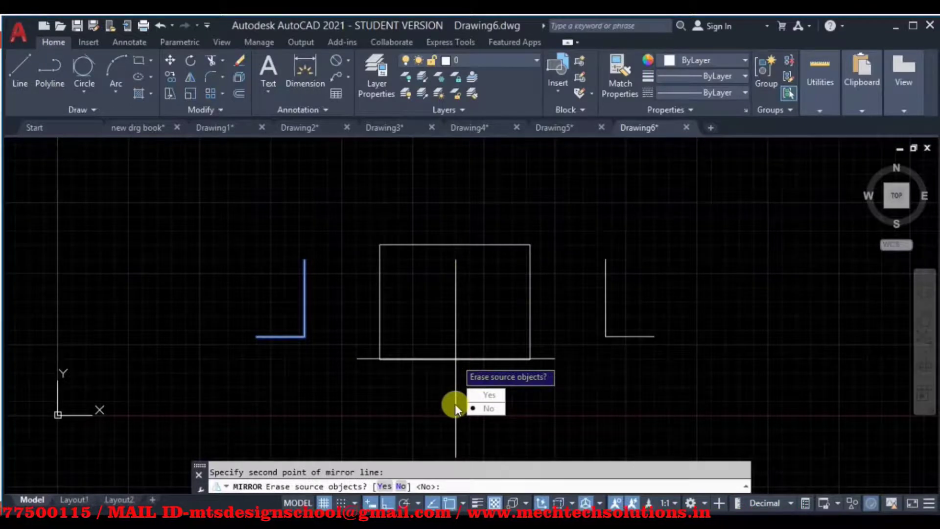
key("Return")
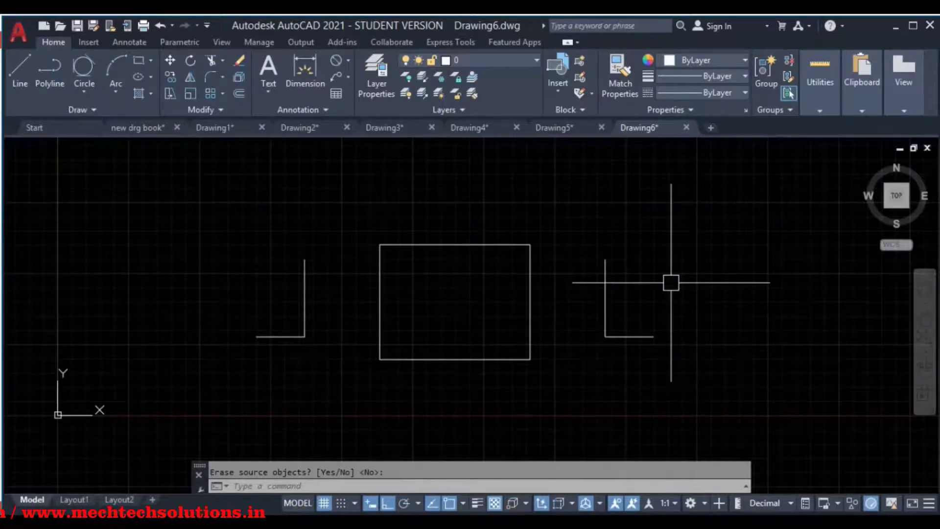
key("Return")
Erase all five objects and switch to the Drawing4 drawing
middle_click_drag(653, 316, 670, 282)
left_click(699, 214)
left_click(275, 338)
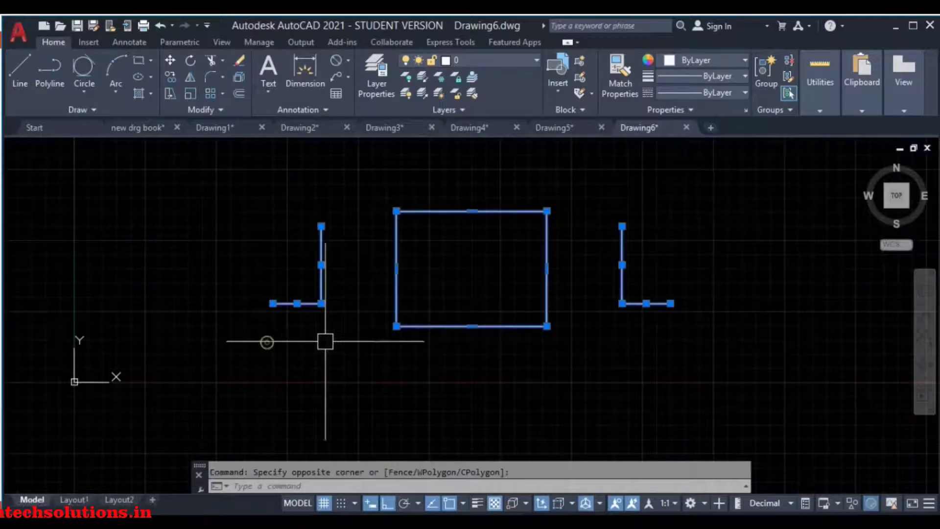
key("Delete")
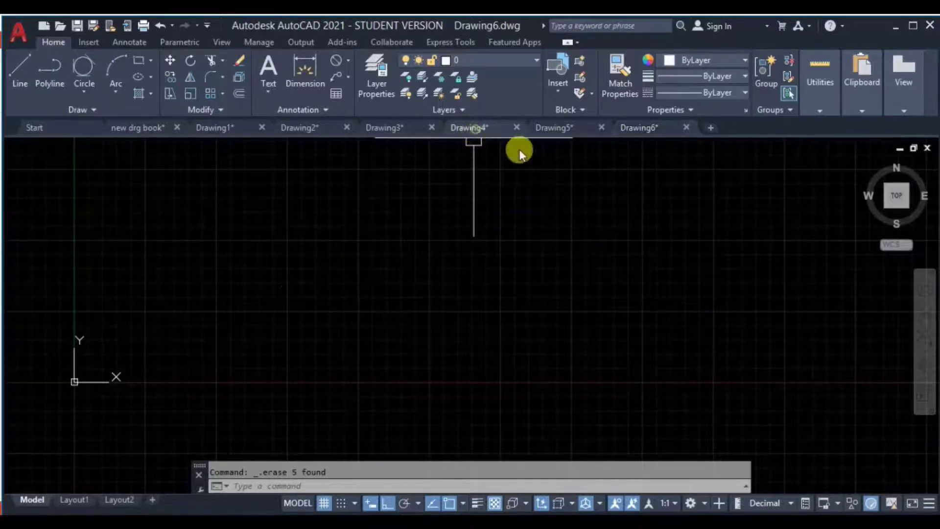
left_click(504, 129)
middle_click_drag(231, 276, 365, 328)
scroll(352, 311, "up", 3)
scroll(352, 311, "down", 5)
scroll(424, 269, "up", 4)
scroll(430, 304, "up", 1)
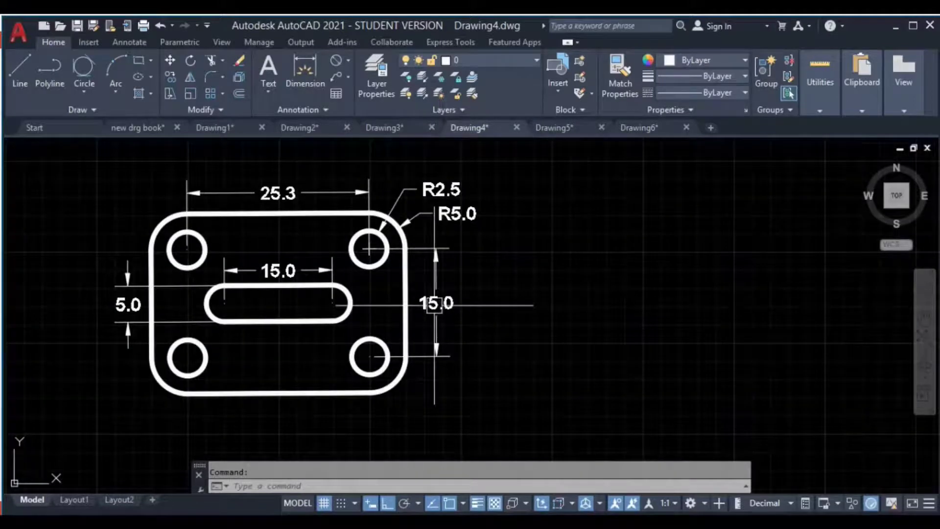
scroll(433, 220, "up", 2)
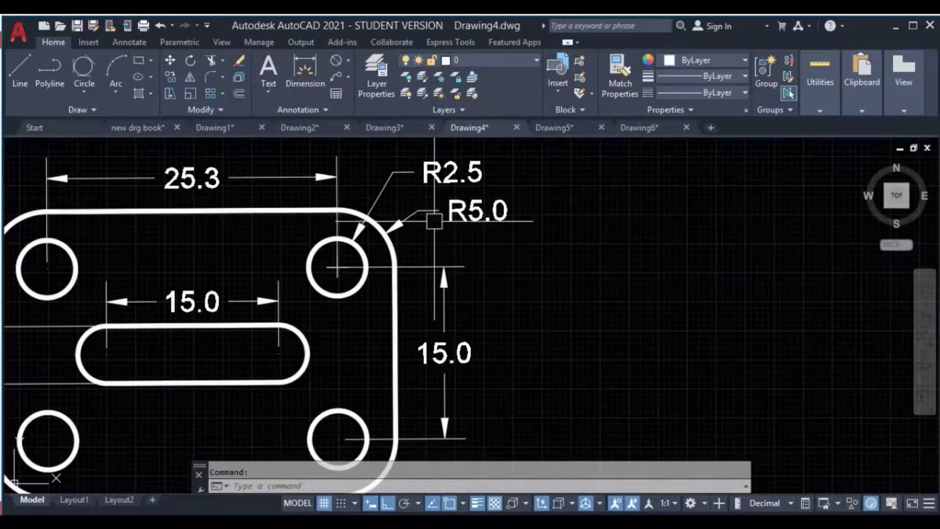
scroll(433, 220, "down", 4)
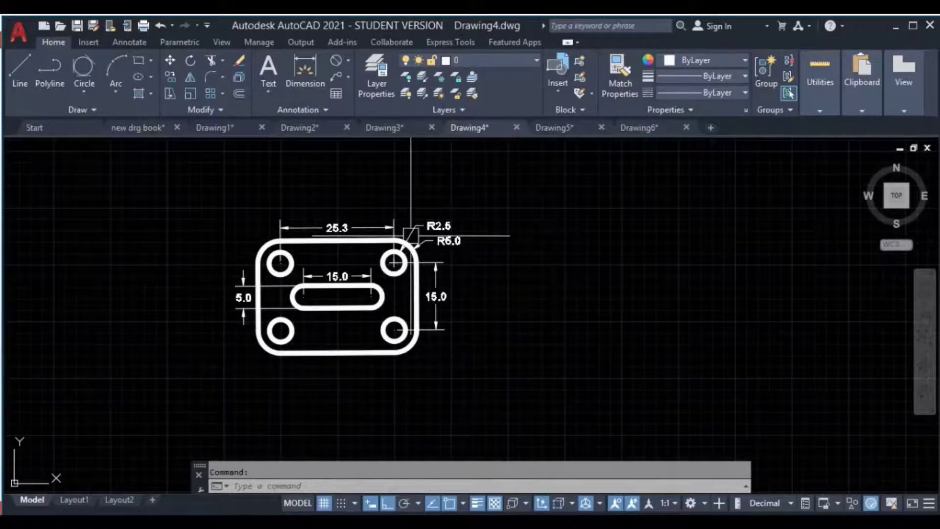
scroll(402, 258, "up", 2)
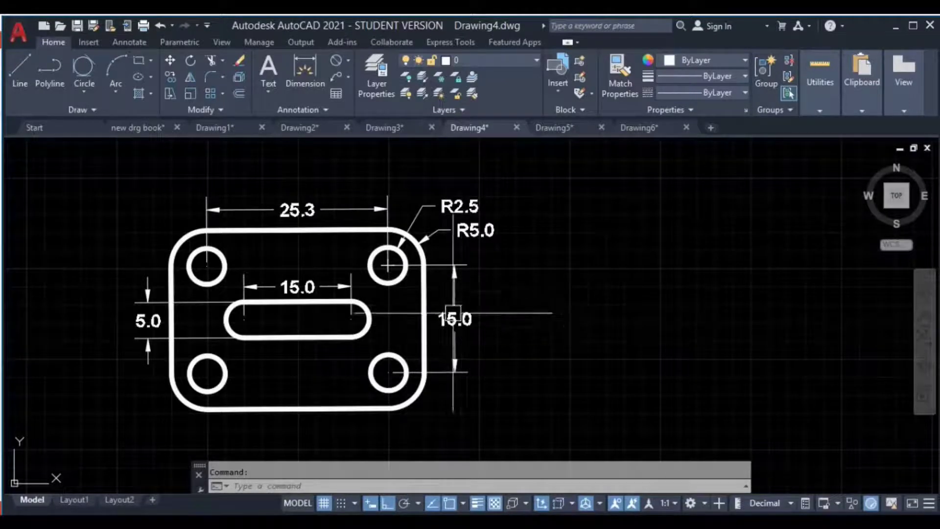
scroll(389, 267, "up", 2)
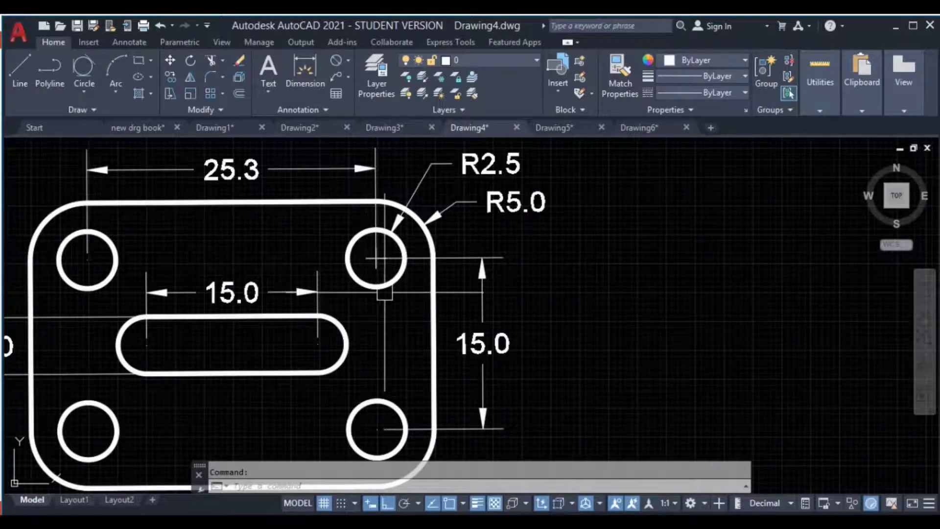
middle_click_drag(374, 294, 434, 294)
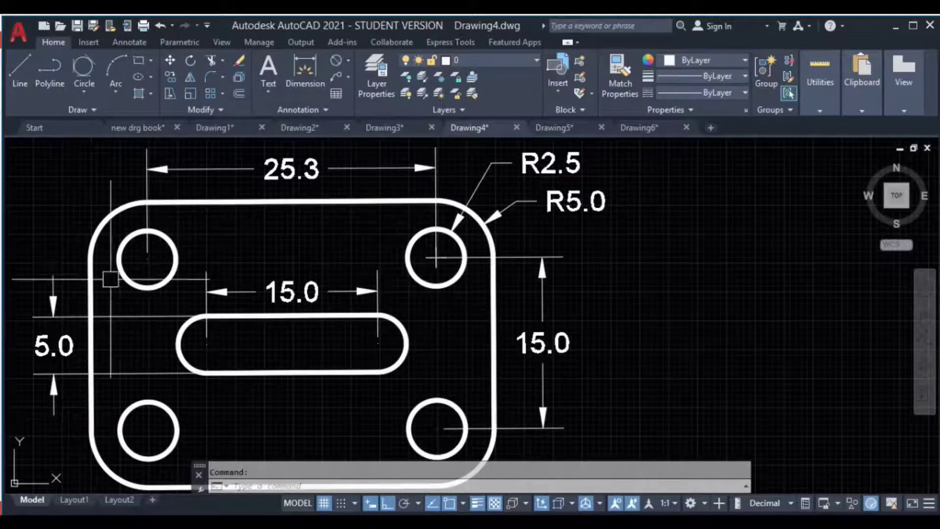
scroll(448, 385, "down", 2)
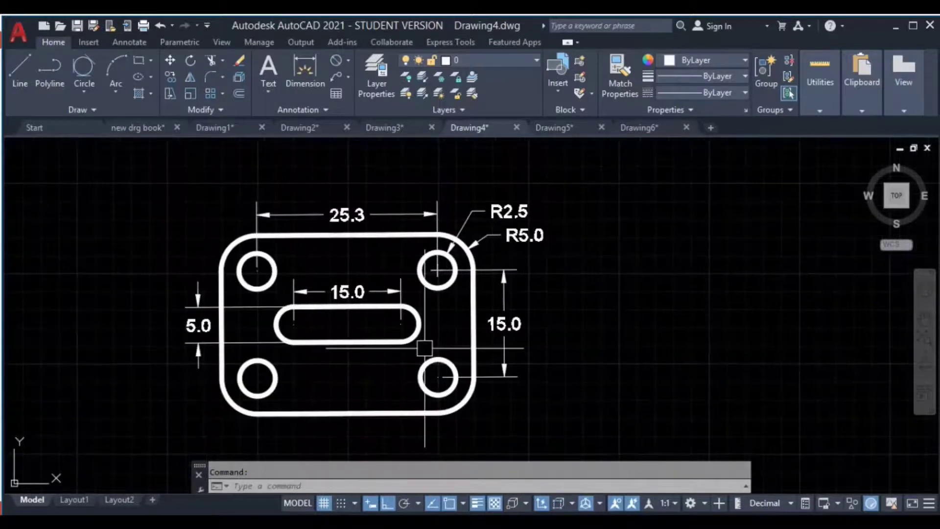
middle_click_drag(488, 357, 462, 357)
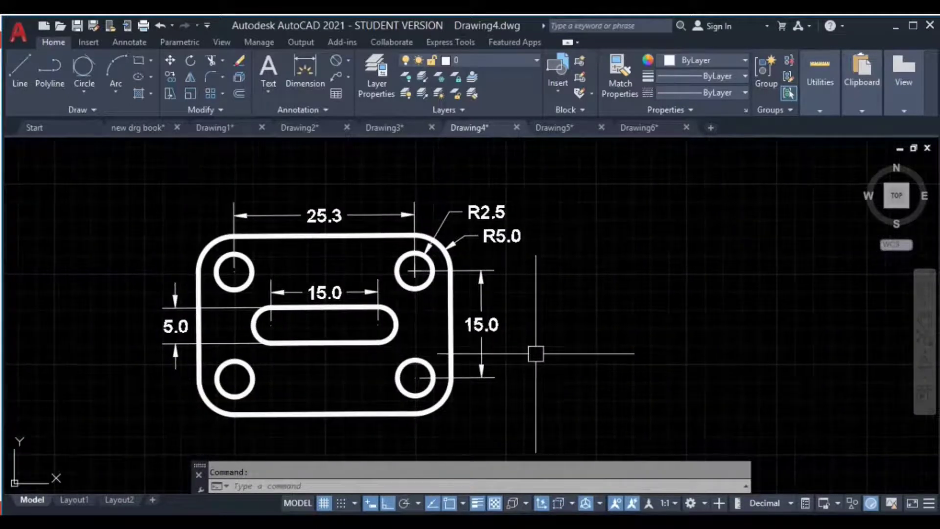
middle_click_drag(535, 352, 470, 336)
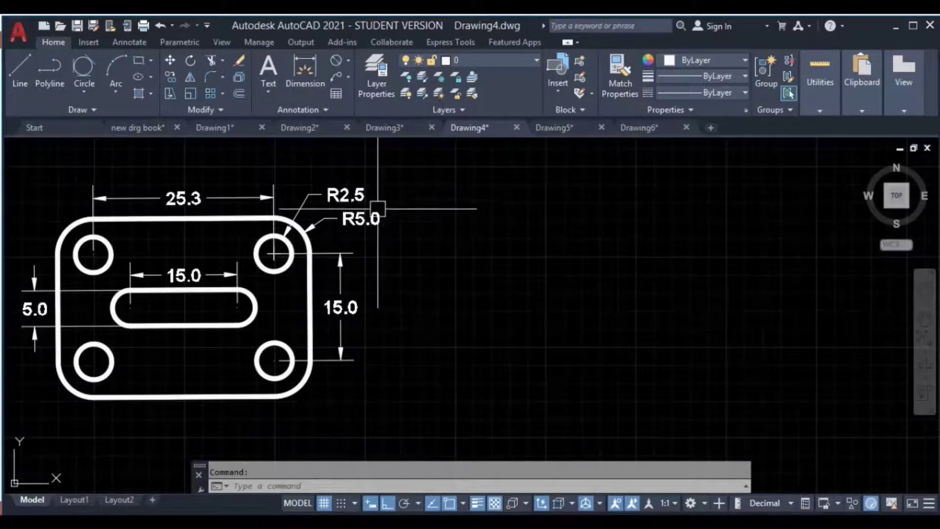
middle_click_drag(711, 307, 659, 287)
type("c")
key("Return")
left_click(638, 234)
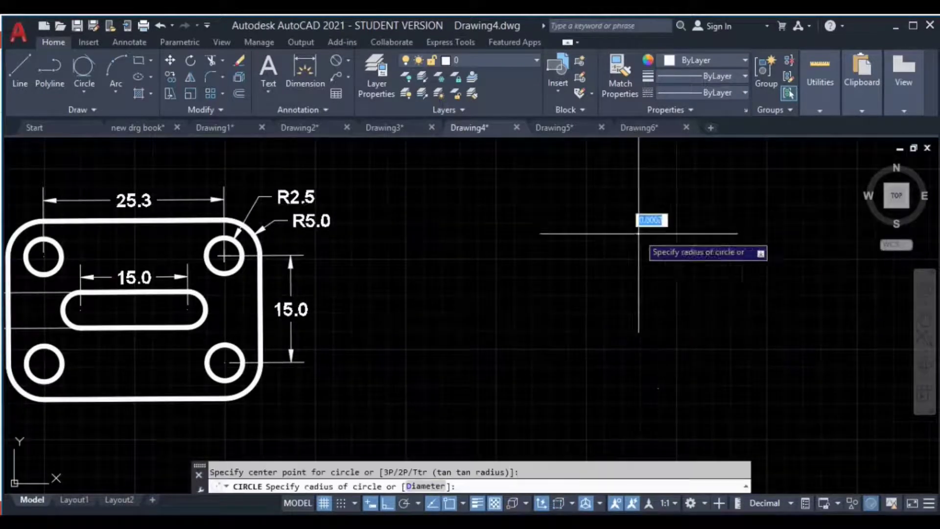
type("5")
key("Return")
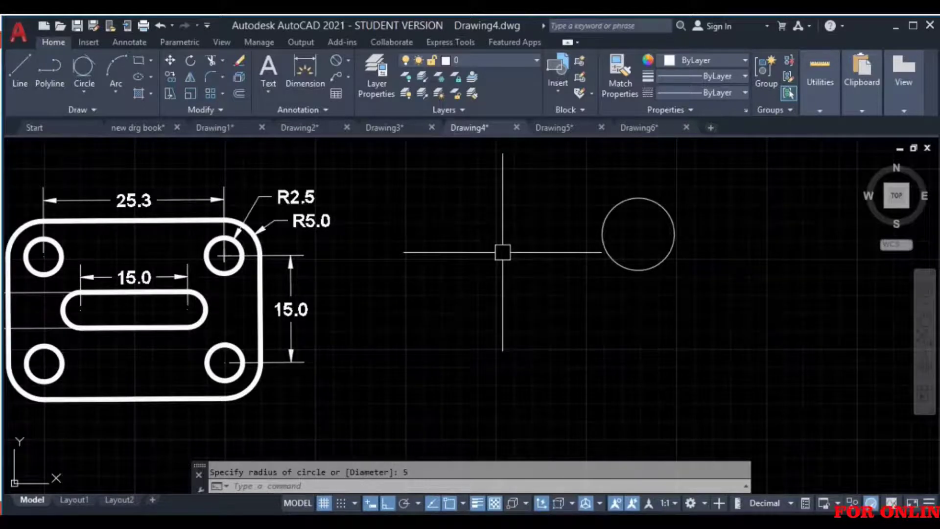
left_click(666, 214)
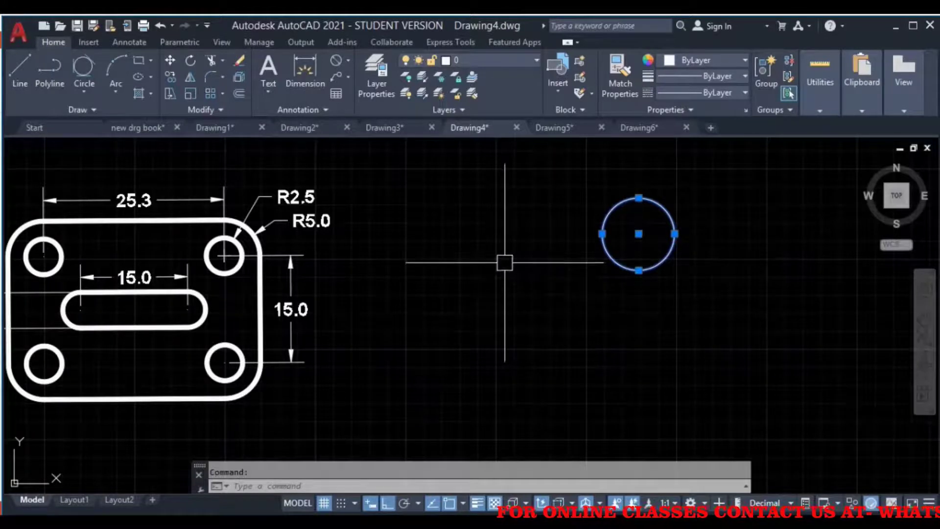
key("Escape")
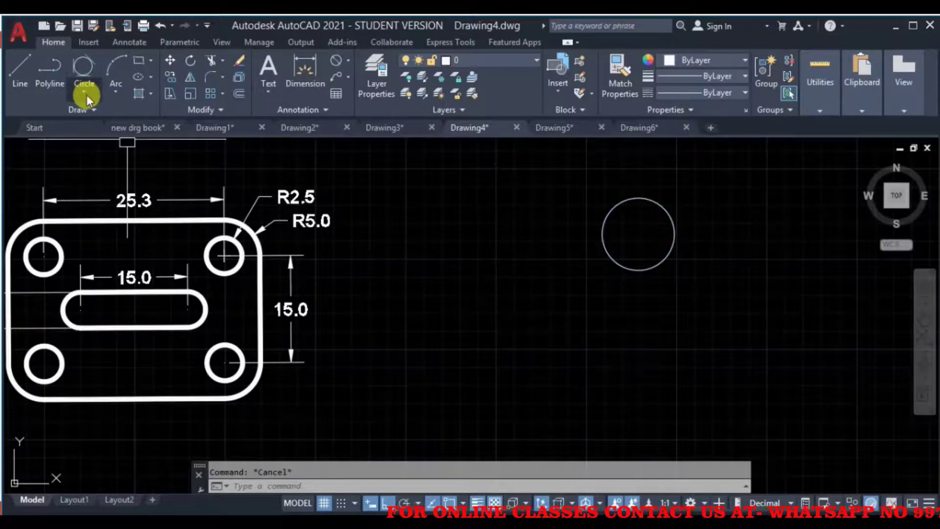
left_click(86, 95)
left_click(108, 117)
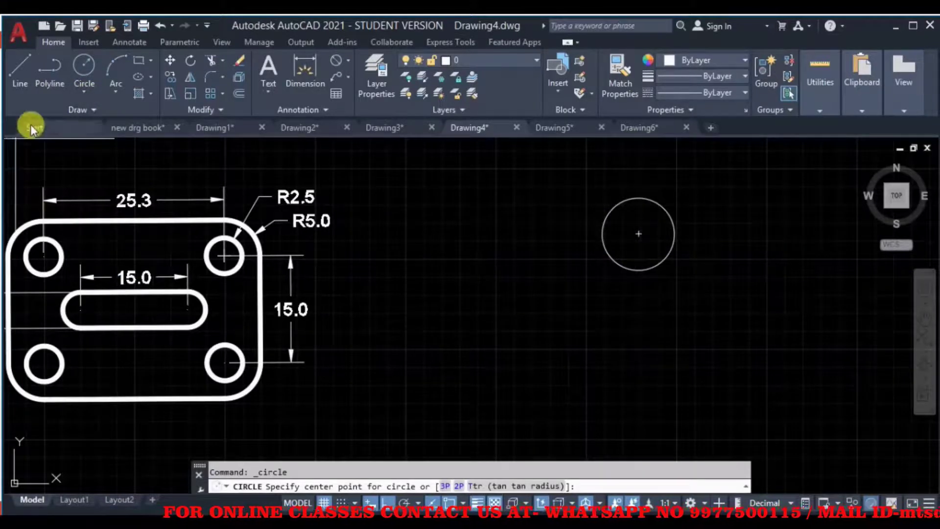
key("Escape")
left_click(87, 93)
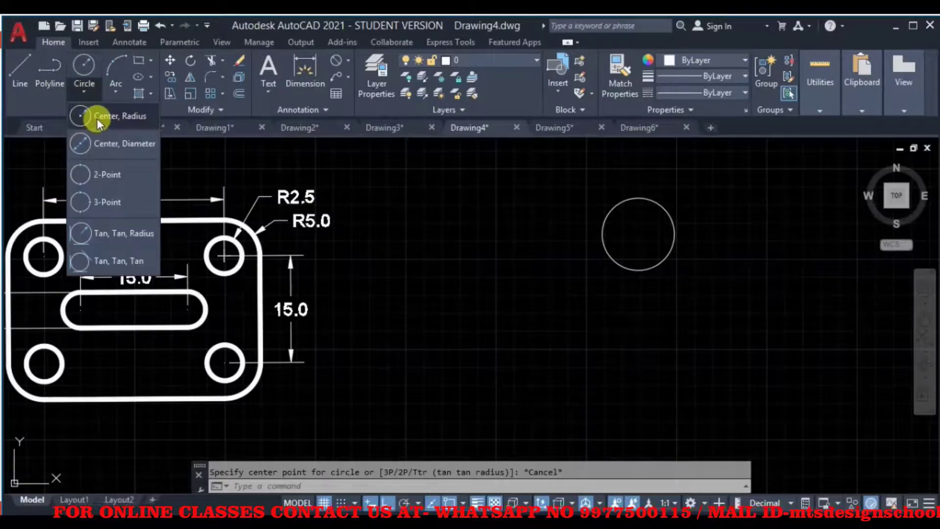
mouse_move(117, 116)
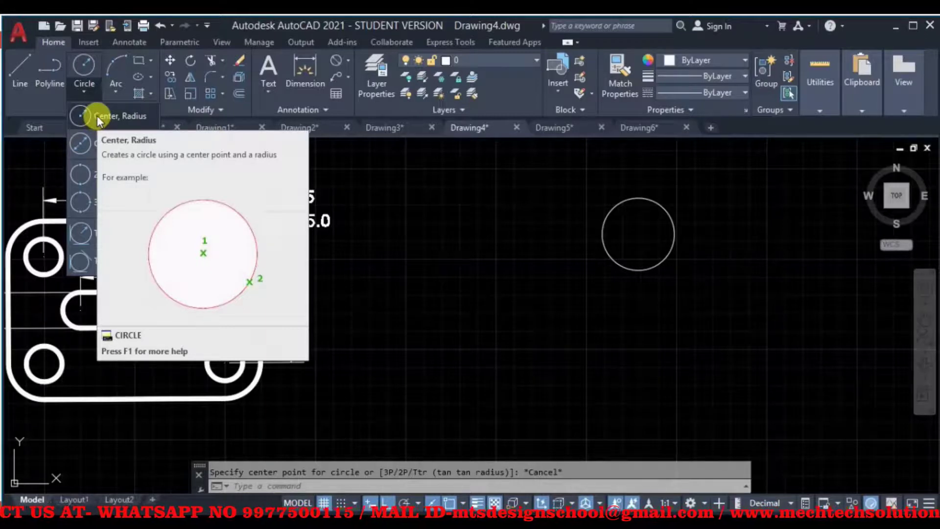
left_click(97, 116)
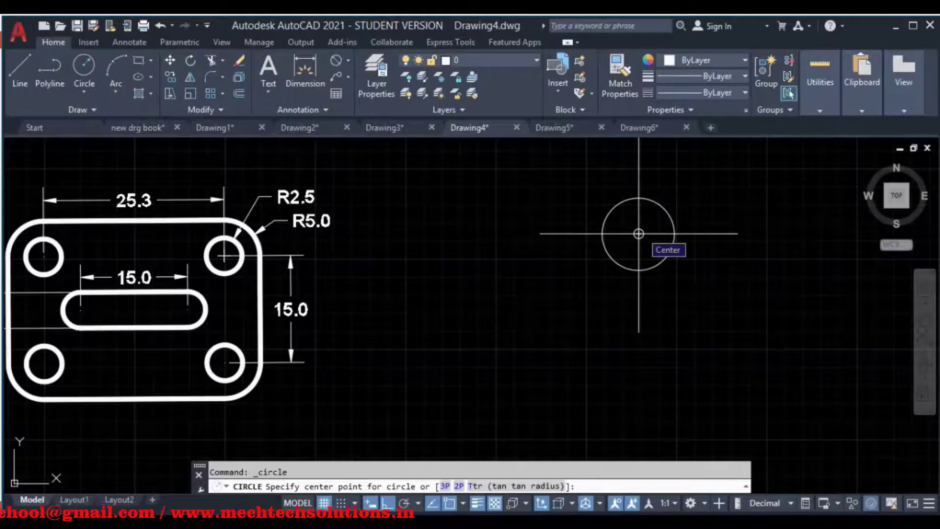
left_click(638, 234)
type("25")
key("Return")
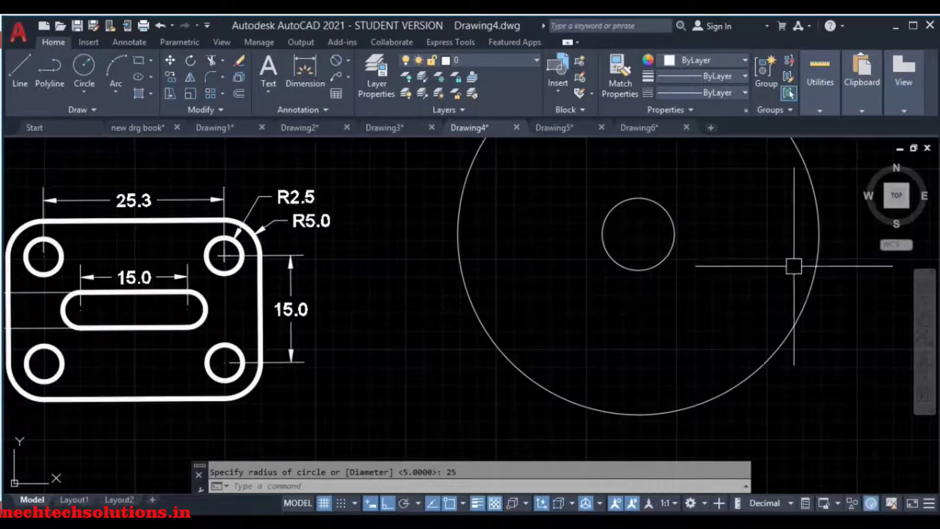
left_click(808, 280)
left_click(748, 299)
key("Delete")
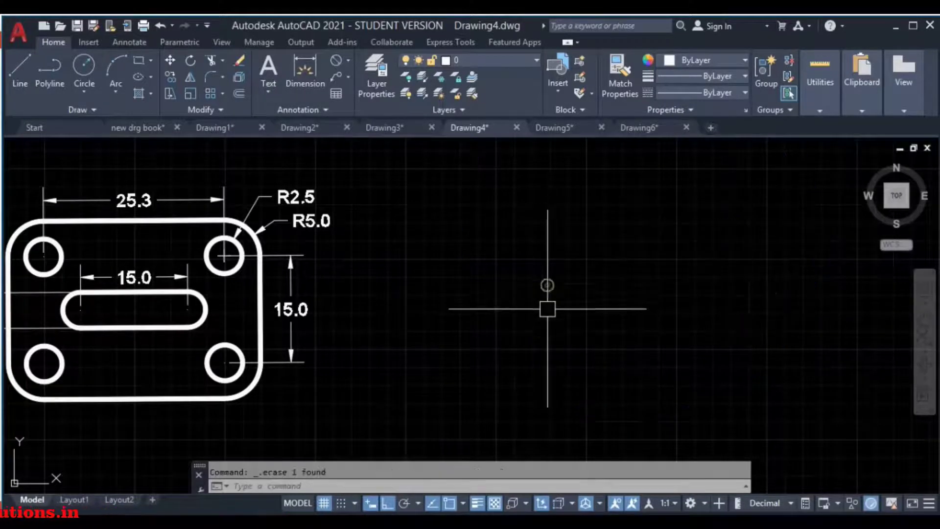
type("c")
key("Return")
left_click(609, 257)
Draw a radius-5 circle with a concentric radius-2.5 circle at its centre
type("5")
key("Return")
key("Return")
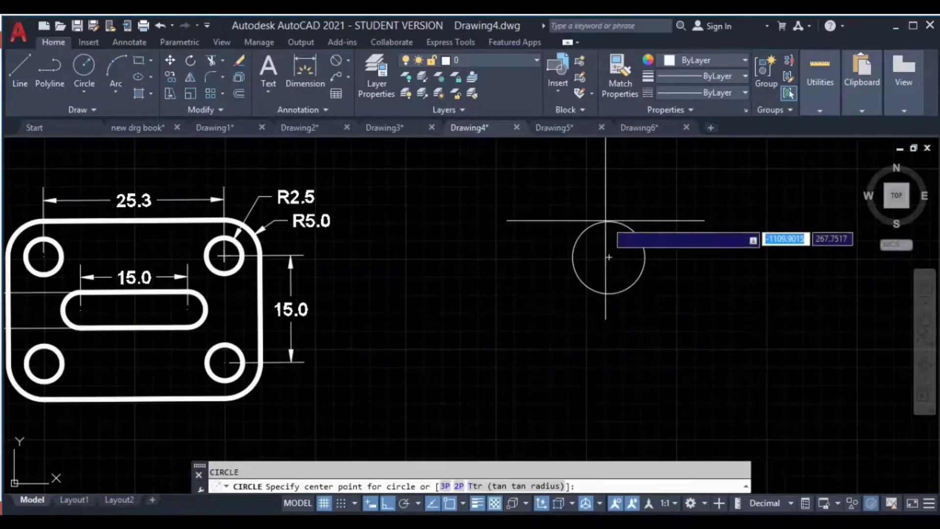
left_click(609, 257)
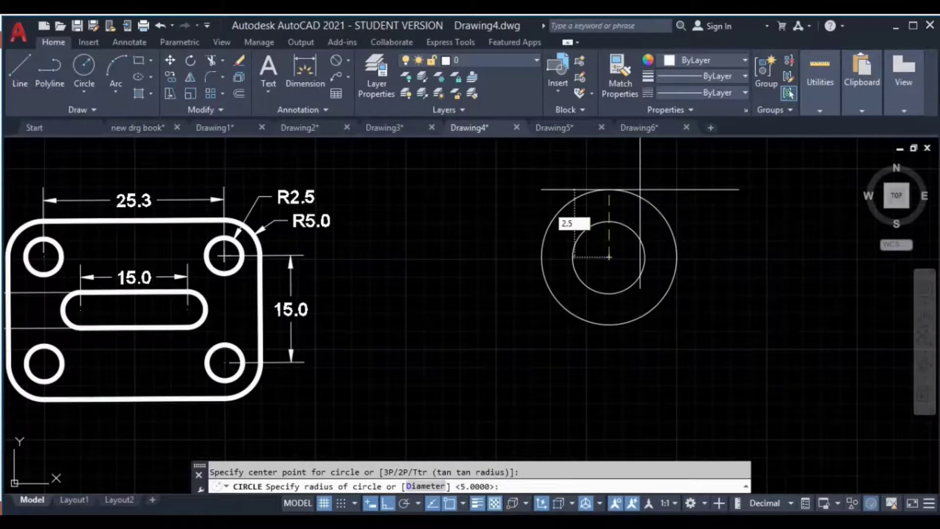
key("Return")
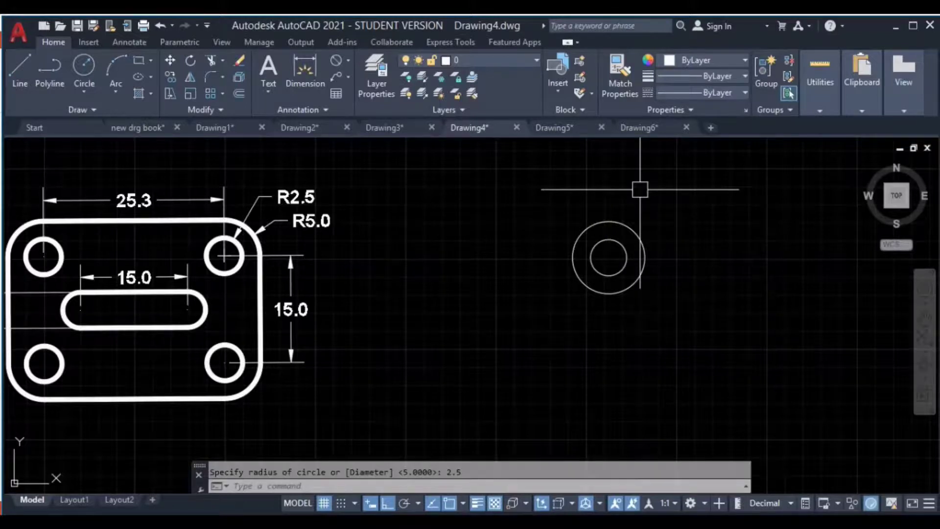
Review the drafting settings and reframe the view around the whole part
middle_click_drag(570, 229, 548, 186)
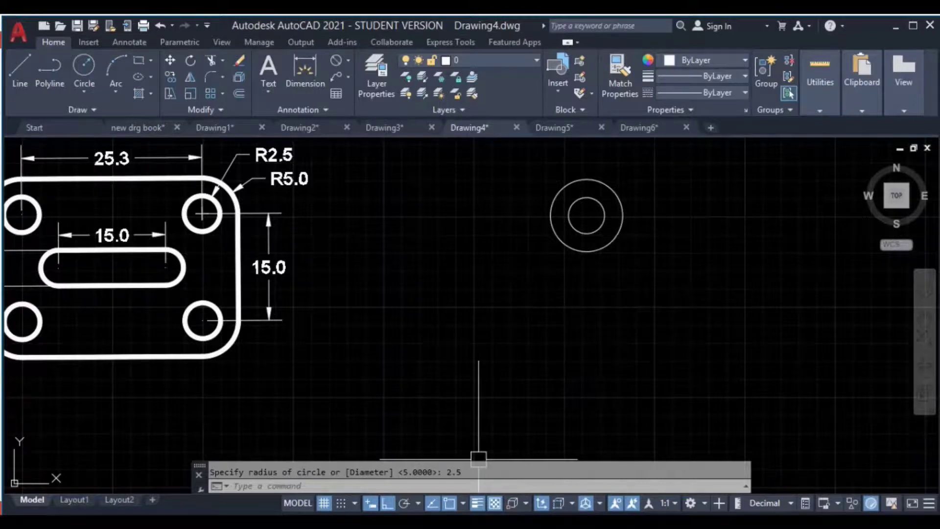
left_click(462, 502)
type("2.5")
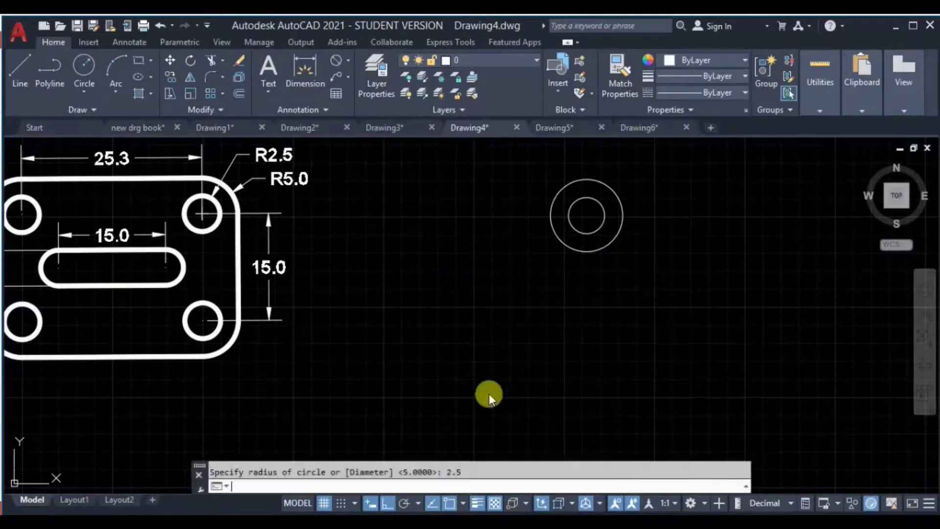
left_click(509, 407)
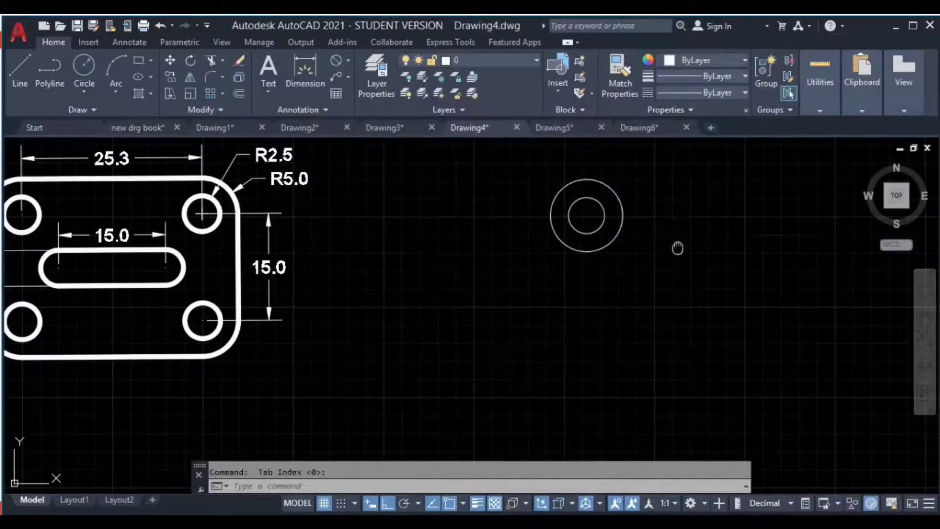
middle_click_drag(677, 248, 611, 252)
scroll(611, 265, "down", 2)
Select the concentric circle pair and start moving it from its centre
left_click(630, 224)
left_click(594, 303)
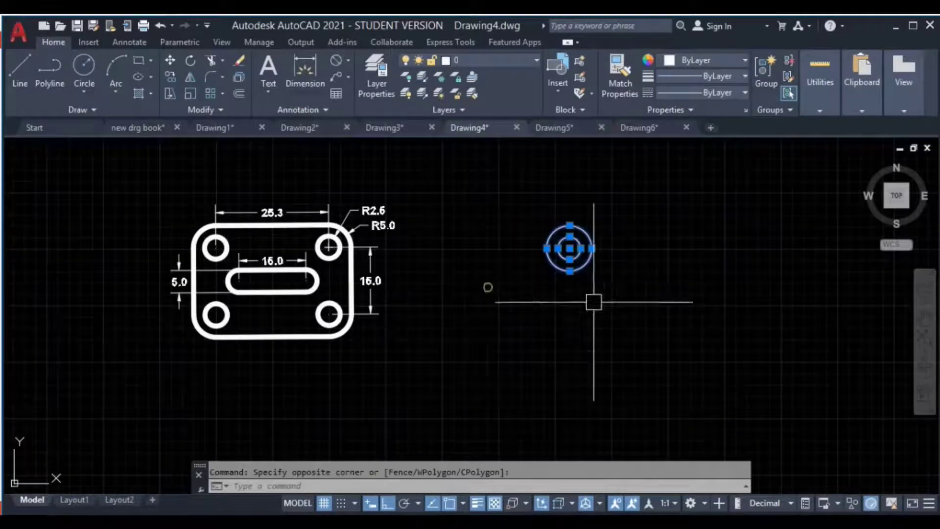
middle_click_drag(594, 303, 532, 310)
key("m")
key("Return")
left_click(507, 256)
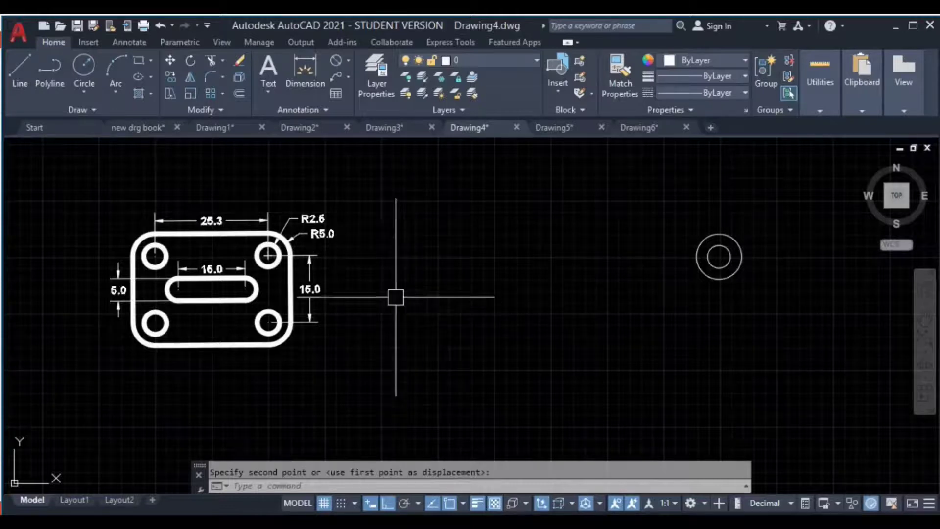
Place the moved circle pair to the right of the reference plate
scroll(278, 257, "up", 2)
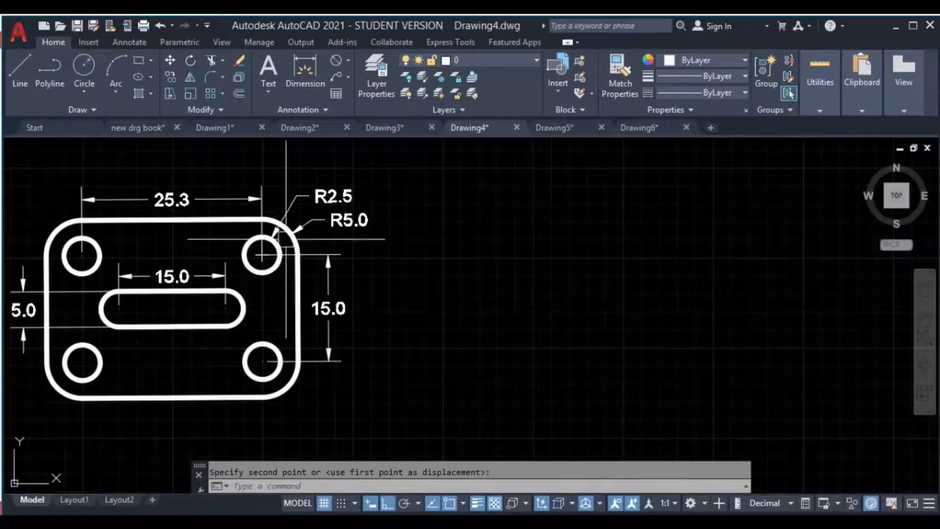
scroll(262, 254, "down", 1)
scroll(164, 268, "up", 1)
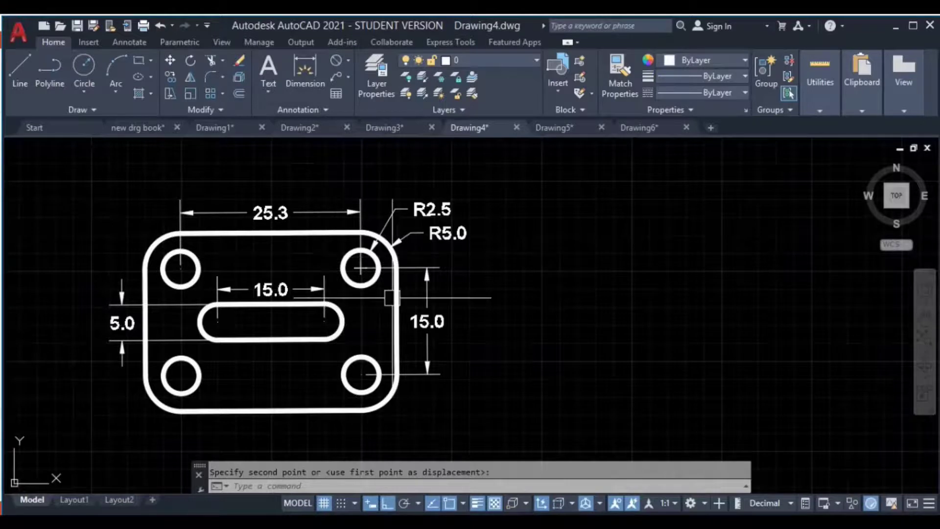
scroll(571, 361, "down", 2)
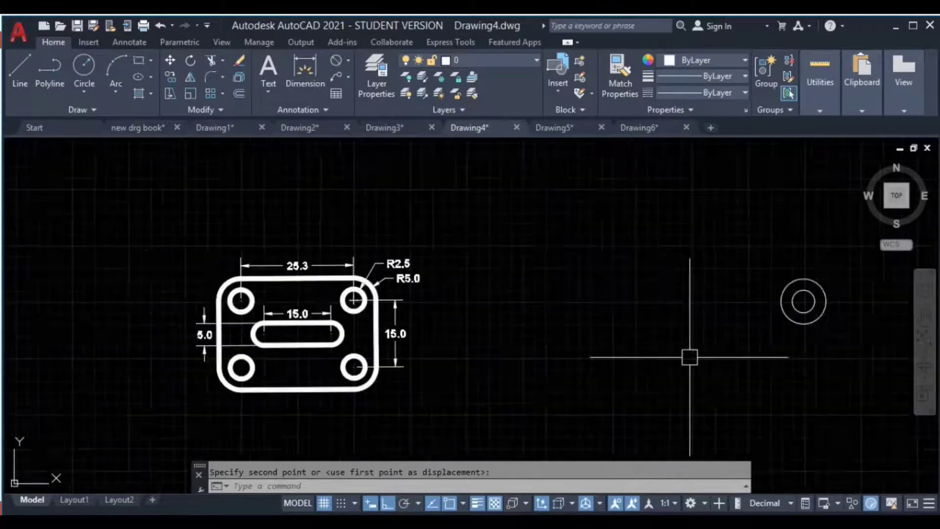
middle_click_drag(689, 357, 483, 357)
key("Escape")
left_click(637, 230)
Make a trial copy of the circle pair 25.3 units to the left
left_click(528, 357)
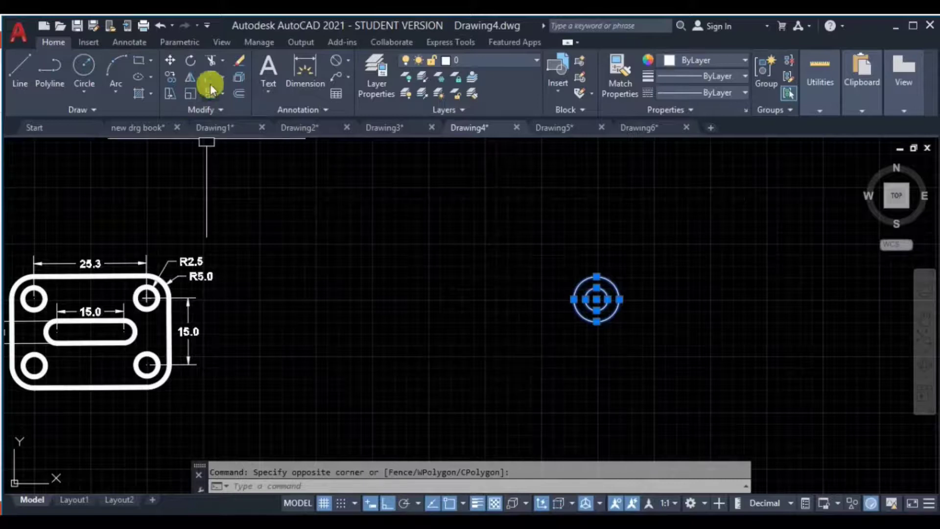
type("co")
key("Return")
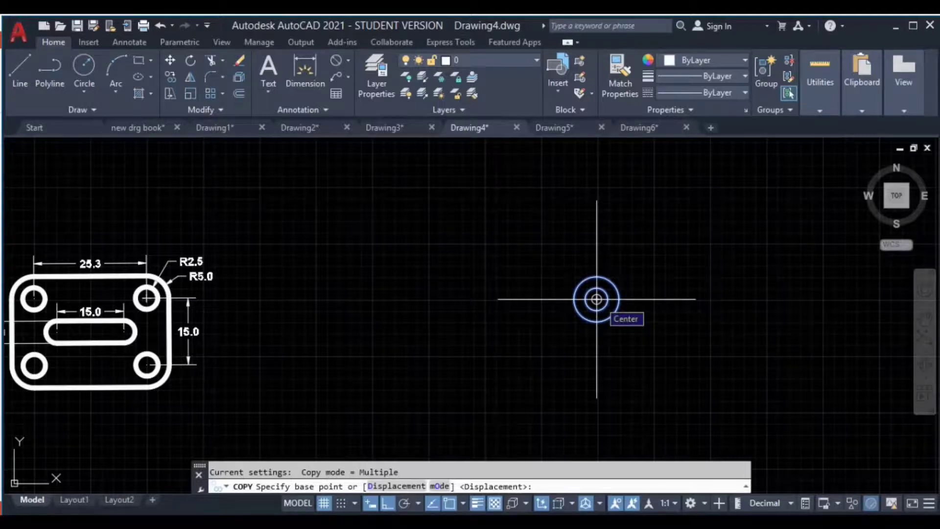
left_click(597, 299)
type("25.3")
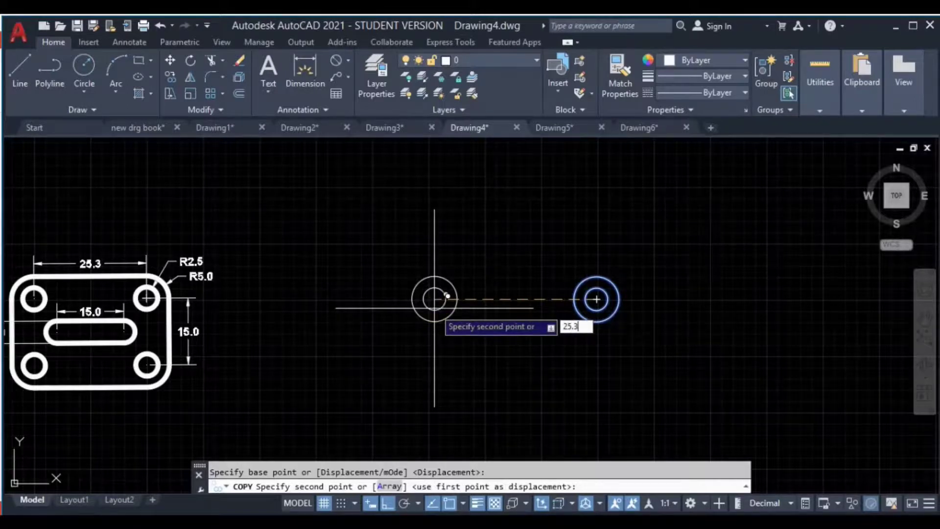
key("Return")
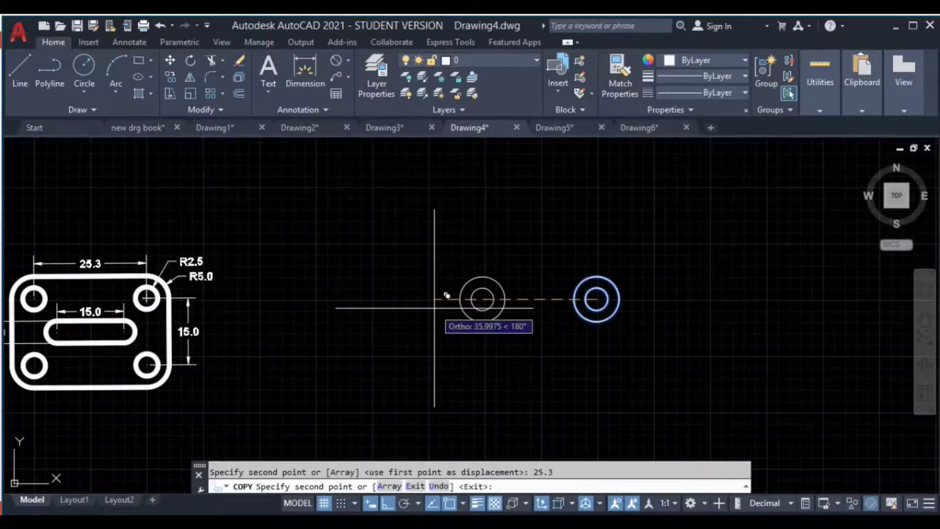
key("Escape")
Erase the trial copy and reselect the original circle pair
left_click(553, 260)
left_click(449, 340)
key("Delete")
left_click(700, 236)
left_click(524, 350)
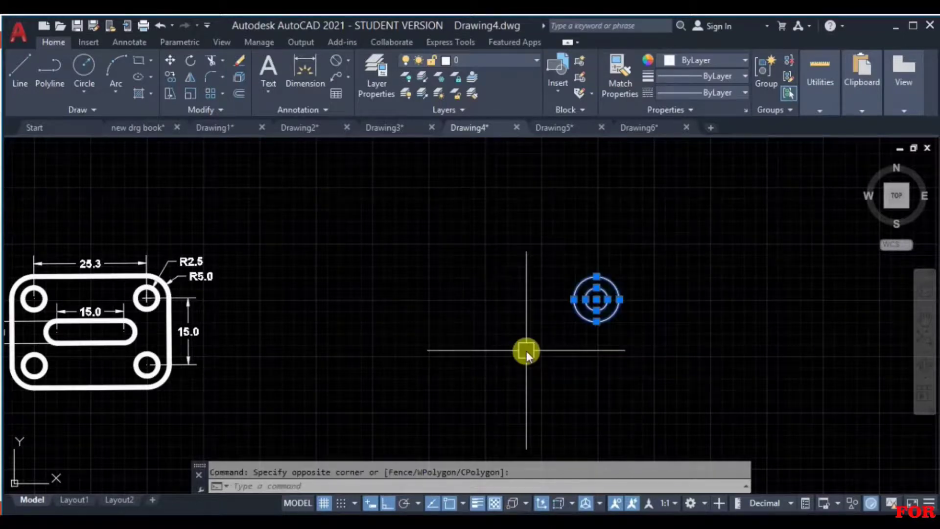
Copy the circle pair 25.3 units to the left and select both pairs
type("co")
key("Return")
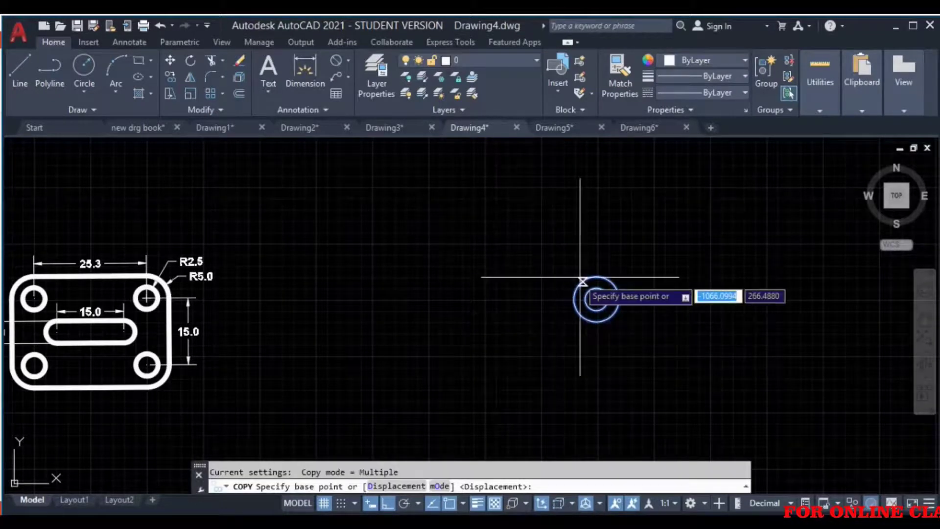
left_click(596, 299)
type("25.3")
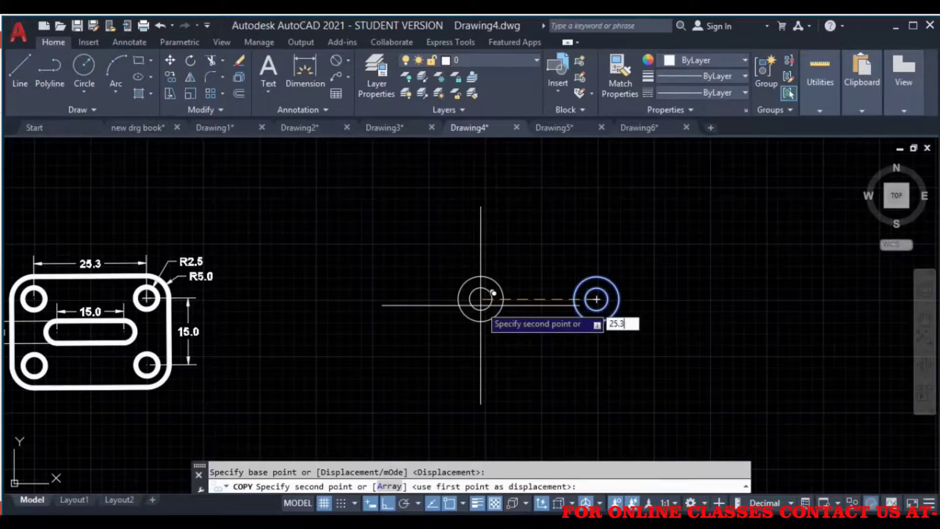
key("Return")
key("Return")
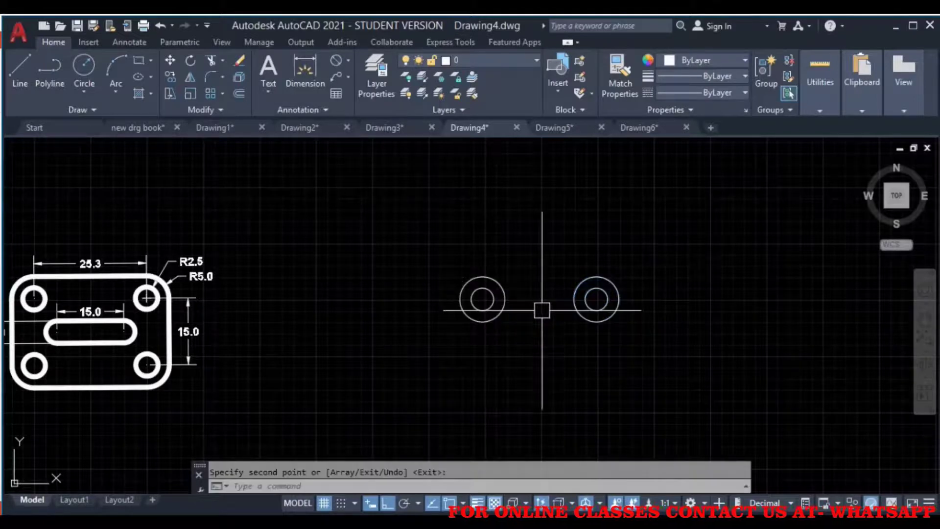
middle_click_drag(542, 309, 552, 267)
left_click(704, 199)
left_click(434, 299)
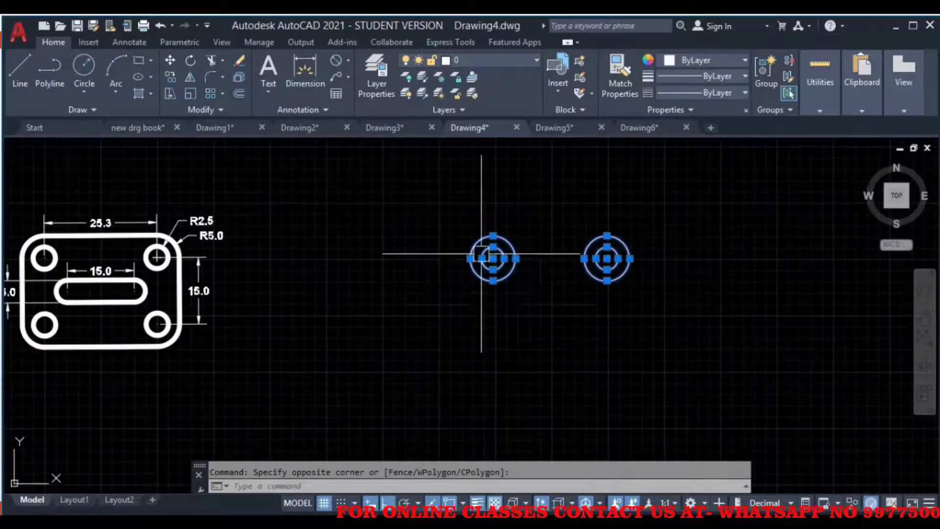
Copy both circle pairs 15 units downward to form the 2×2 grid
type("co")
key("Return")
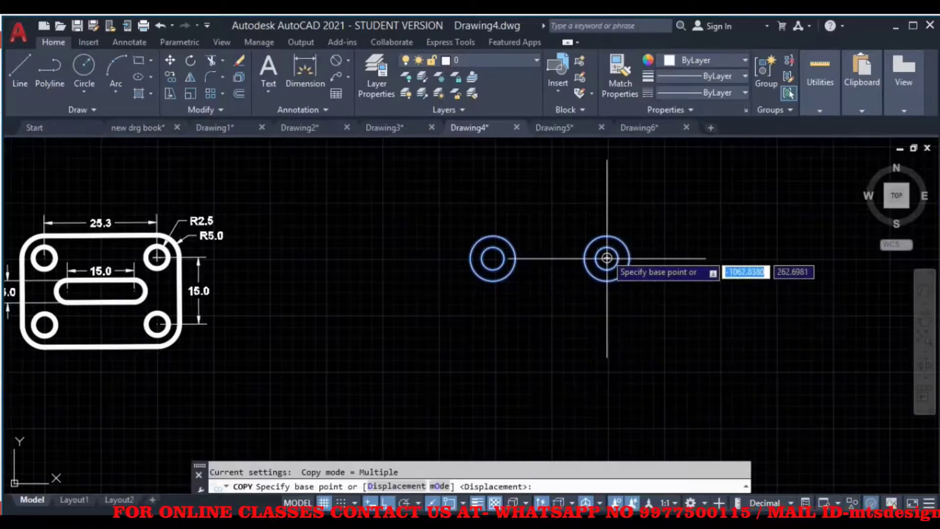
left_click(607, 258)
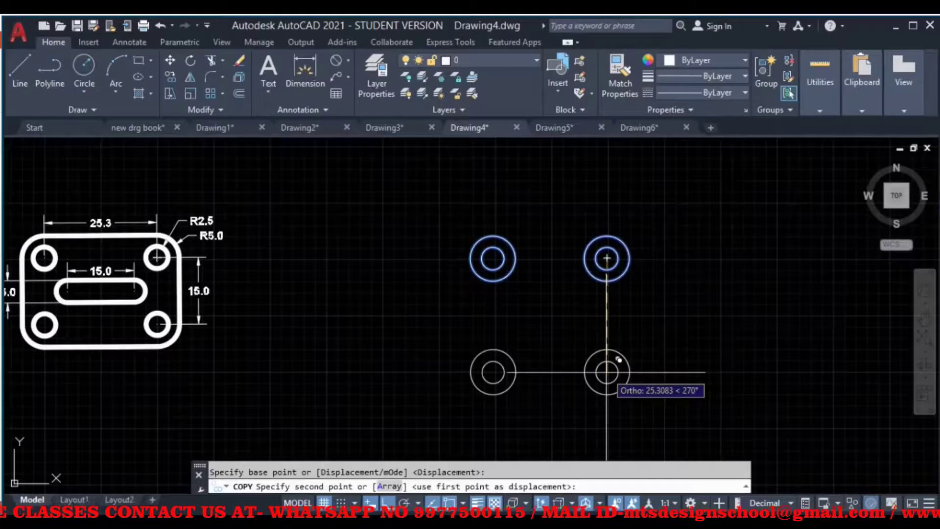
type("15")
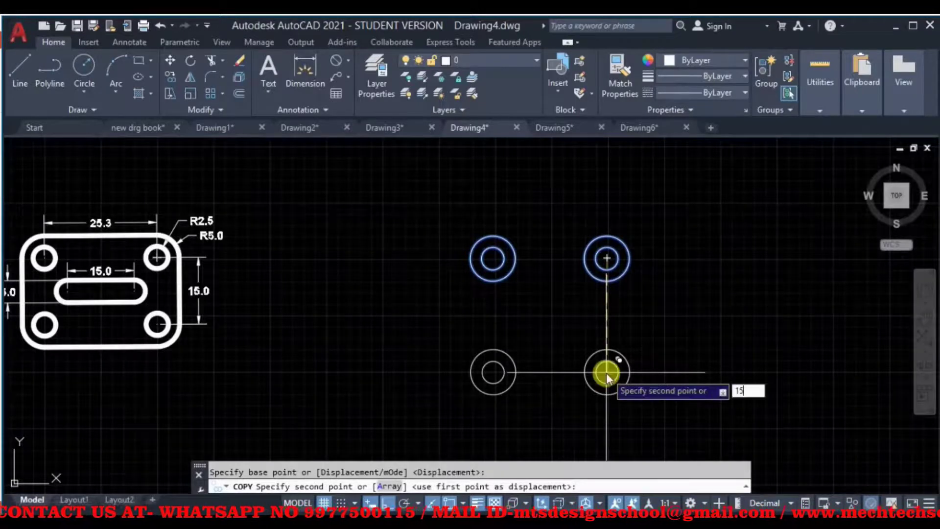
key("Return")
key("Escape")
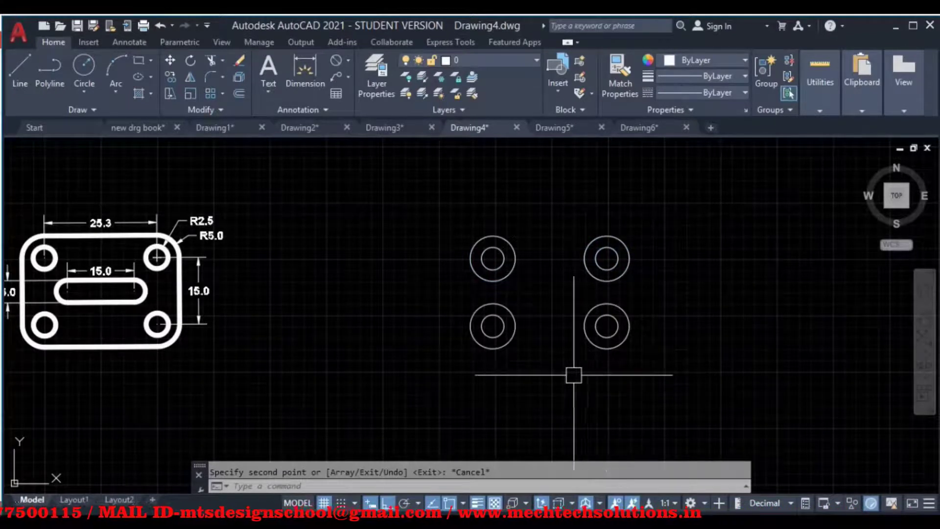
left_click(19, 68)
scroll(542, 220, "up", 2)
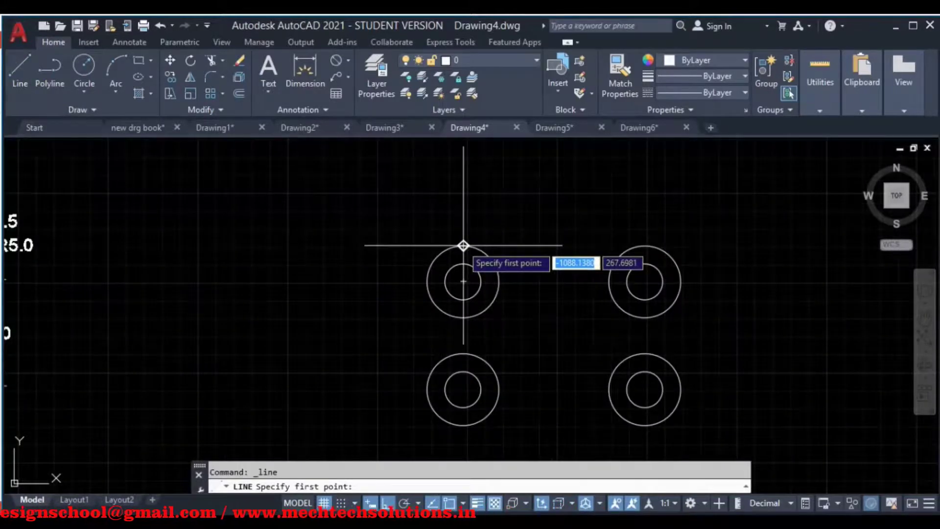
Review the Object Snap modes via OS, then start a new LINE
key("Escape")
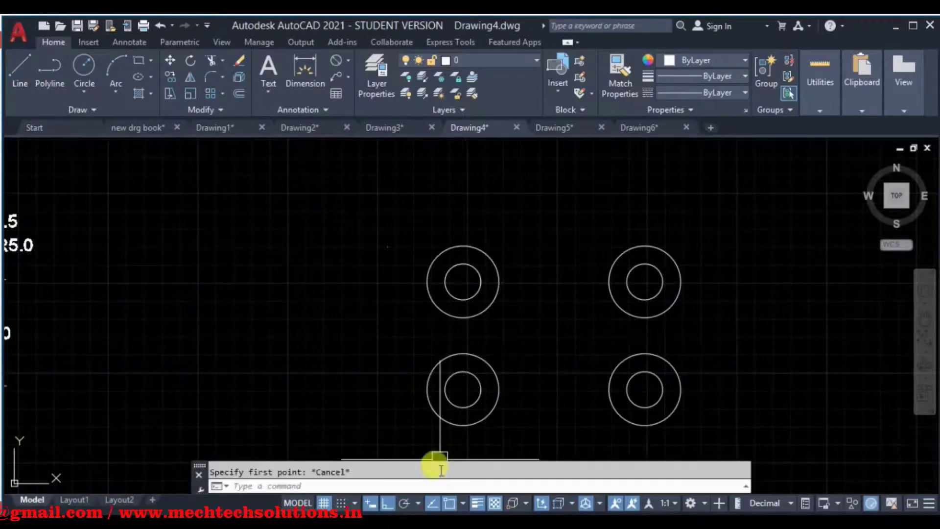
type("o")
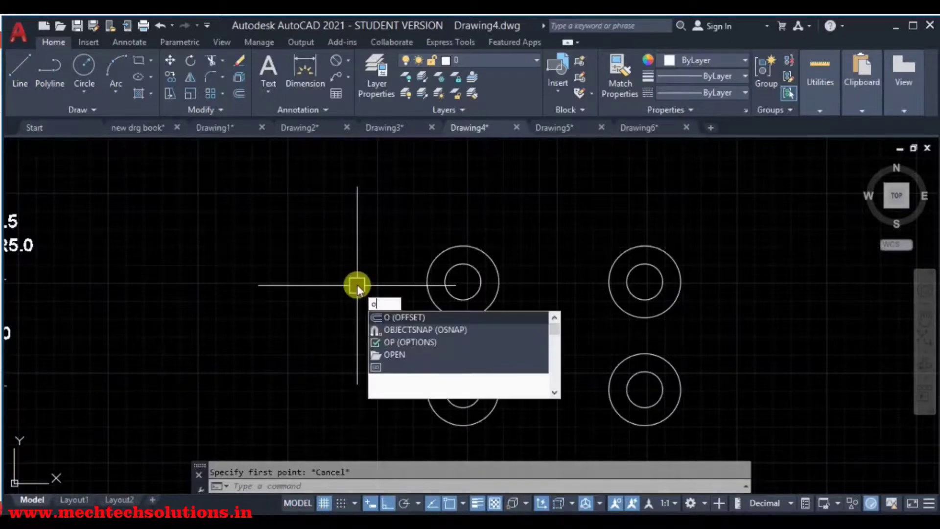
type("s")
key("Return")
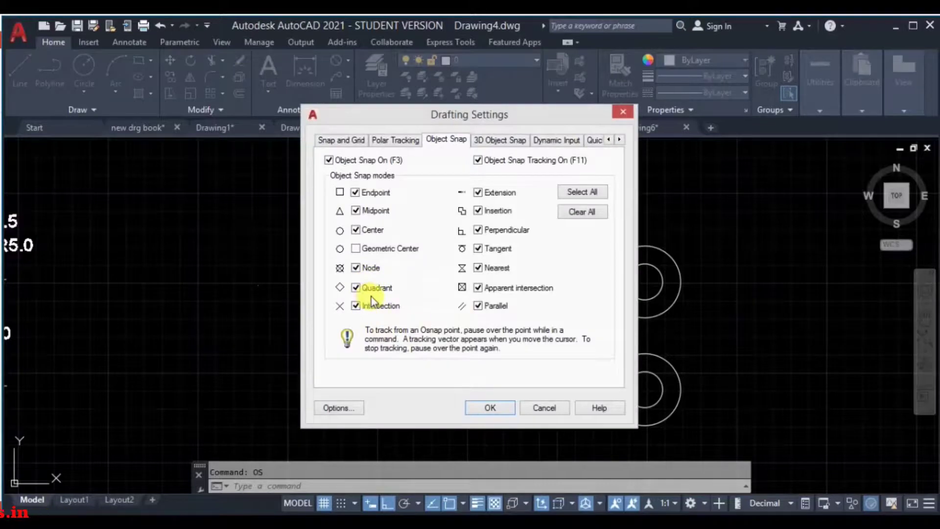
left_click(487, 409)
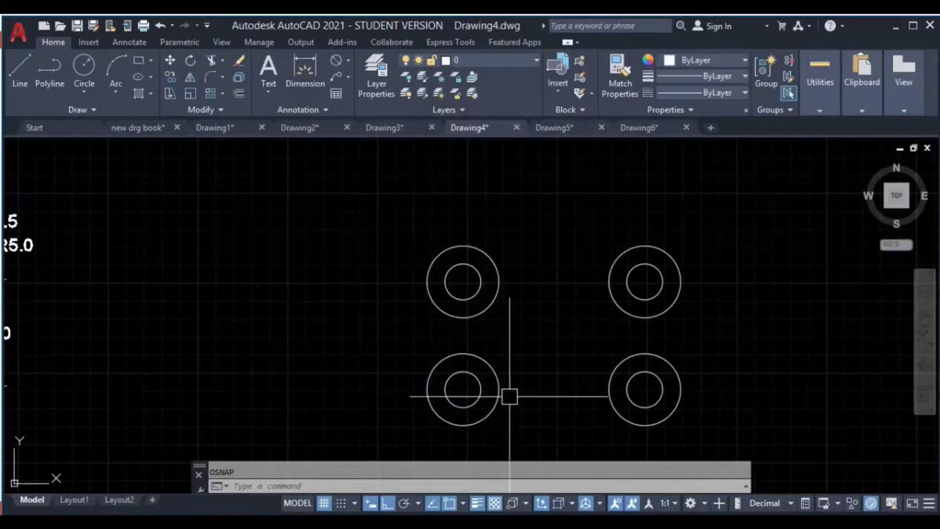
middle_click_drag(510, 395, 504, 358)
type("l")
key("Return")
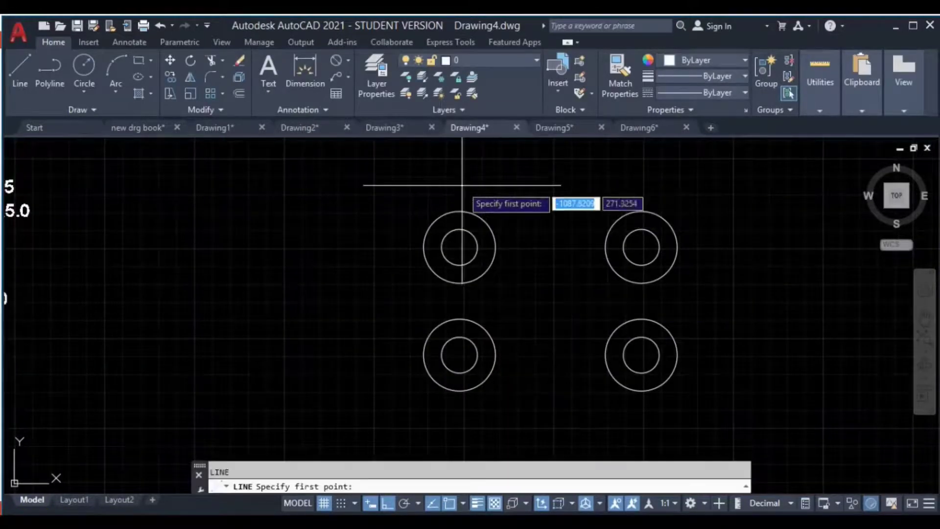
Draw the top and right outline edges between the outer circles' quadrants
left_click(14, 82)
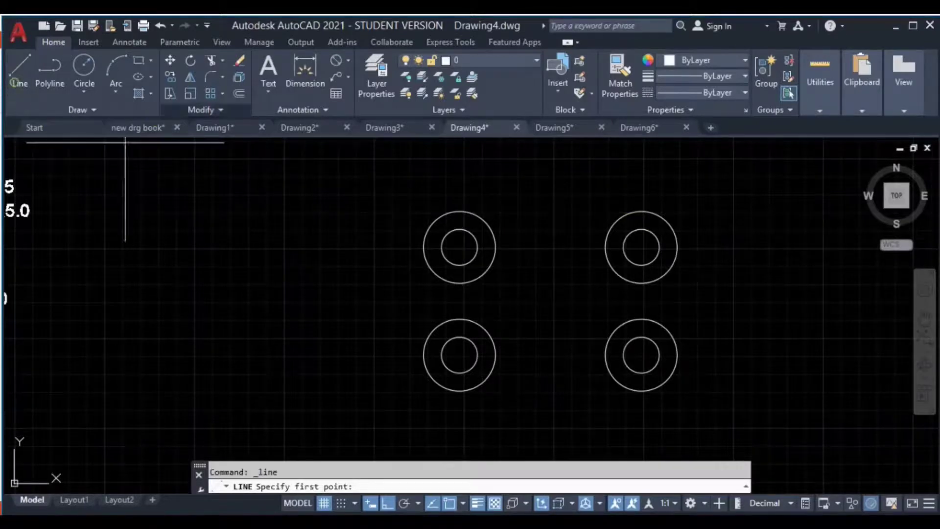
key("Escape")
key("Return")
left_click(460, 212)
left_click(640, 211)
key("Return")
key("Return")
left_click(677, 248)
left_click(679, 353)
key("Return")
Draw the bottom and left outline edges between the outer circles
key("Return")
left_click(640, 390)
left_click(460, 390)
key("Return")
key("Return")
left_click(423, 353)
left_click(423, 247)
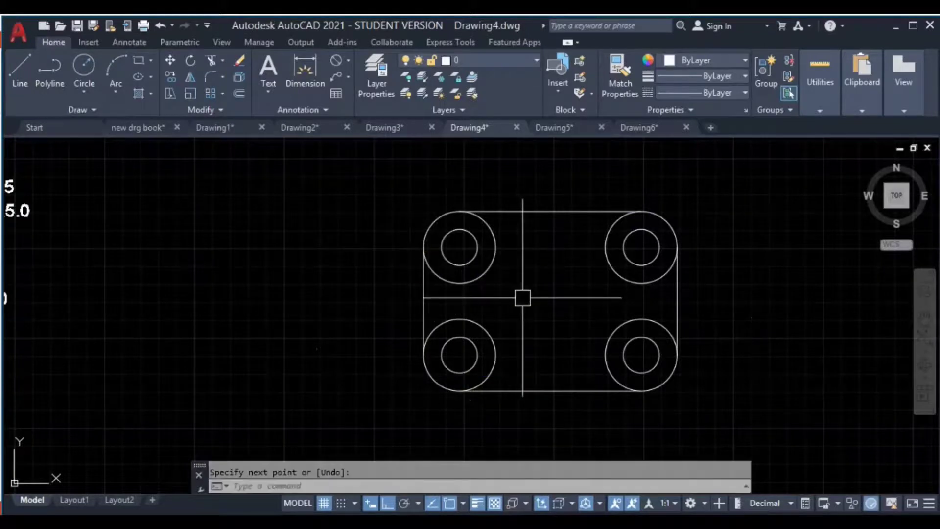
type("TR")
Trim the inner arcs of the four outer circles into rounded corners
key("Return")
left_click(485, 273)
left_click(488, 332)
left_click(610, 262)
left_click(613, 324)
scroll(571, 328, "down", 2)
scroll(571, 329, "down", 2)
key("Escape")
scroll(349, 307, "up", 2)
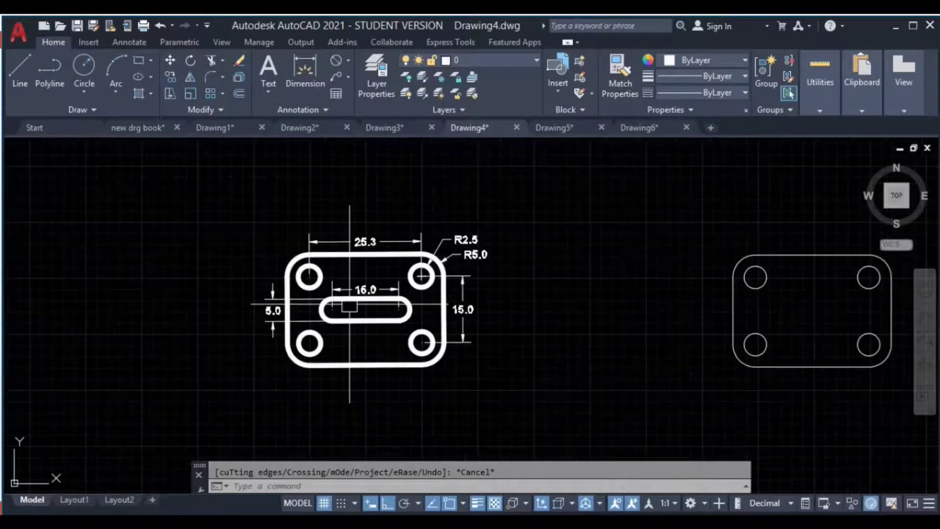
scroll(379, 309, "up", 3)
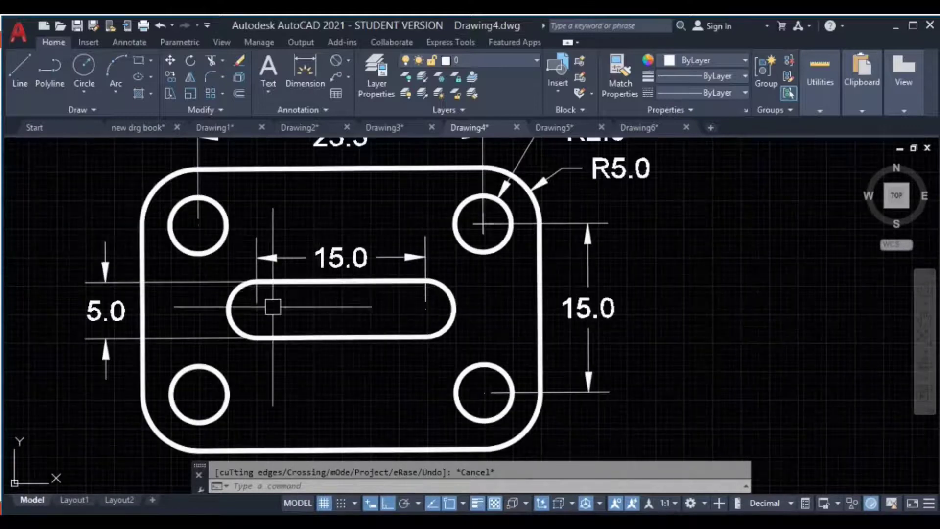
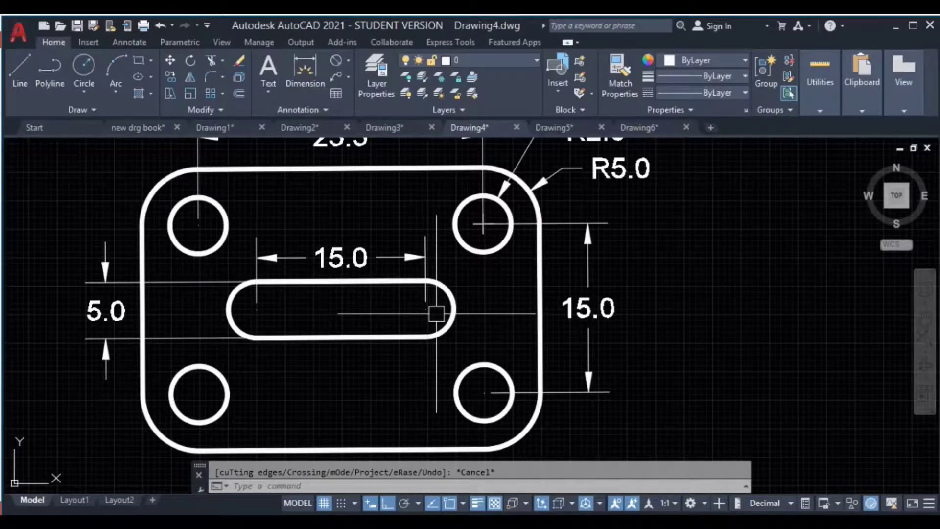
Draw a vertical centre line from the plate's top-edge midpoint to its bottom-edge midpoint
scroll(538, 316, "down", 2)
scroll(607, 306, "down", 2)
scroll(509, 274, "up", 1)
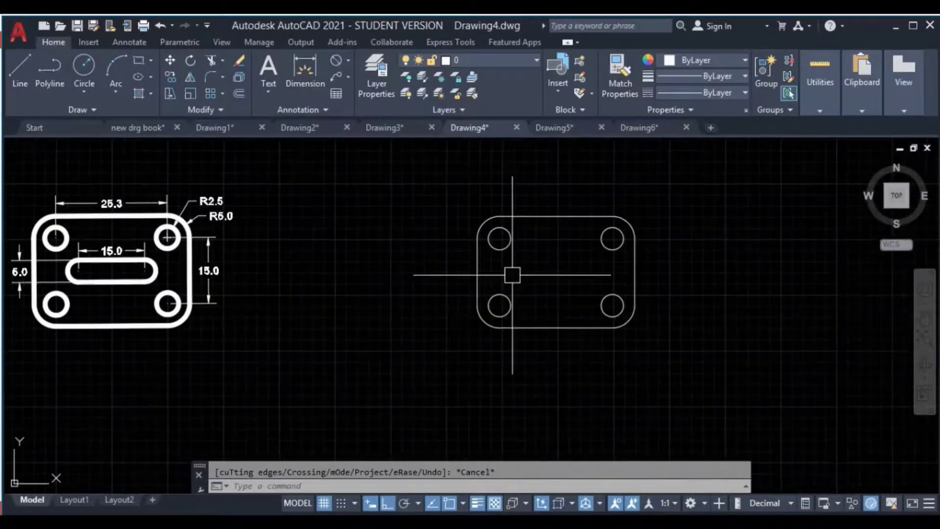
scroll(520, 270, "up", 2)
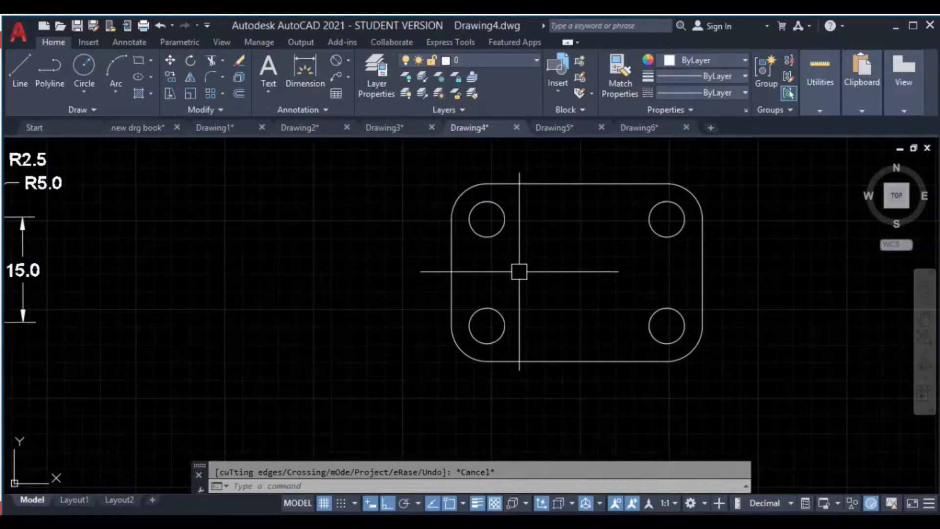
key("Return")
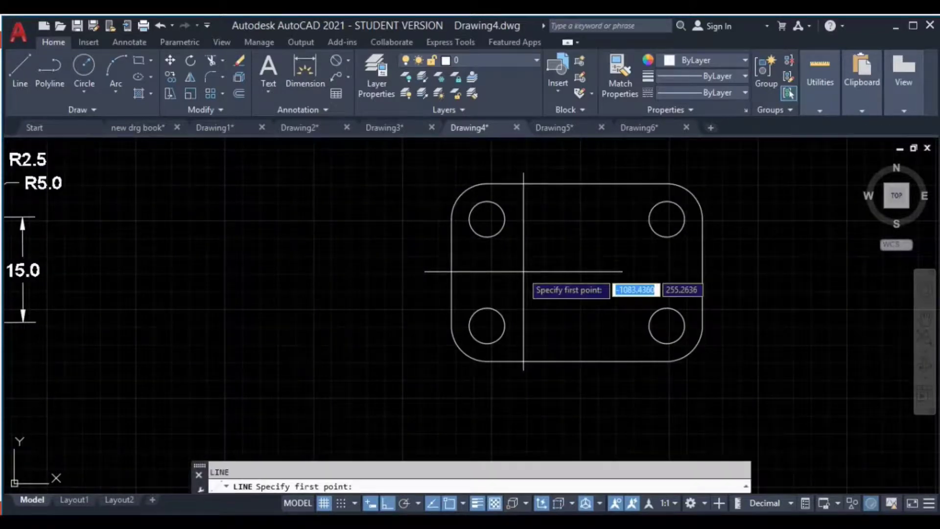
left_click(578, 183)
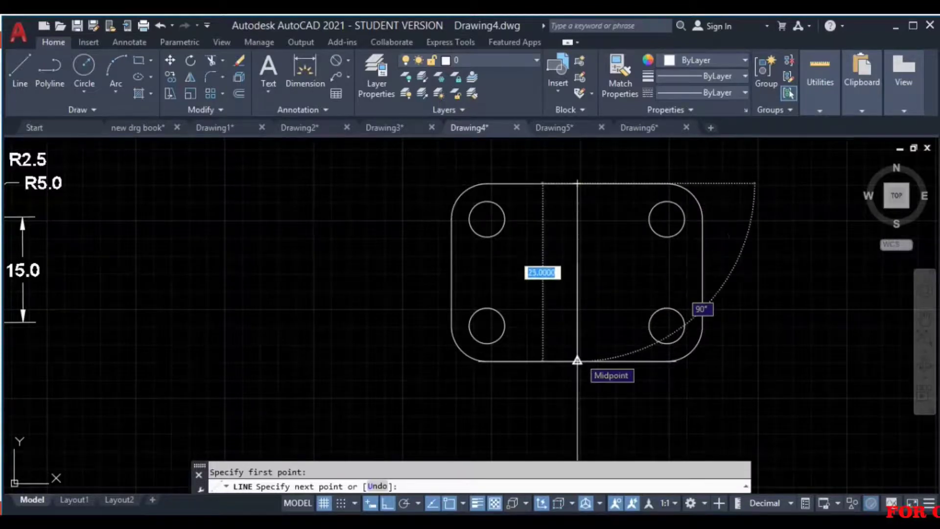
left_click(578, 361)
key("Escape")
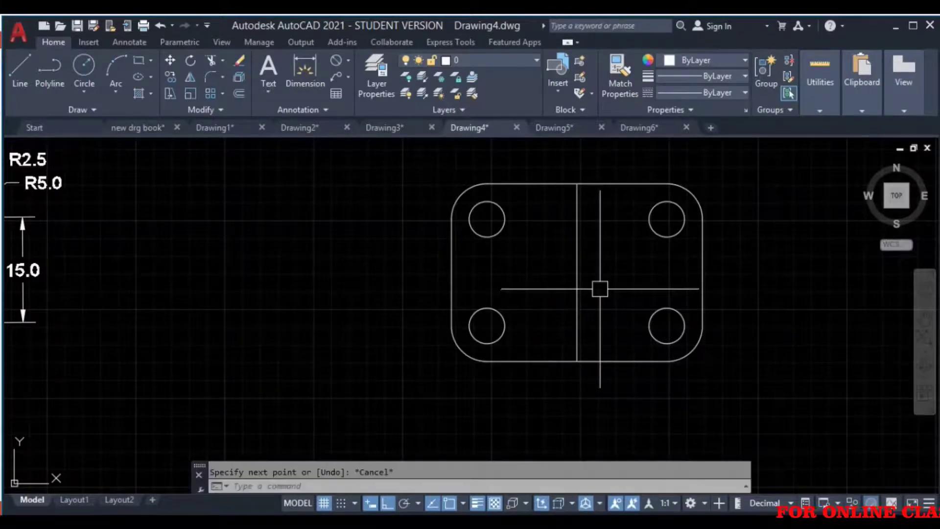
Draw a 7.5-unit horizontal guide line leftward from the centre line's midpoint, redoing an over-long attempt
key("space")
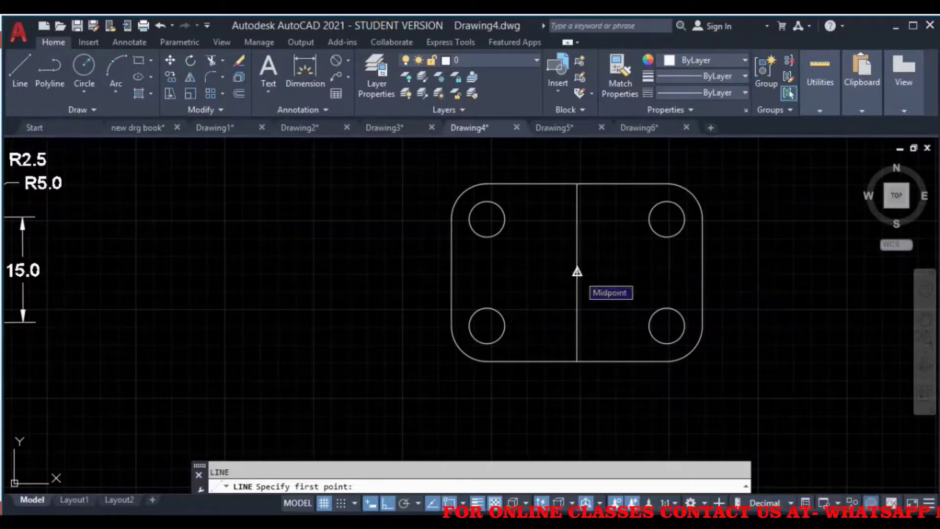
left_click(577, 272)
type("75")
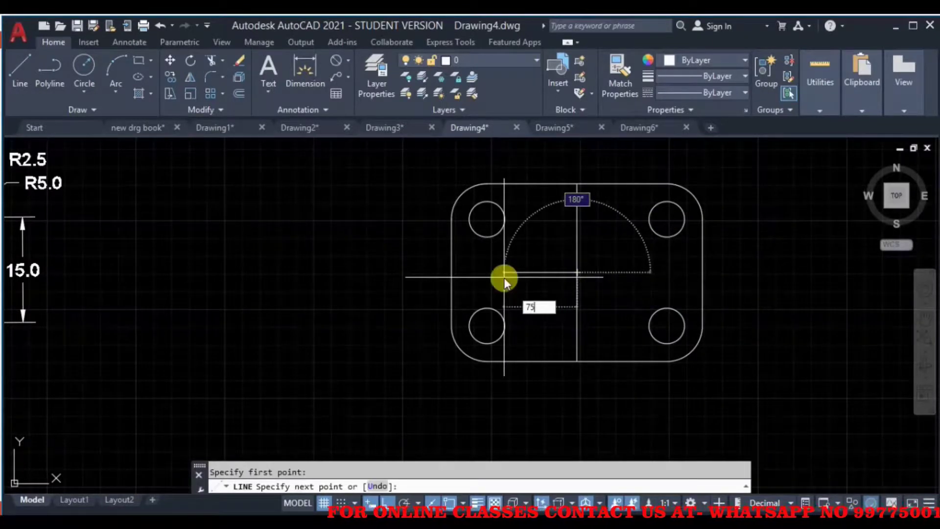
key("Return")
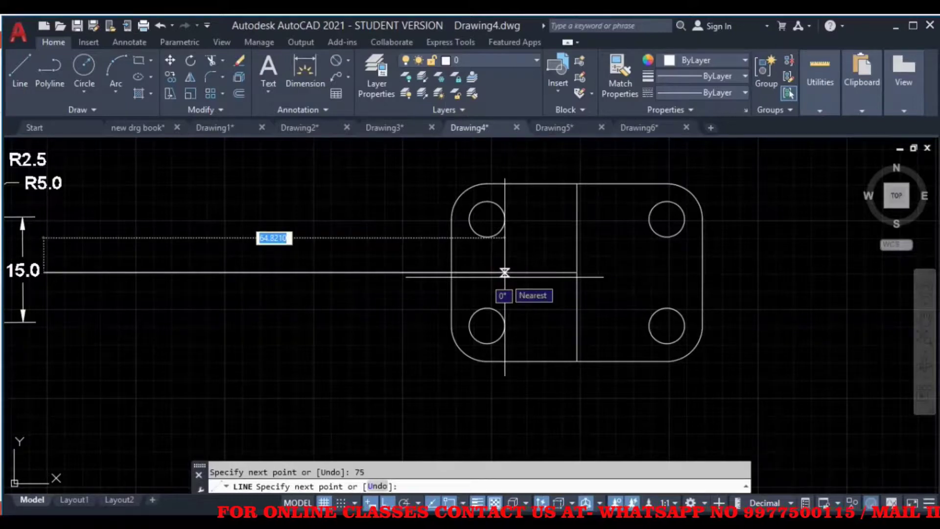
key("ctrl+z")
type("7.5")
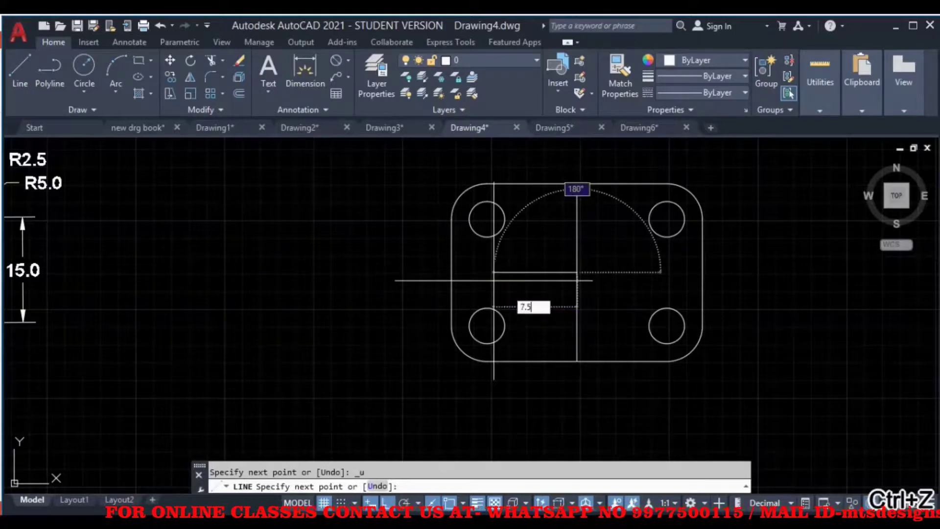
key("Return")
key("Return")
key("Return")
Draw a matching 7.5-unit guide line rightward from the centre point
left_click(575, 273)
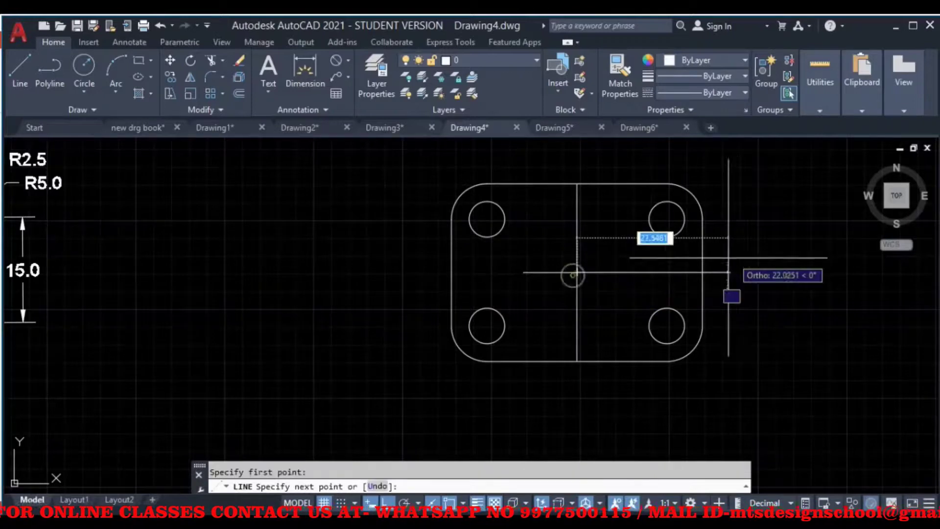
type("7.5")
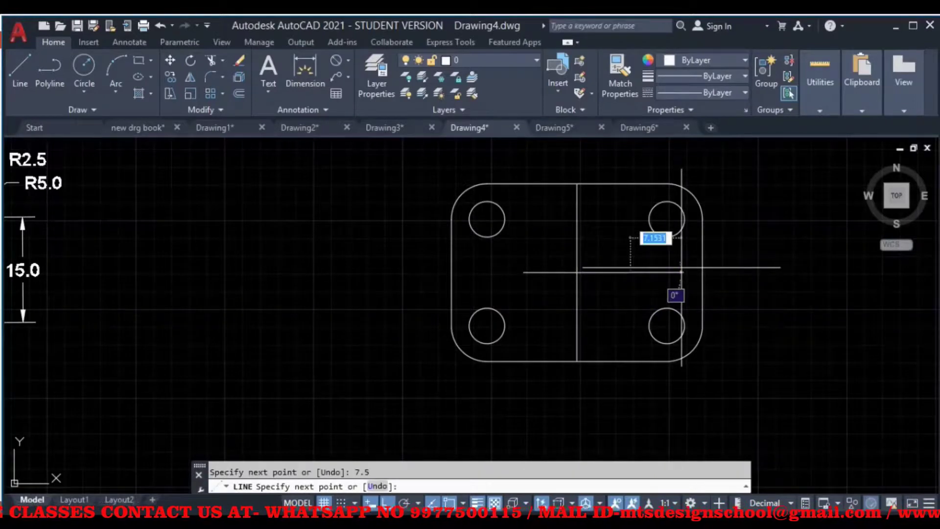
key("Return")
middle_click_drag(486, 304, 568, 307)
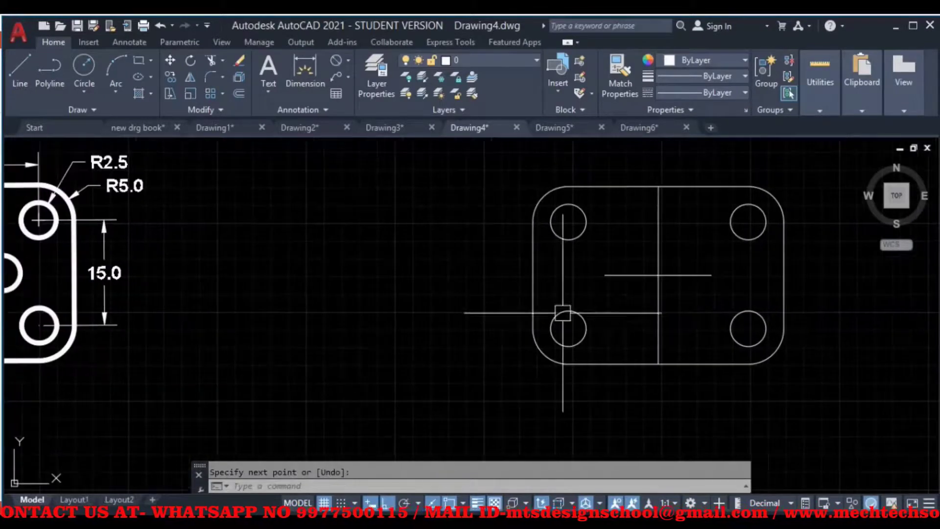
type("c")
key("Return")
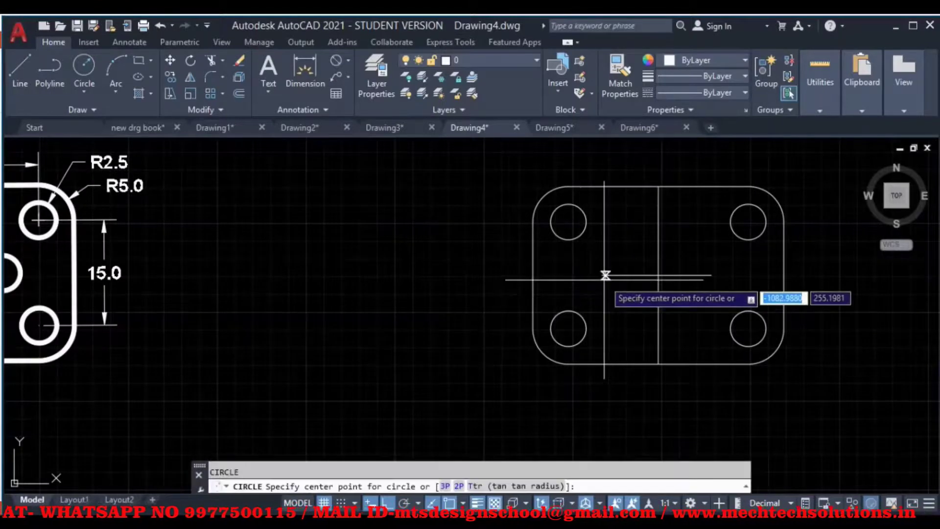
Draw a 5-diameter circle centred on the left guide line's end
left_click(606, 274)
type("d")
key("Return")
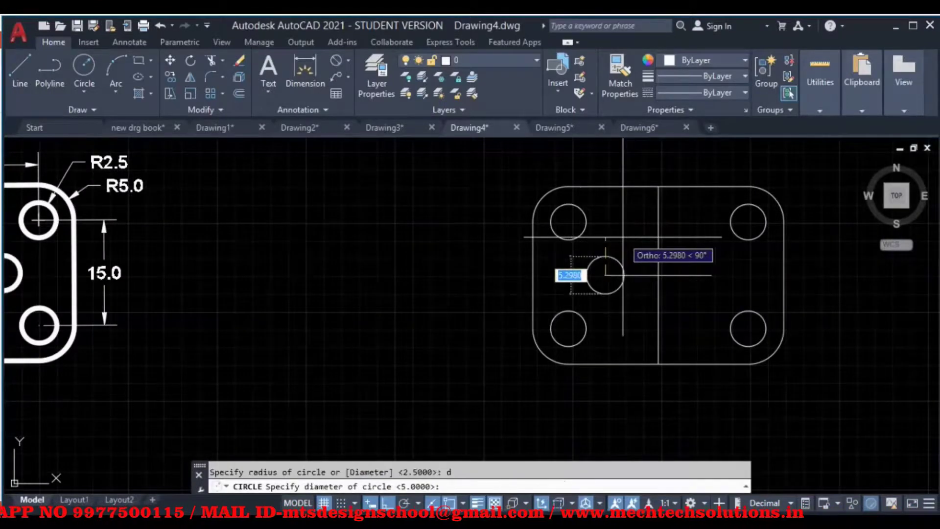
type("5")
key("Return")
scroll(632, 273, "up", 2)
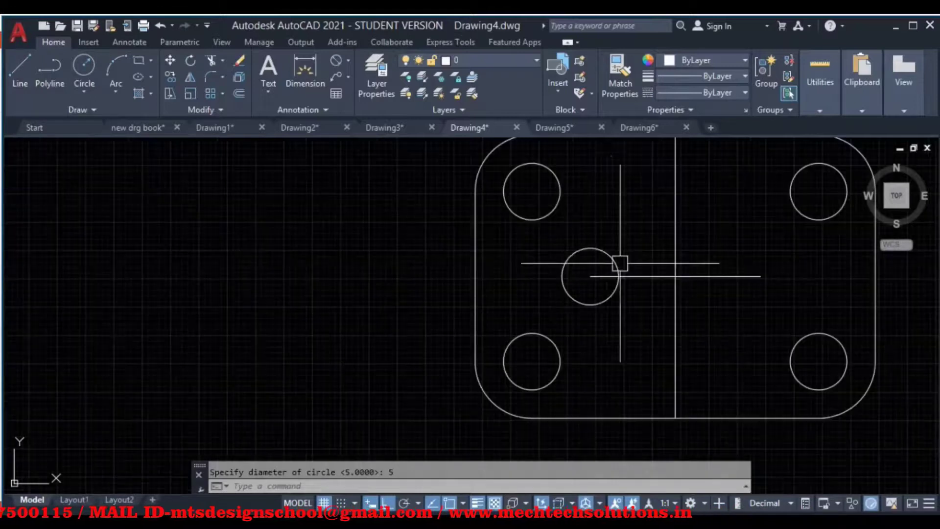
left_click(609, 253)
middle_click_drag(609, 253, 533, 237)
Copy the circle to the right guide end and erase both construction lines
type("o")
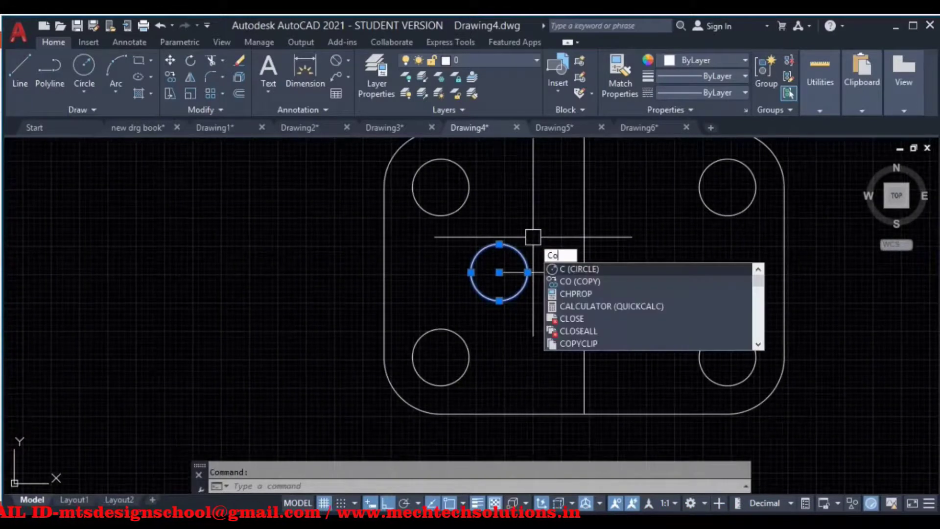
key("Return")
left_click(499, 272)
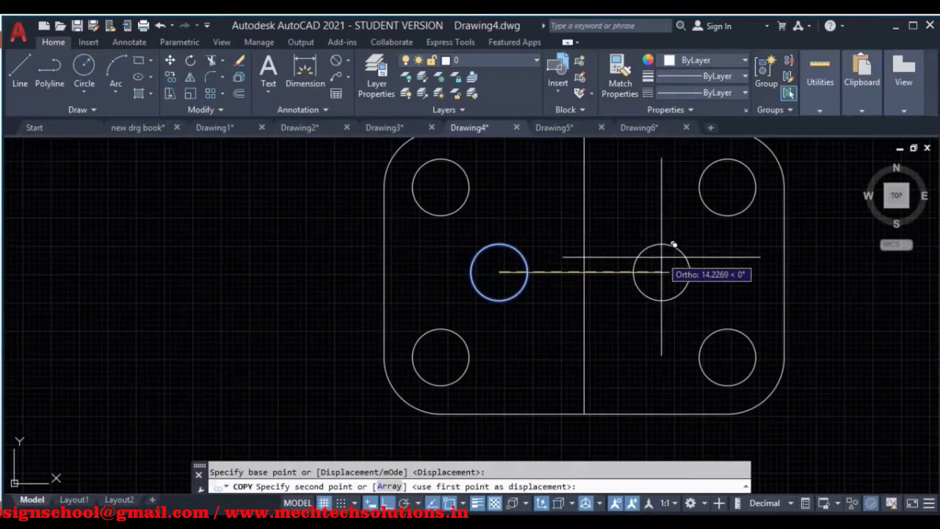
left_click(669, 272)
key("Return")
left_click(602, 272)
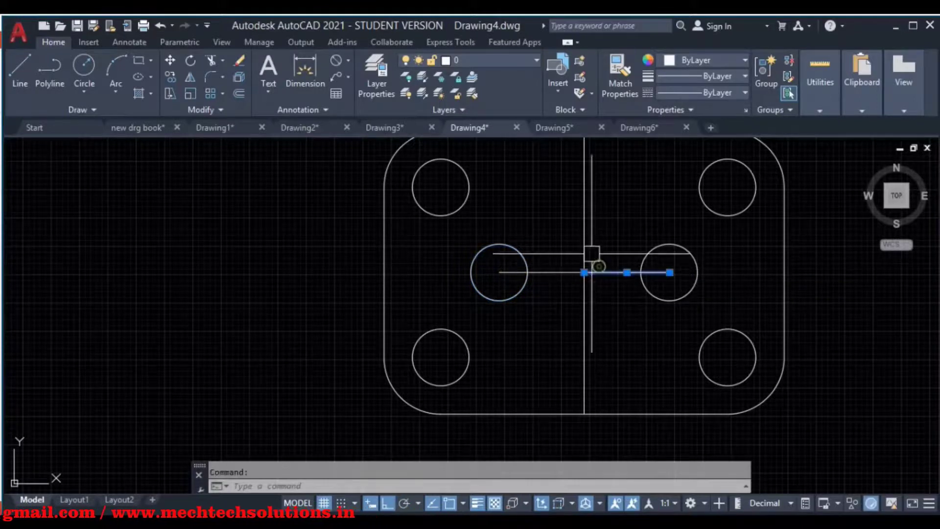
left_click(589, 245)
key("Delete")
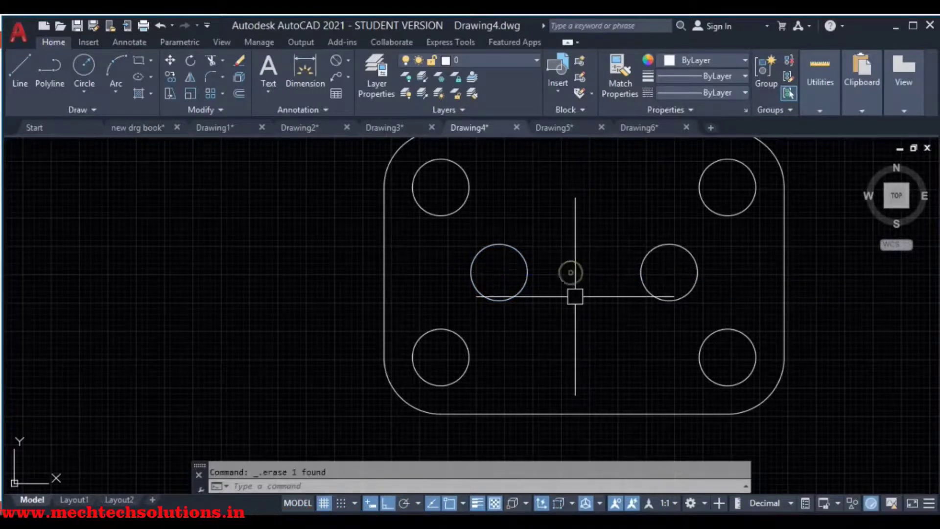
Join the two circles with top and bottom tangent lines
key("l")
key("Return")
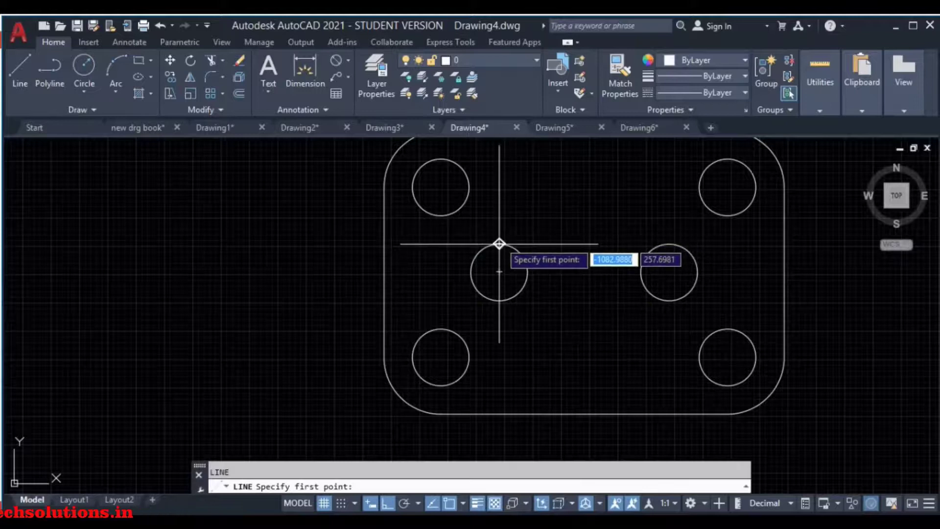
left_click(499, 243)
left_click(669, 244)
key("Return")
key("Return")
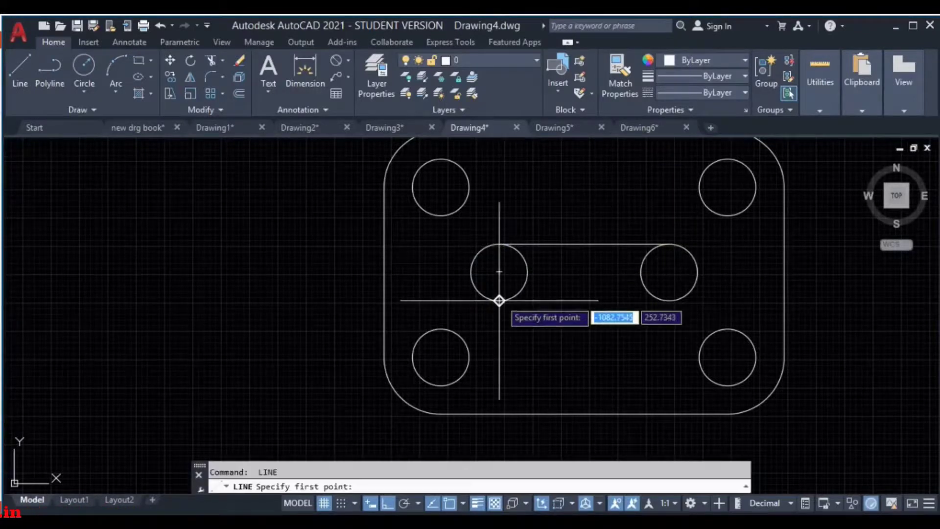
left_click(499, 300)
left_click(669, 300)
key("Escape")
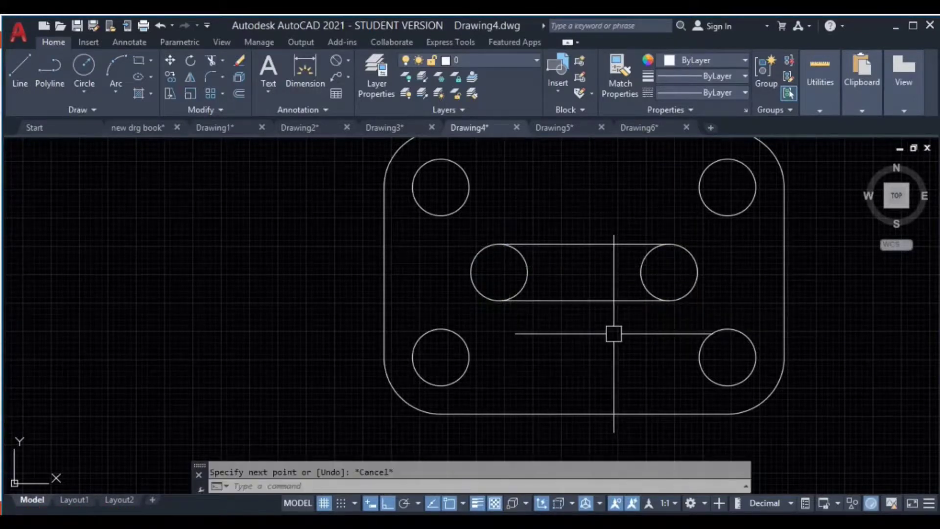
type("tr")
Trim away the inner arcs of both circles to finish the slot
key("Return")
left_click(641, 272)
left_click(528, 273)
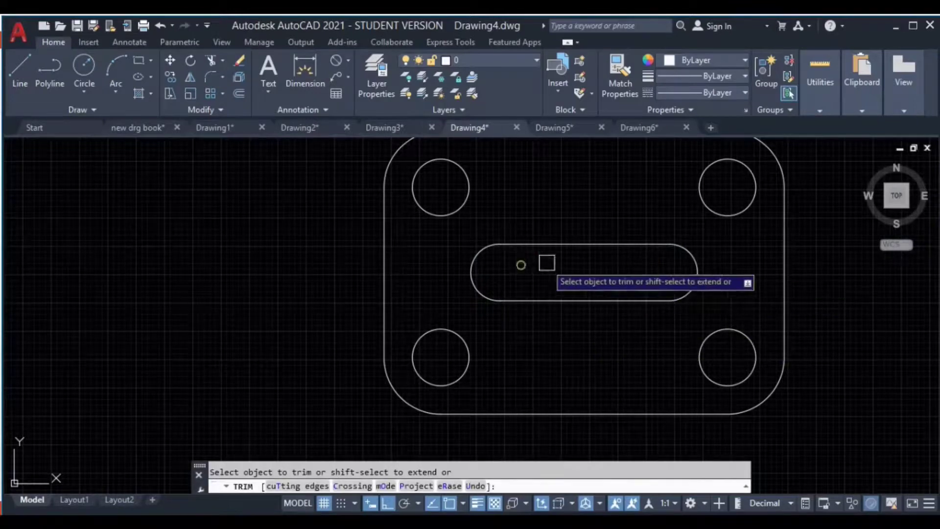
key("Escape")
scroll(668, 315, "down", 5)
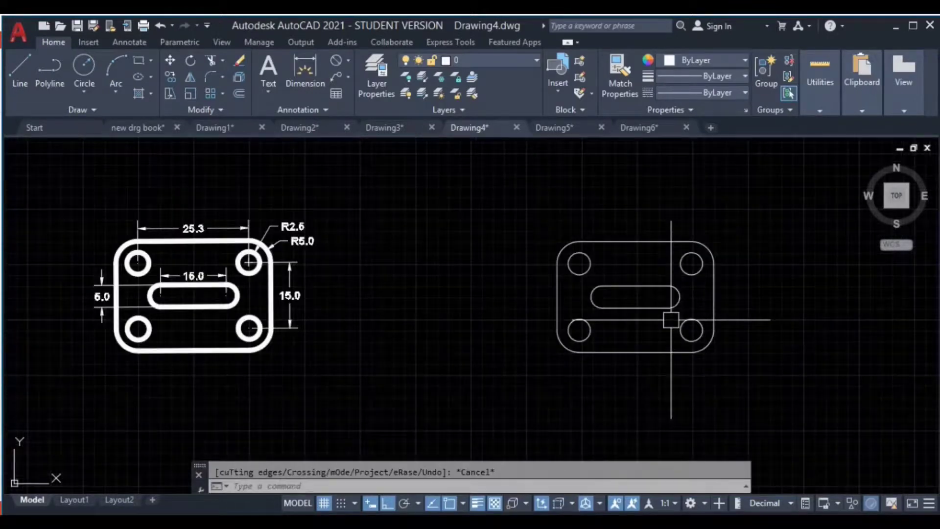
middle_click_drag(668, 315, 548, 307)
left_click(665, 210)
left_click(411, 390)
key("m")
key("Return")
left_click(439, 337)
left_click(293, 337)
key("Escape")
left_click(507, 193)
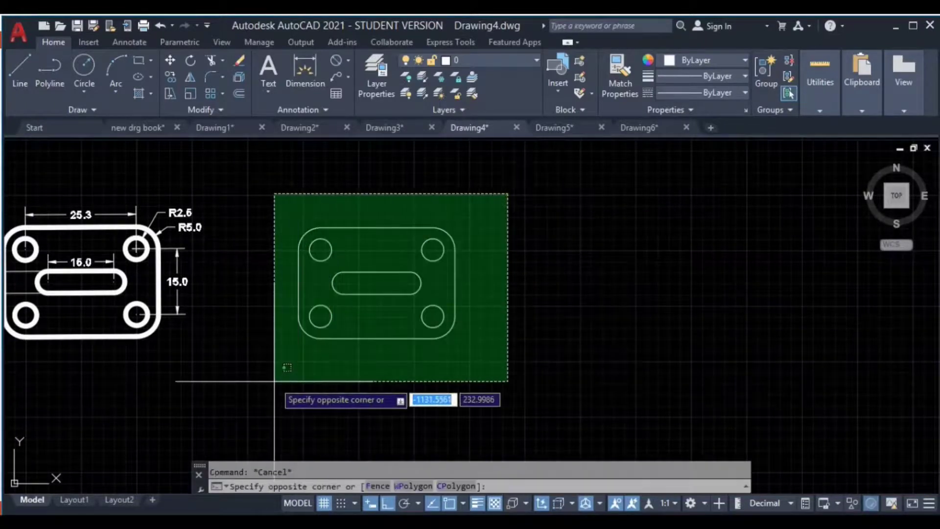
left_click(274, 381)
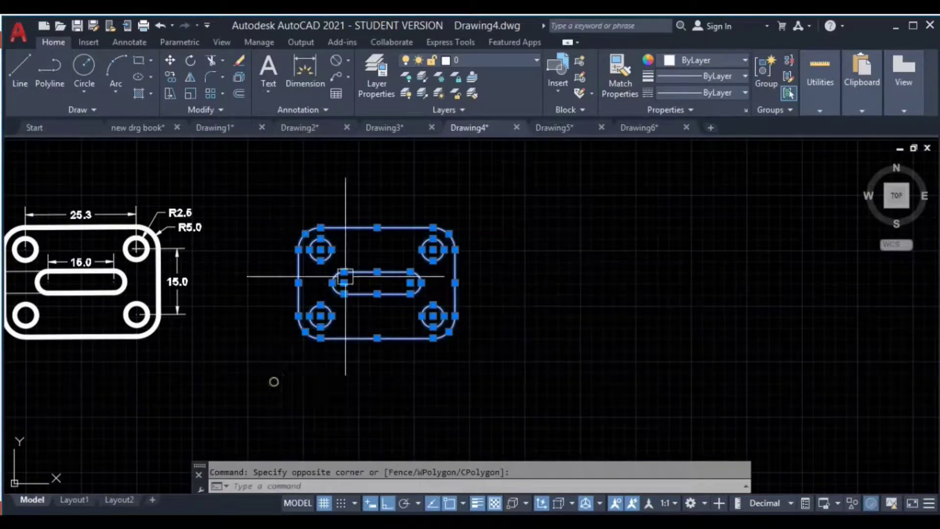
left_click(706, 76)
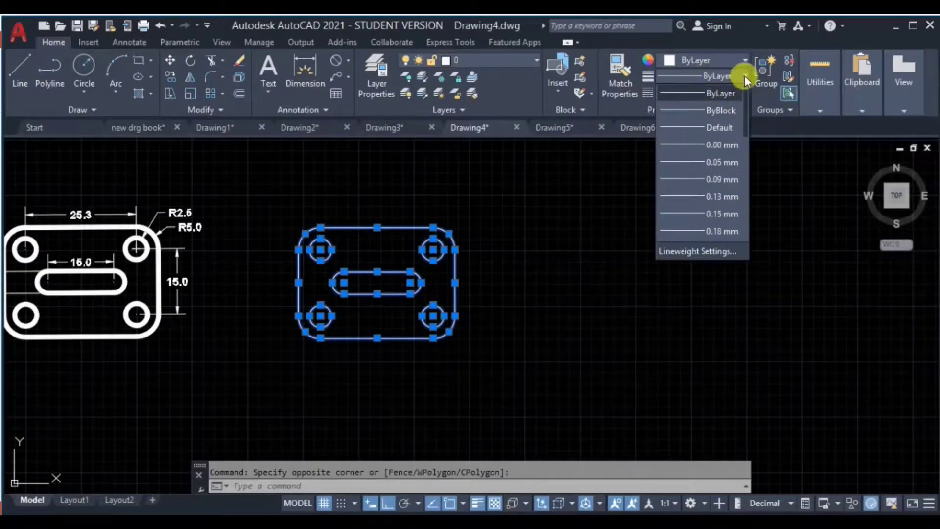
left_click_drag(745, 113, 748, 171)
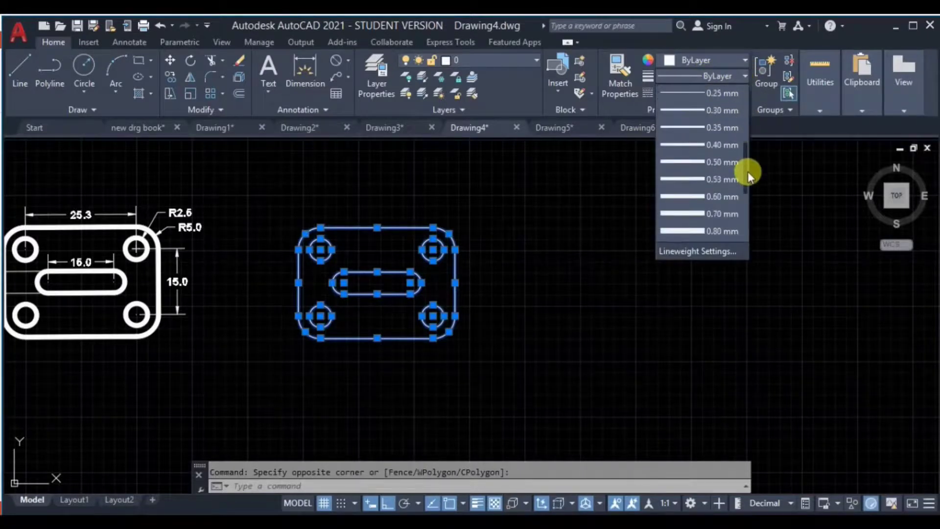
left_click(704, 163)
key("Escape")
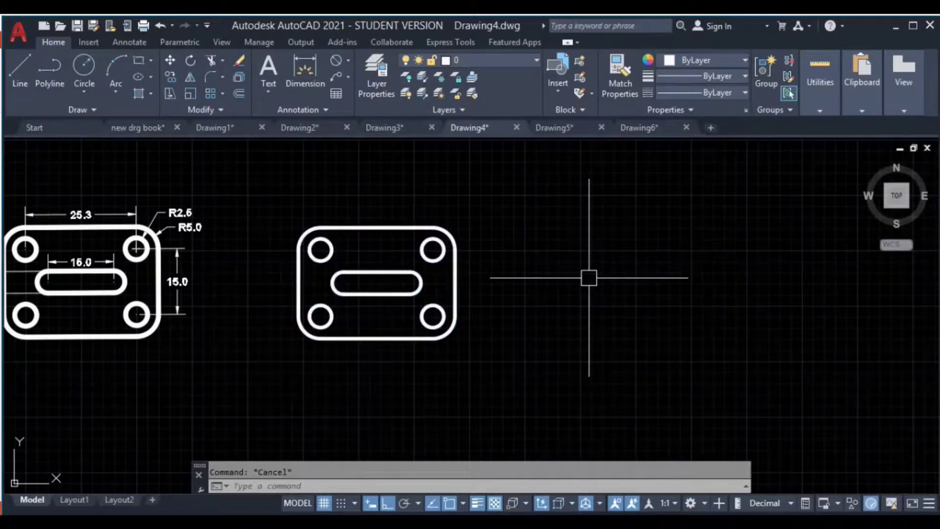
scroll(589, 278, "down", 5)
Switch to Drawing5 and pan to empty space right of the dimensioned table
middle_click_drag(663, 348, 436, 348)
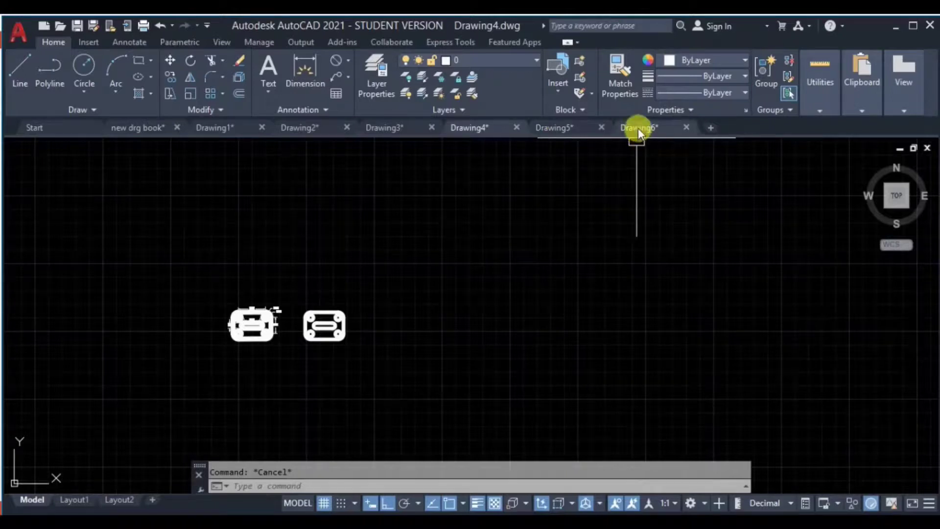
left_click(558, 126)
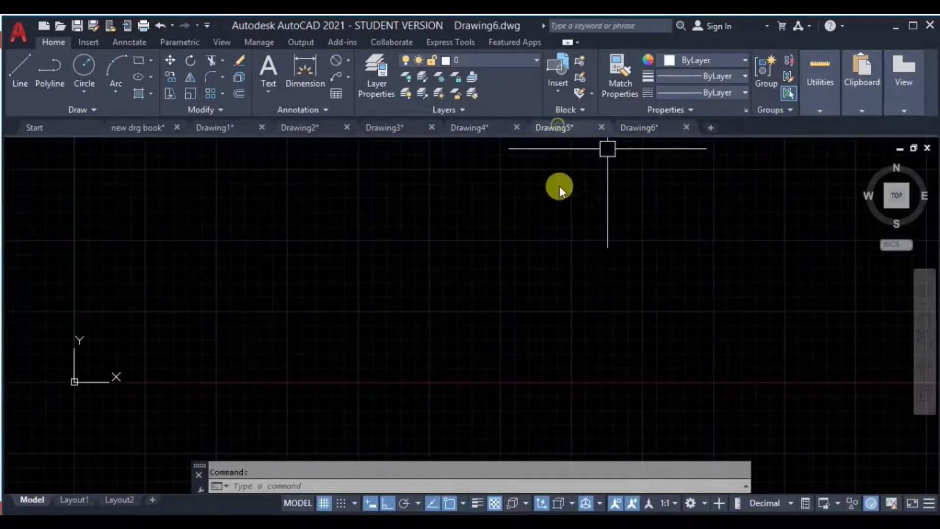
scroll(426, 311, "up", 2)
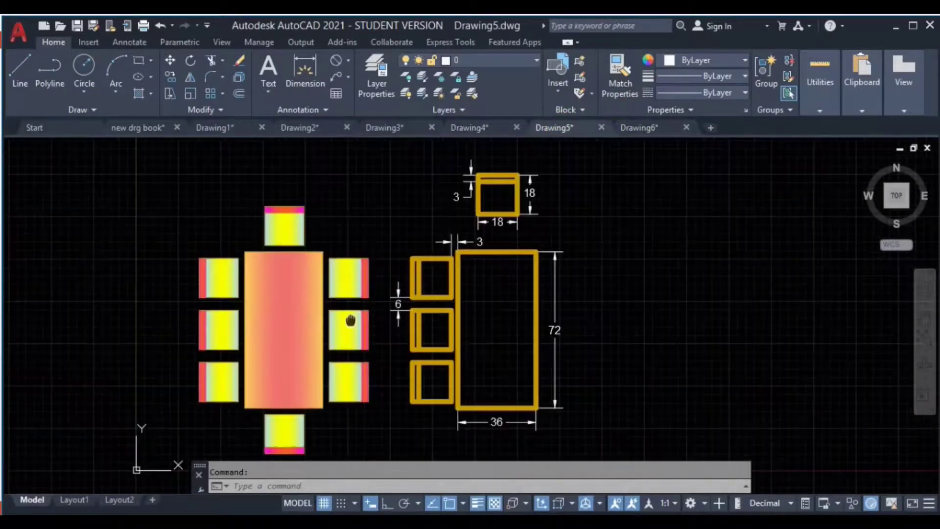
middle_click_drag(351, 320, 425, 302)
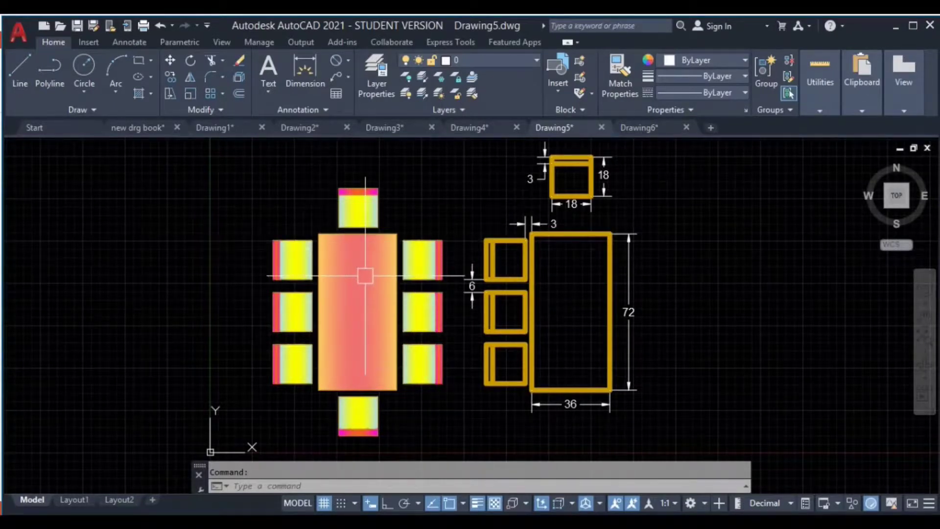
middle_click_drag(621, 297, 575, 314)
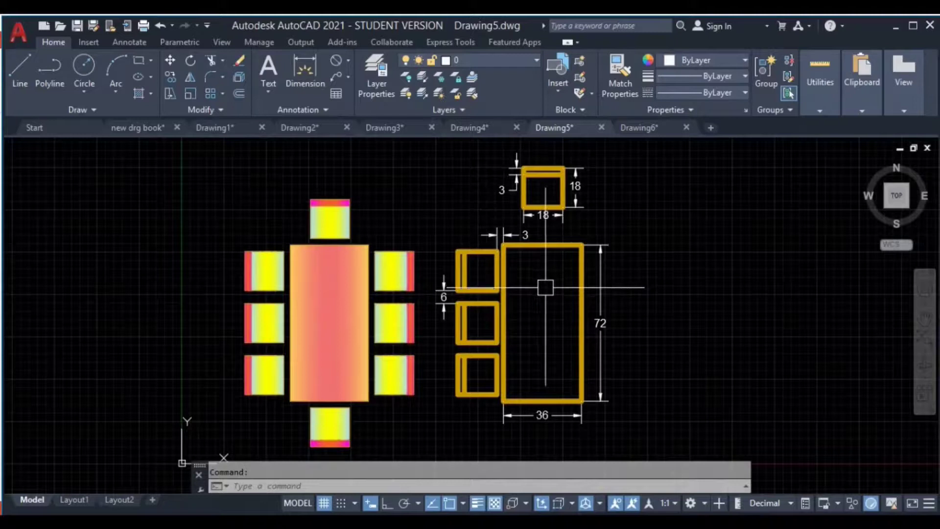
middle_click_drag(586, 294, 563, 308)
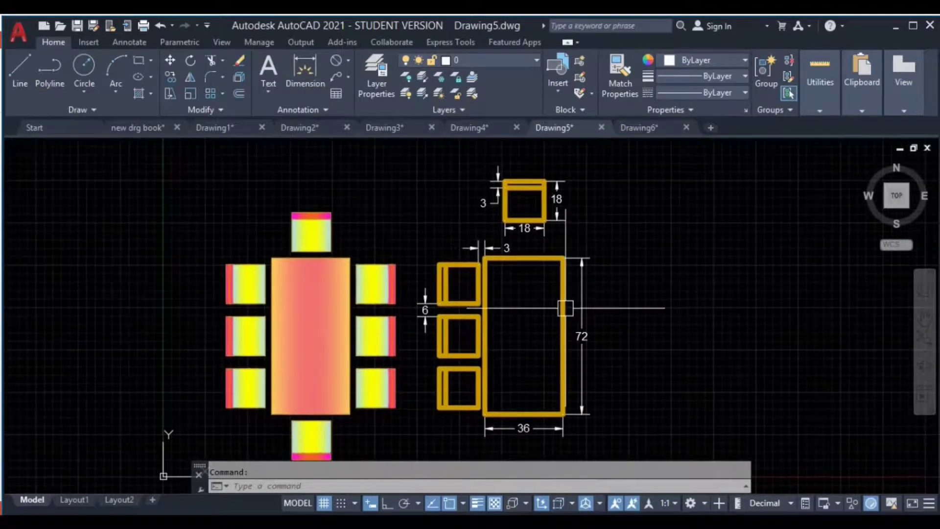
middle_click_drag(511, 275, 432, 253)
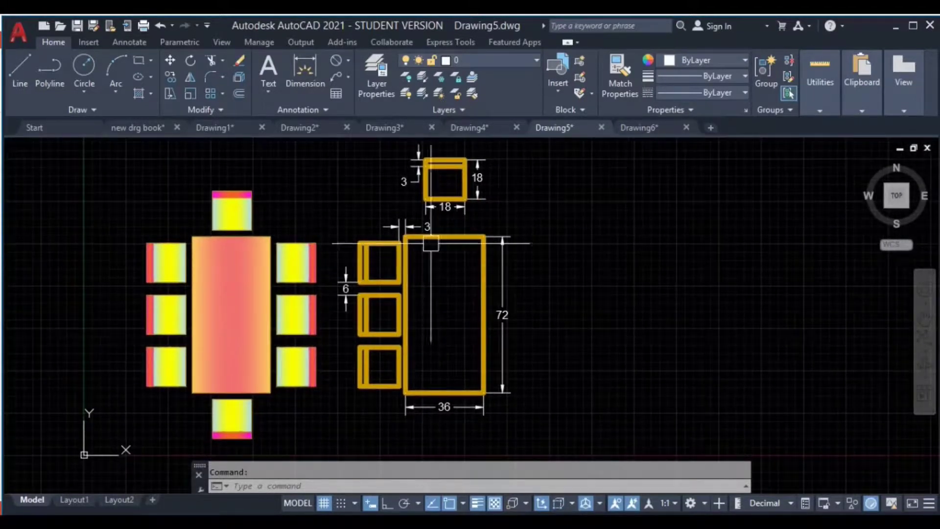
middle_click_drag(588, 380, 549, 359)
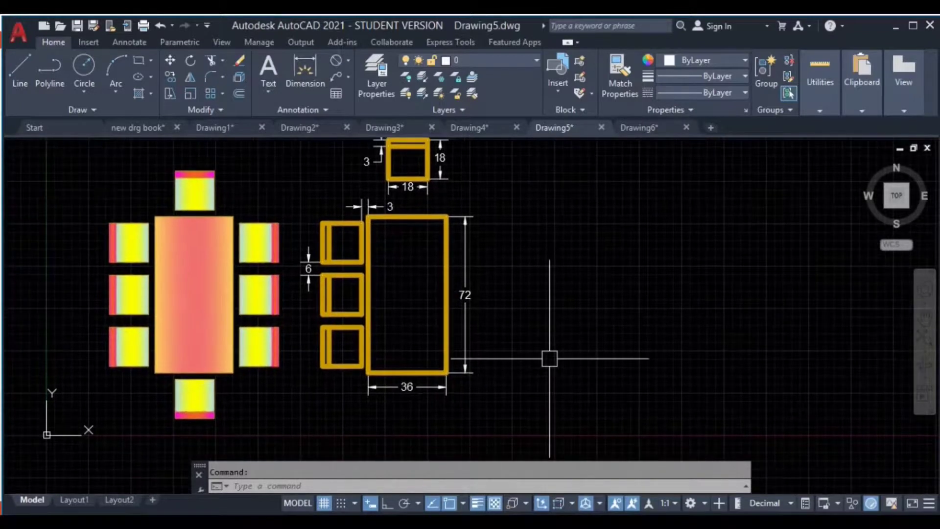
Start a rectangle with its first corner in that empty space
type("r ")
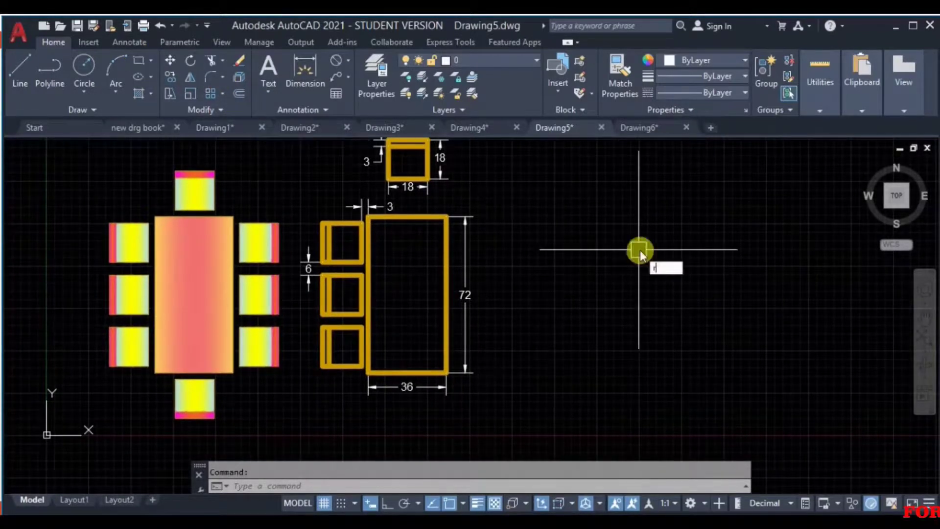
type("c")
key("Return")
left_click(631, 388)
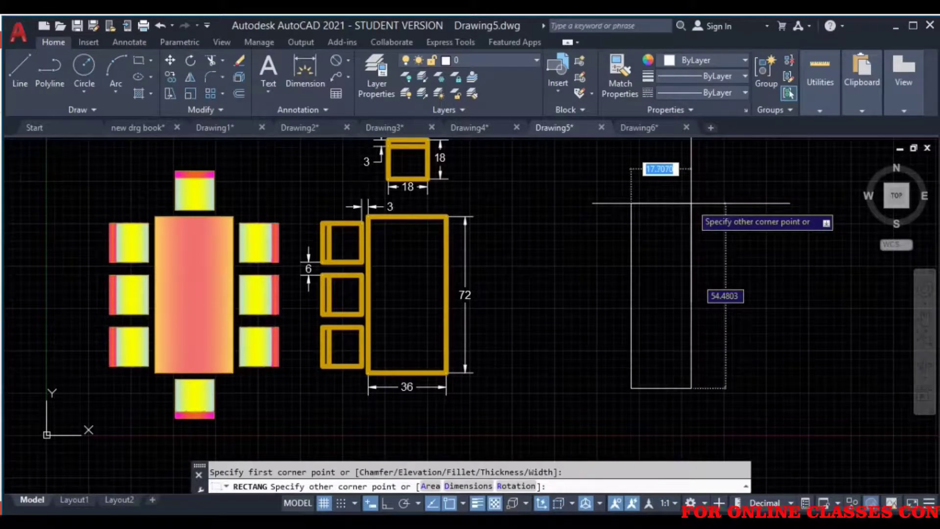
Complete the 36 by 72 table rectangle and move it further right
key("Tab")
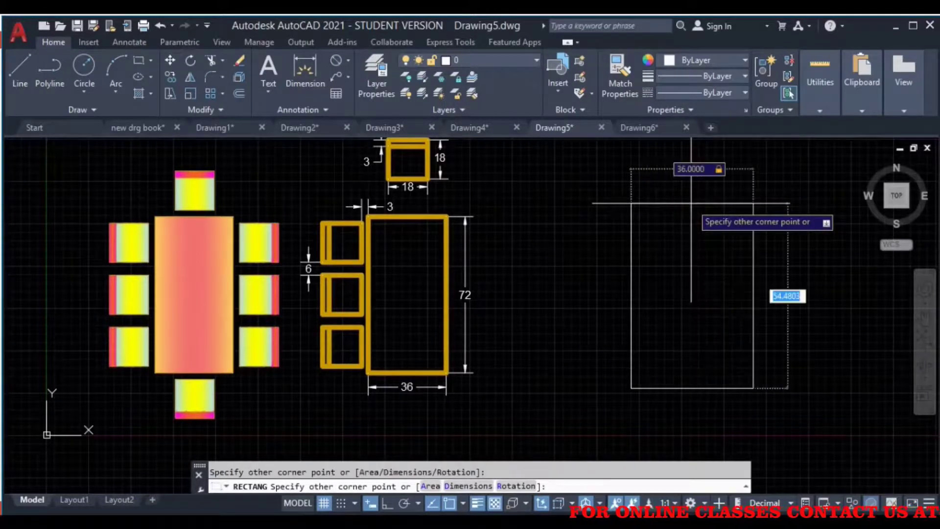
type("72")
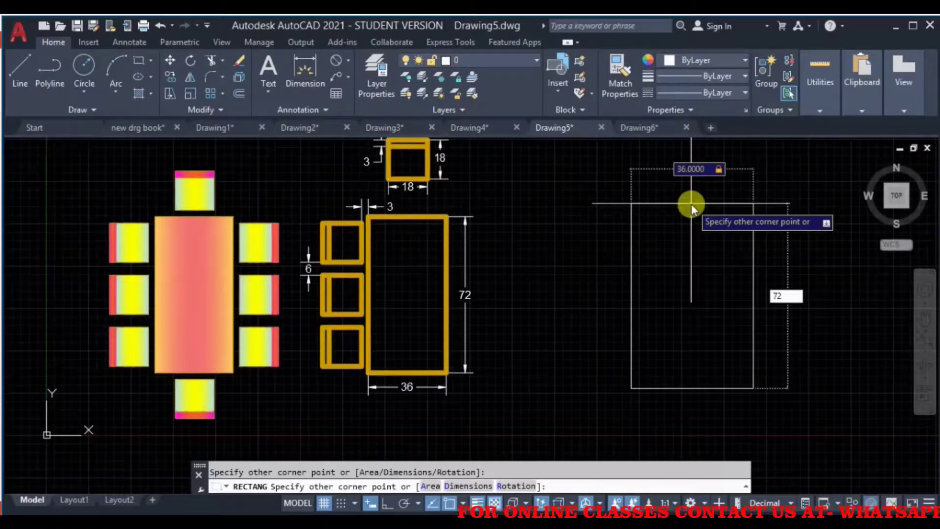
key("Return")
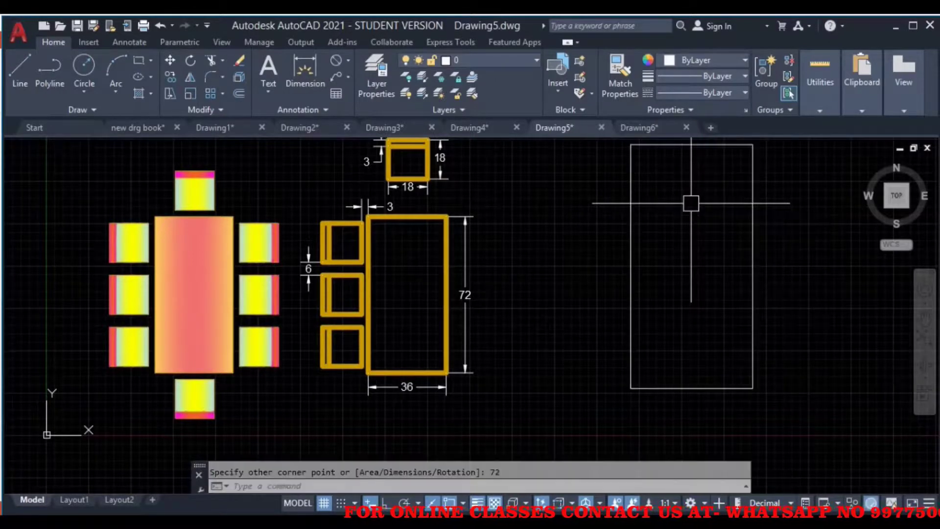
scroll(690, 203, "down", 2)
middle_click_drag(749, 275, 546, 251)
left_click(546, 306)
type("m")
key("space")
left_click(548, 286)
left_click(695, 302)
key("Escape")
Zoom and pan to empty space beside the 18 by 18 chair reference
scroll(380, 181, "up", 3)
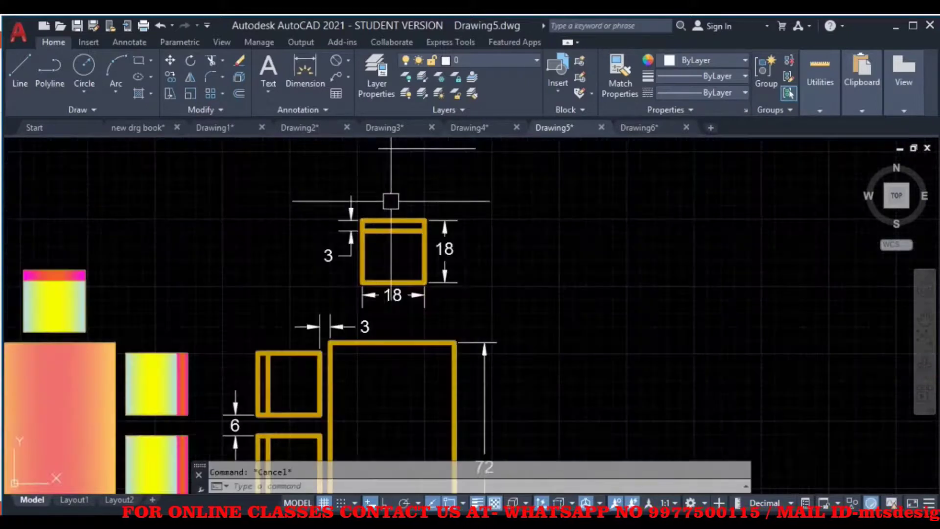
scroll(379, 181, "up", 2)
scroll(485, 274, "down", 5)
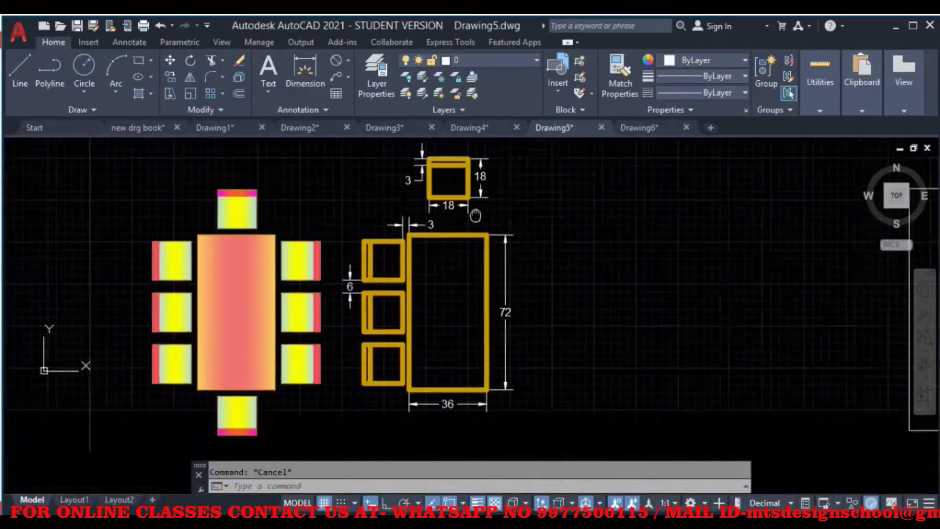
scroll(448, 276, "down", 2)
scroll(378, 210, "up", 1)
scroll(391, 219, "up", 4)
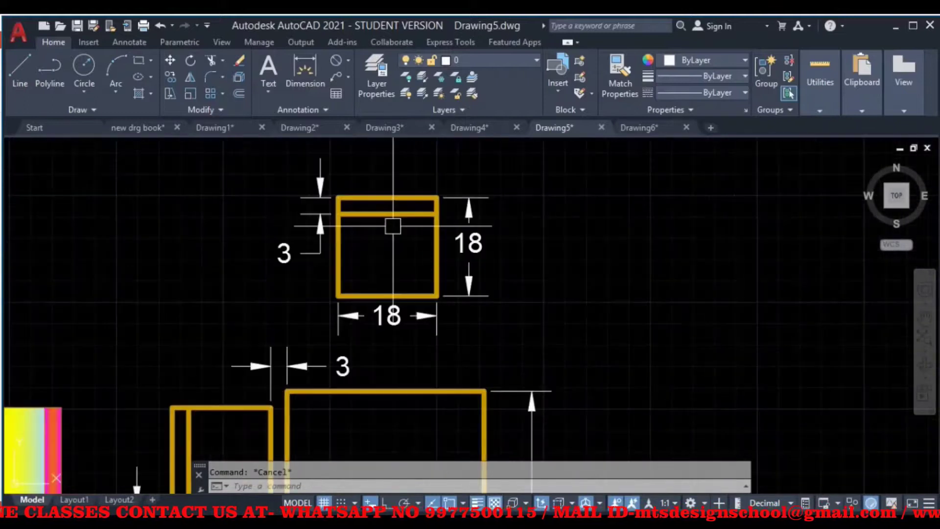
scroll(415, 228, "down", 5)
scroll(381, 198, "up", 5)
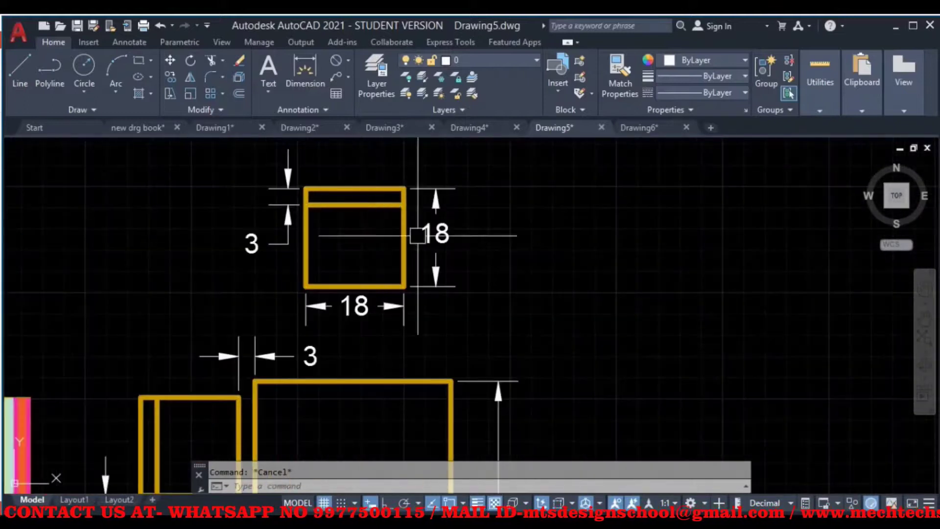
middle_click_drag(688, 274, 570, 312)
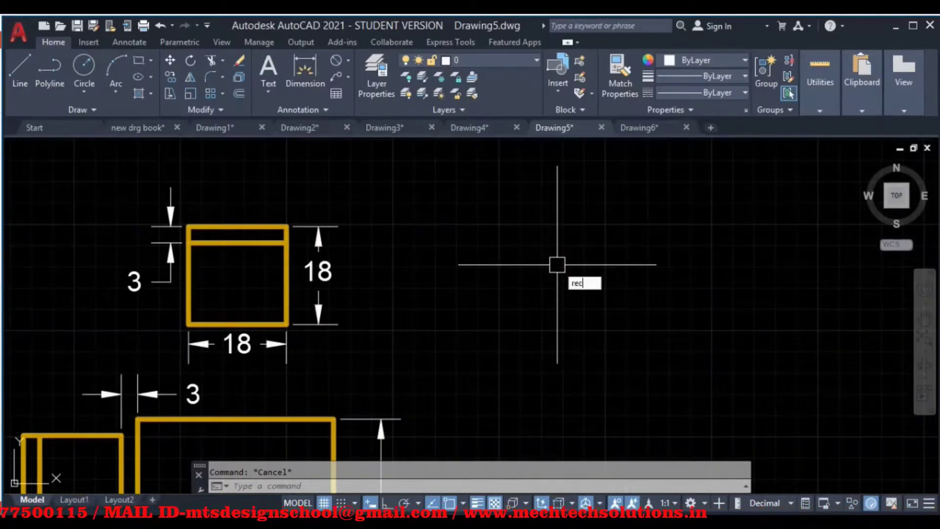
Draw an 18 by 18 chair square
key("Return")
left_click(530, 217)
type("18")
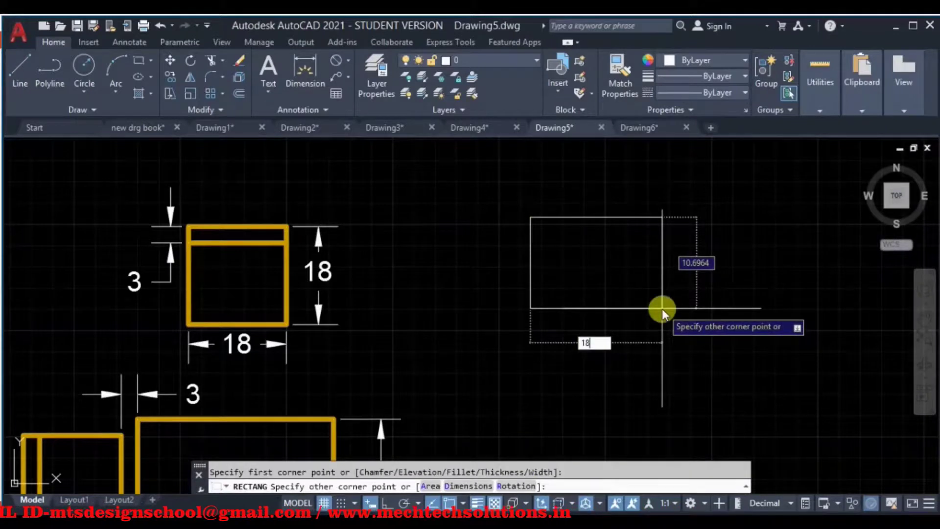
key("Tab")
type("18")
key("Return")
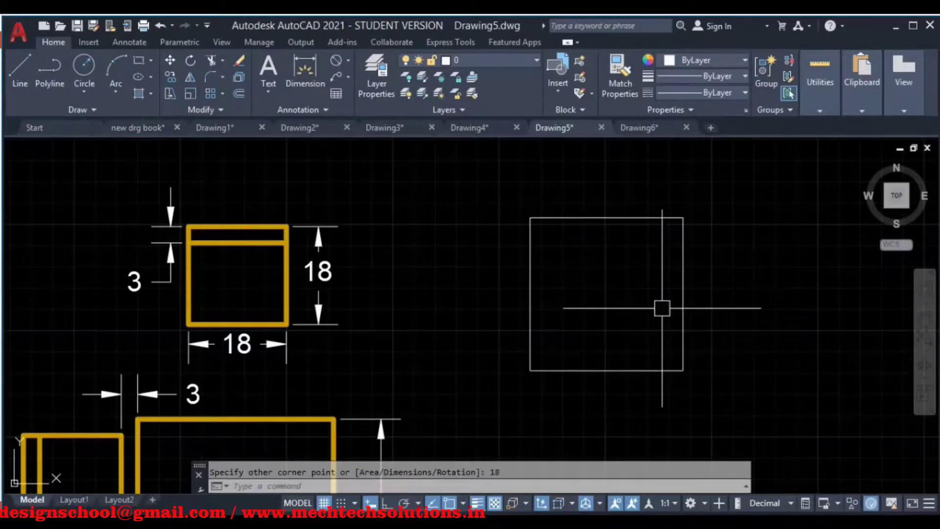
Draw an 18 by 3 backrest strip above the square
middle_click_drag(617, 353, 590, 423)
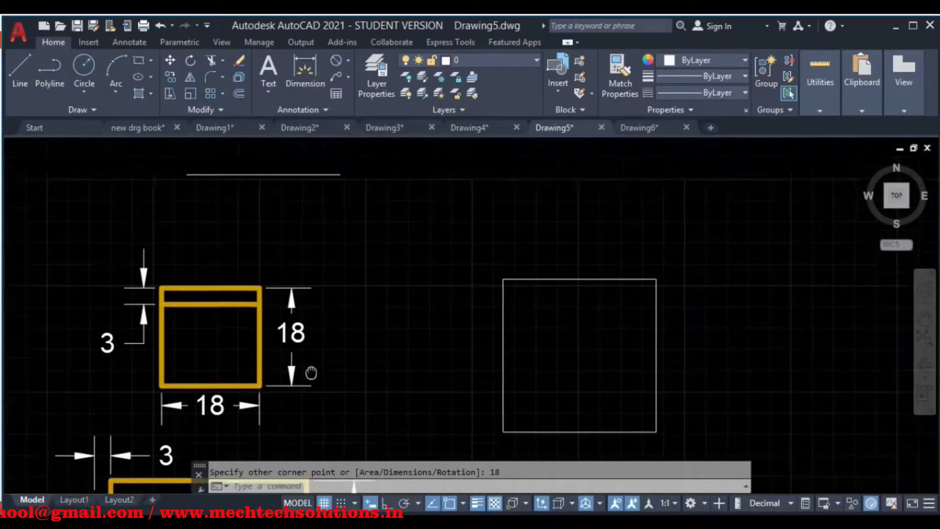
type("rec")
key("Return")
left_click(528, 184)
type("18")
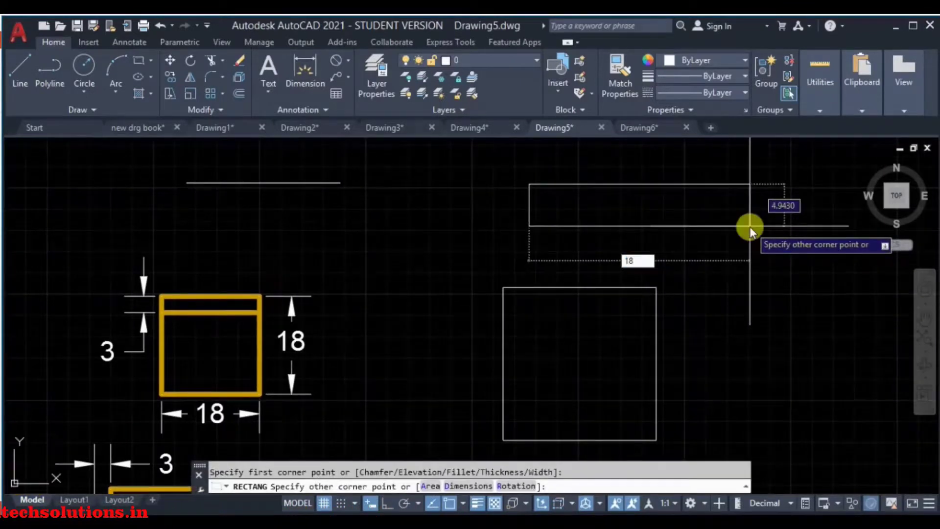
key("Tab")
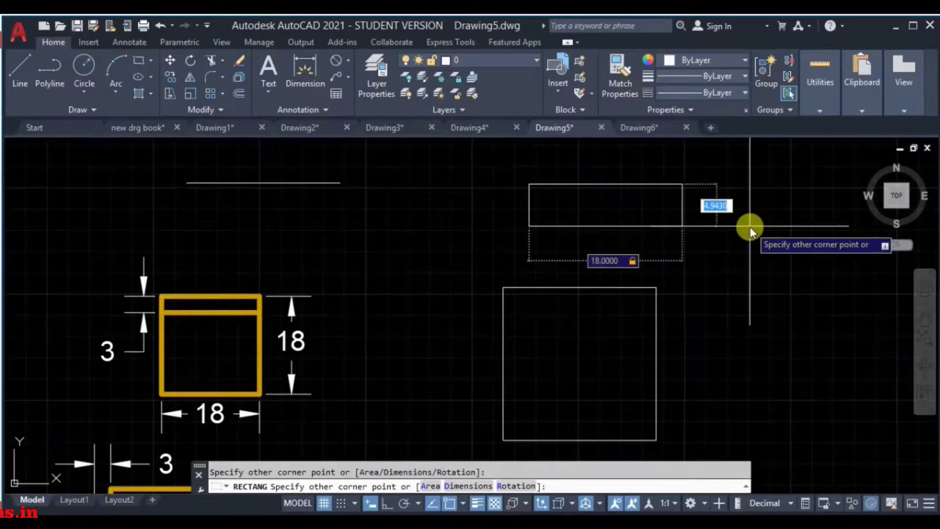
type("3")
key("Return")
Move the backrest strip by its top-left corner onto the square's top edge
left_click_drag(716, 161, 656, 221)
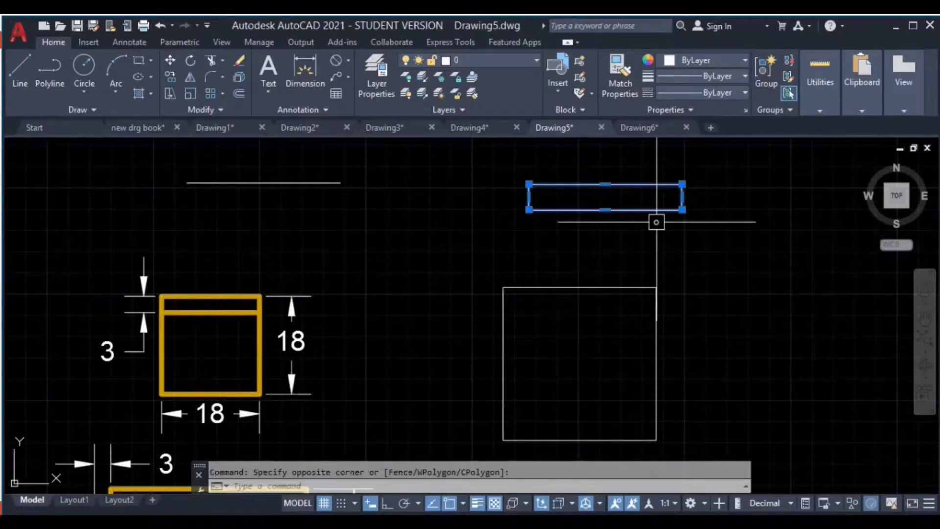
type("m")
key("Return")
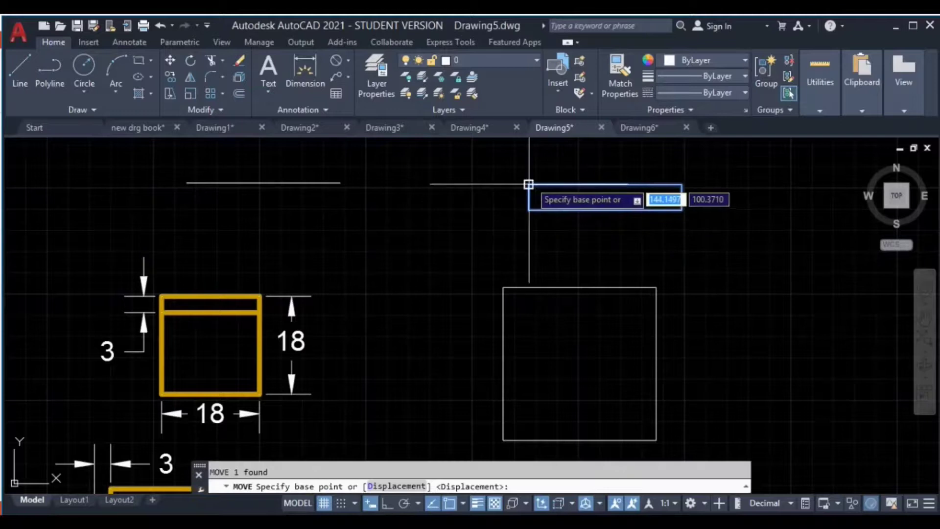
left_click(529, 184)
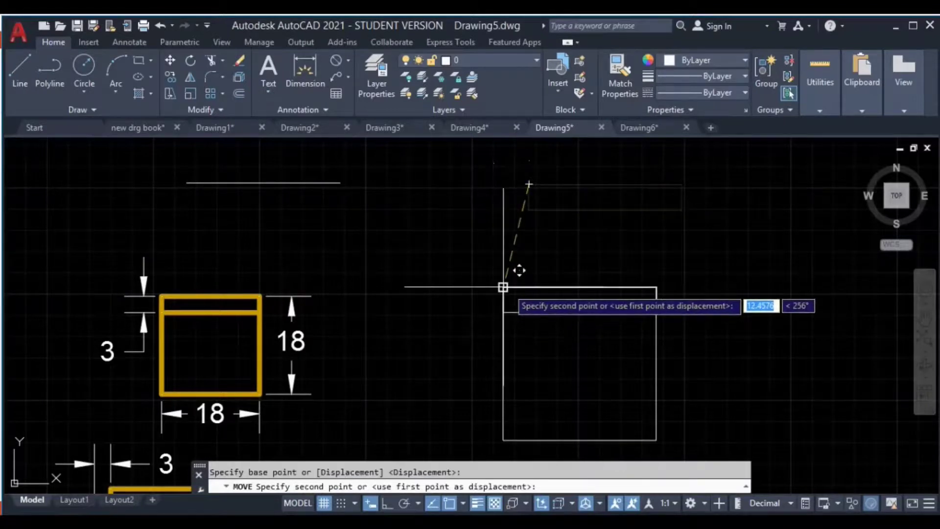
left_click(616, 313)
Select the finished chair and begin moving it from its centre
scroll(617, 313, "down", 2)
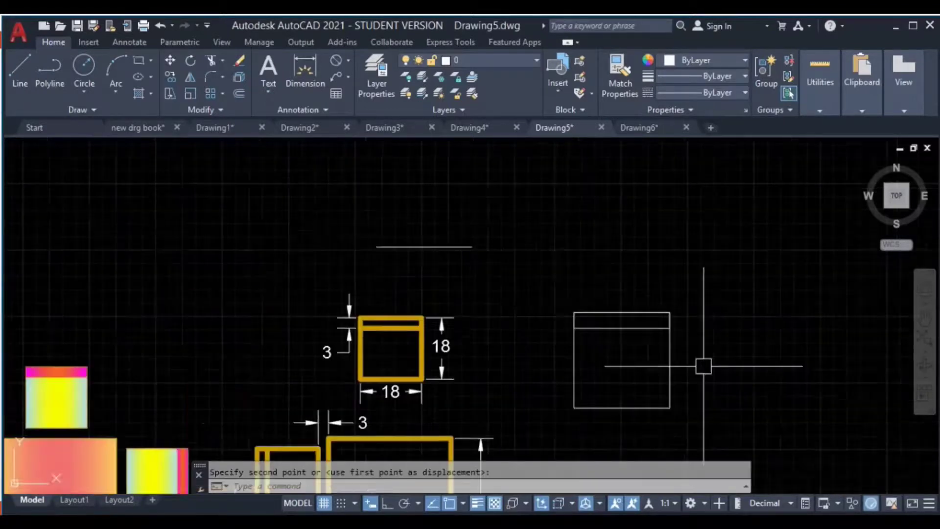
left_click(615, 208)
left_click(439, 355)
middle_click_drag(637, 380, 511, 368)
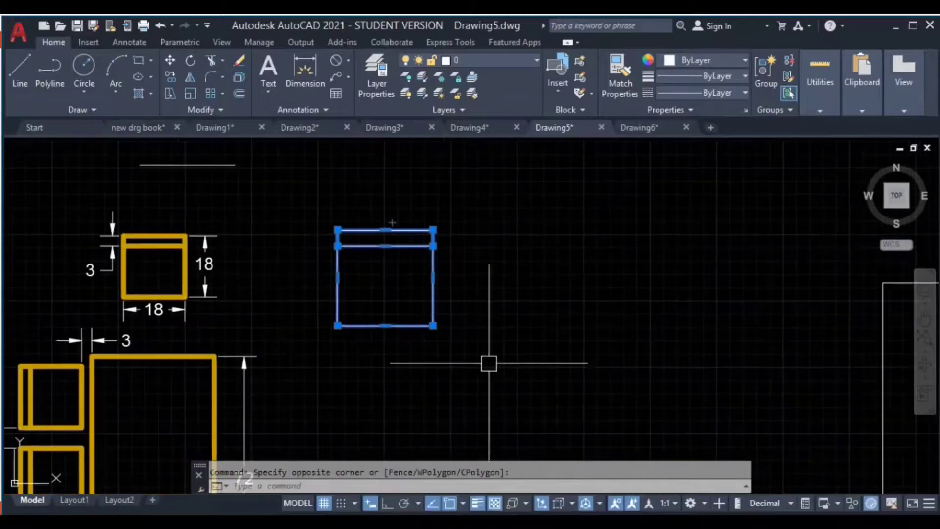
key("space")
left_click(389, 292)
Cancel the move, bring the table into view, and draw a short guide line from its top edge
middle_click_drag(615, 226, 262, 294)
scroll(262, 294, "down", 2)
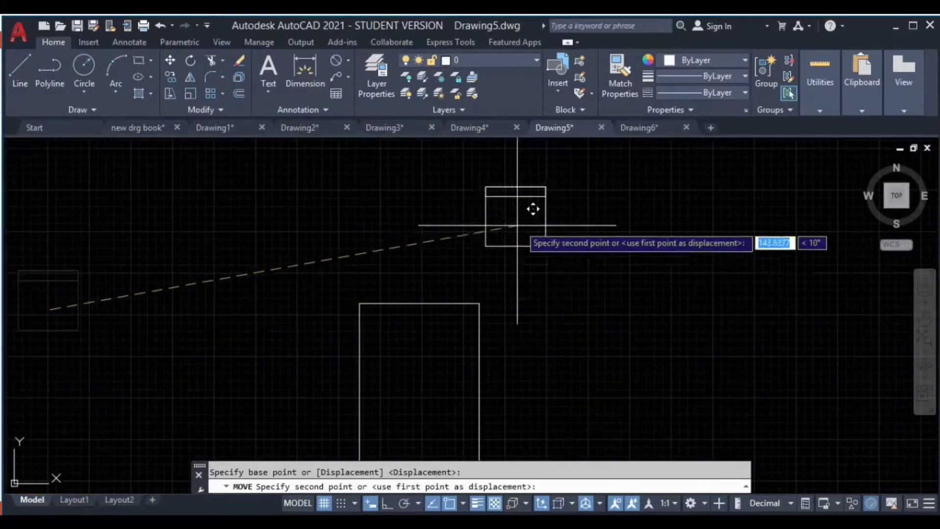
key("Escape")
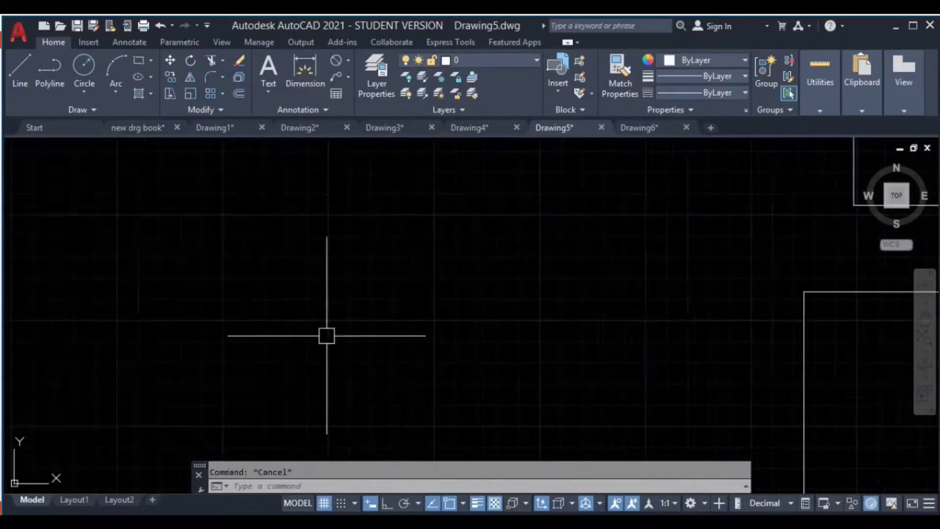
scroll(338, 339, "up", 2)
scroll(814, 348, "down", 2)
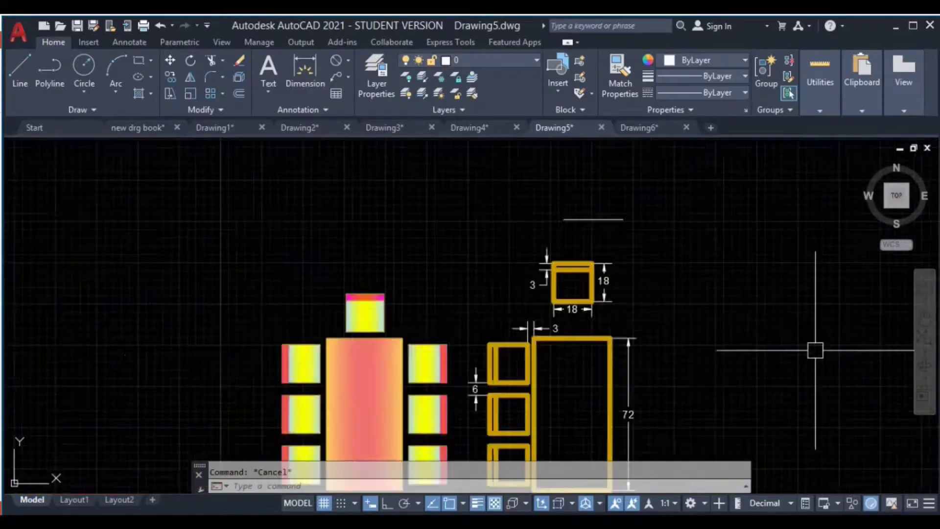
middle_click_drag(814, 348, 571, 359)
scroll(603, 288, "up", 2)
type("l")
key("Return")
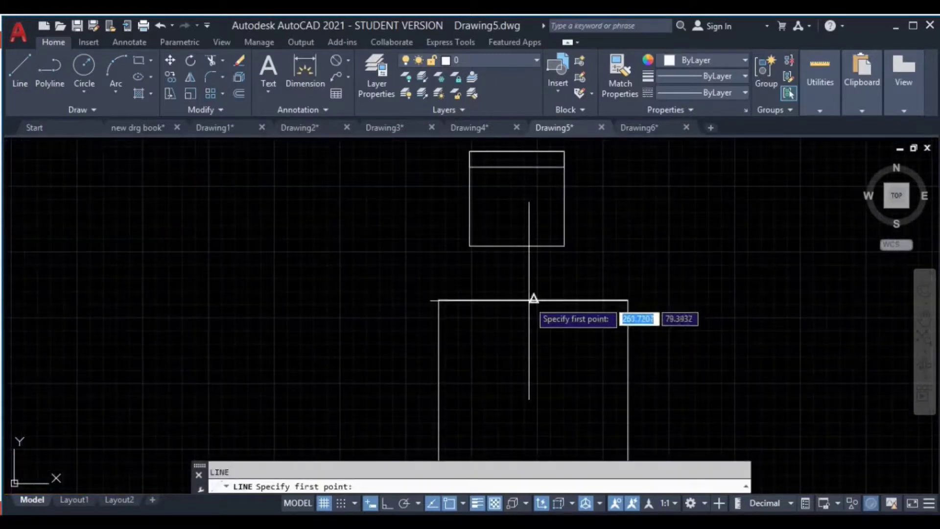
left_click(534, 299)
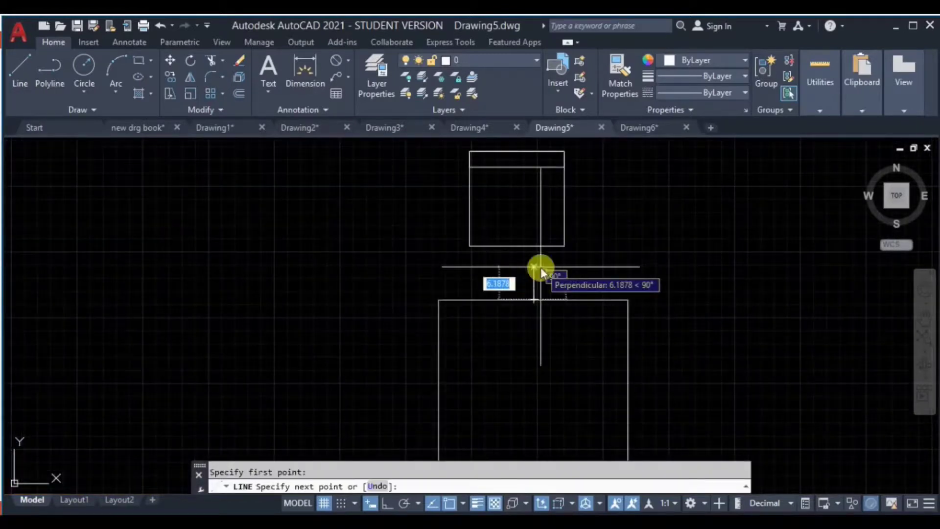
type("3")
key("Return")
Move the chair by its bottom midpoint onto the guide line's end
left_click(605, 212)
left_click(531, 255)
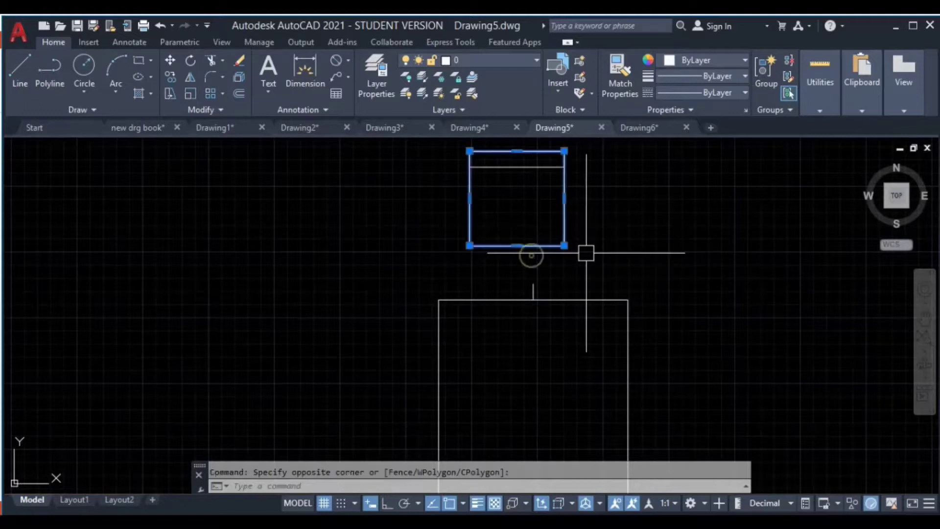
type("m")
key("Return")
middle_click_drag(605, 187, 615, 233)
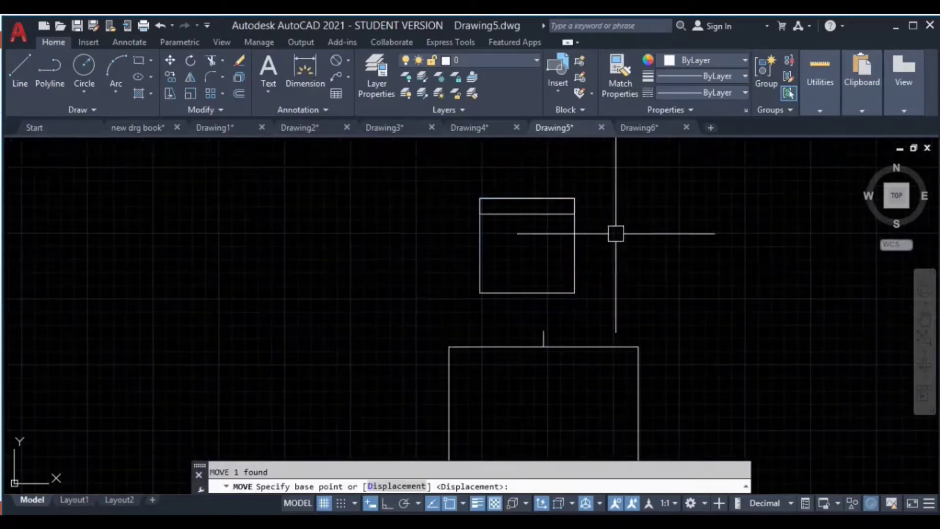
key("Escape")
left_click(622, 185)
left_click(504, 272)
type("m")
key("Return")
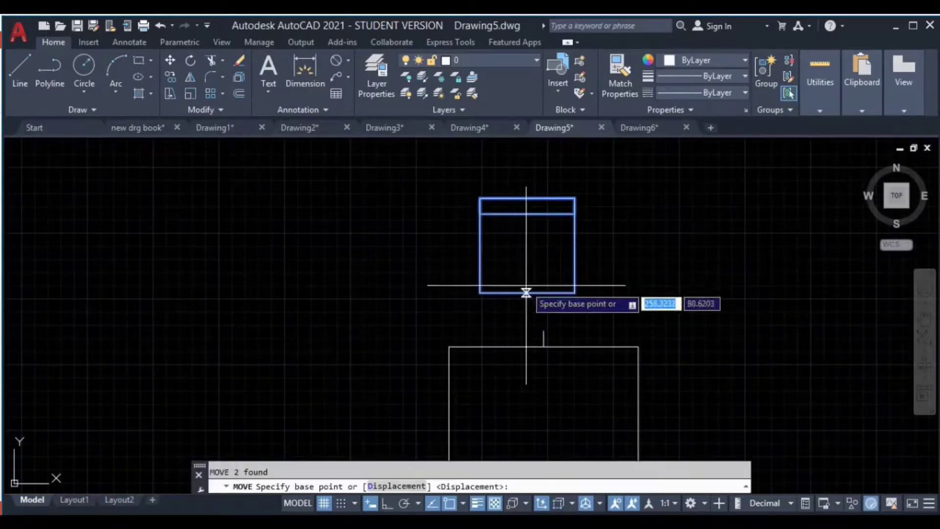
left_click(528, 293)
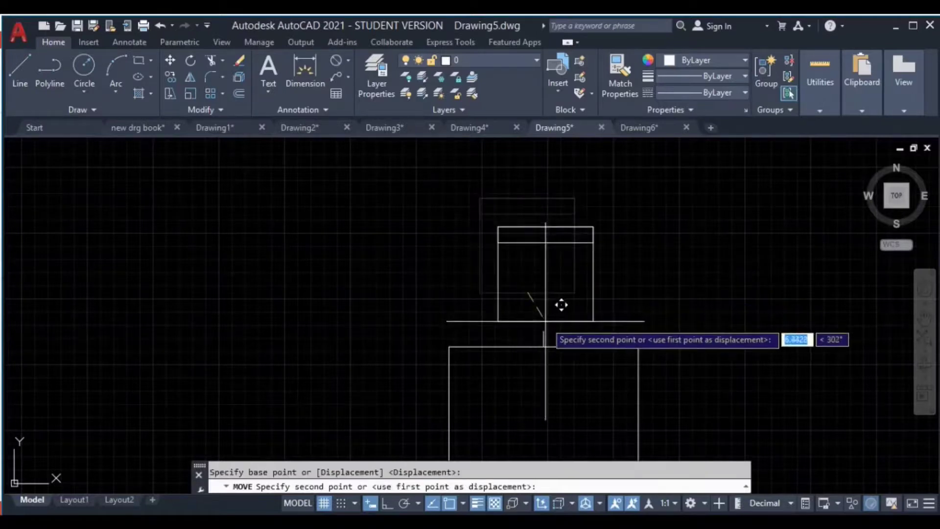
left_click(543, 331)
Erase the temporary guide line
scroll(546, 336, "up", 2)
left_click(546, 336)
key("Delete")
scroll(637, 363, "down", 2)
scroll(621, 282, "down", 3)
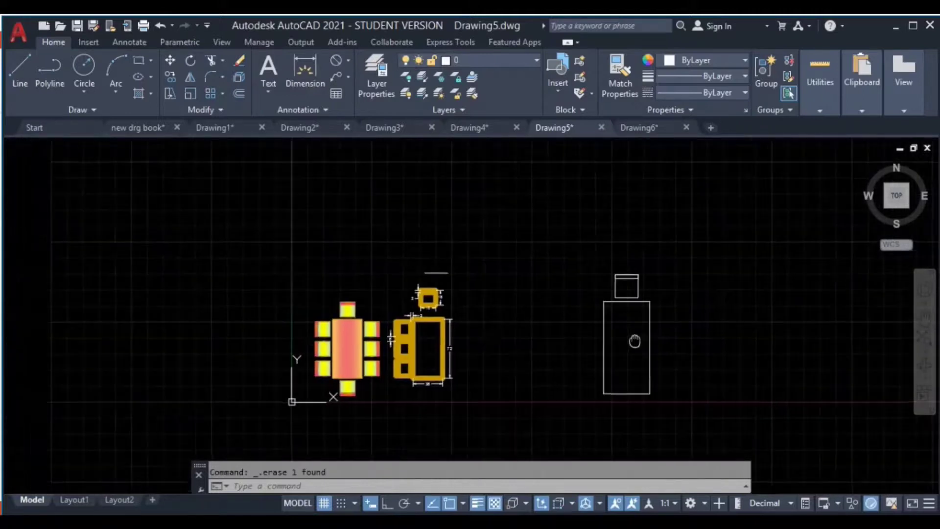
Bring the table back into view and window-select the top end chair
scroll(339, 333, "up", 3)
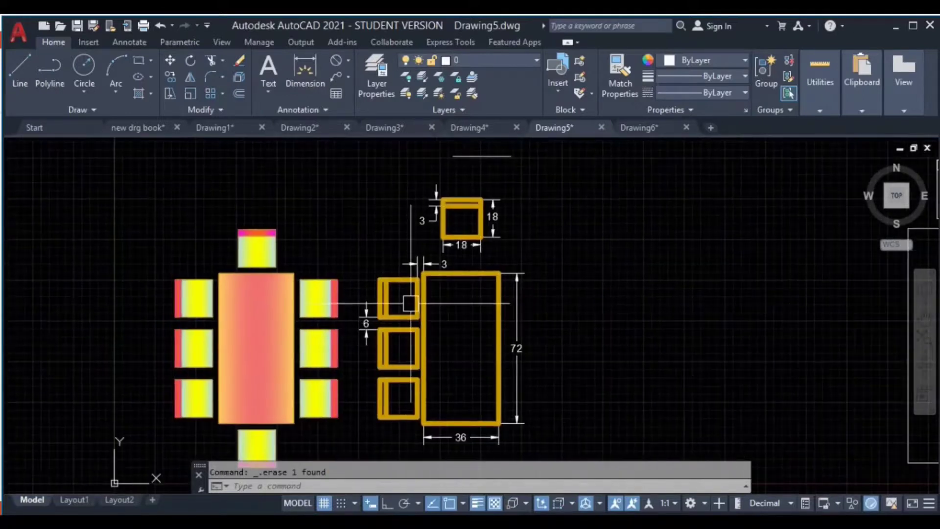
scroll(389, 318, "up", 2)
scroll(391, 284, "up", 2)
scroll(430, 285, "down", 4)
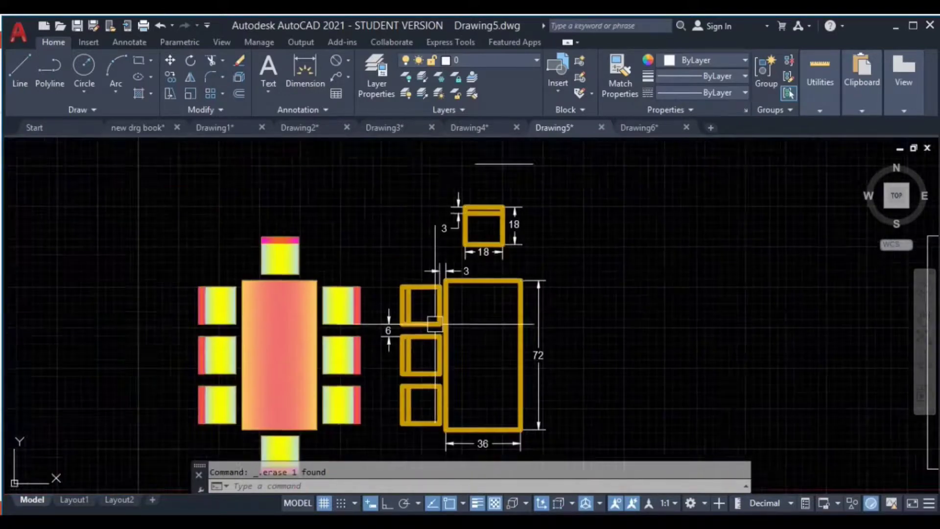
middle_click_drag(441, 294, 384, 294)
middle_click_drag(572, 252, 526, 294)
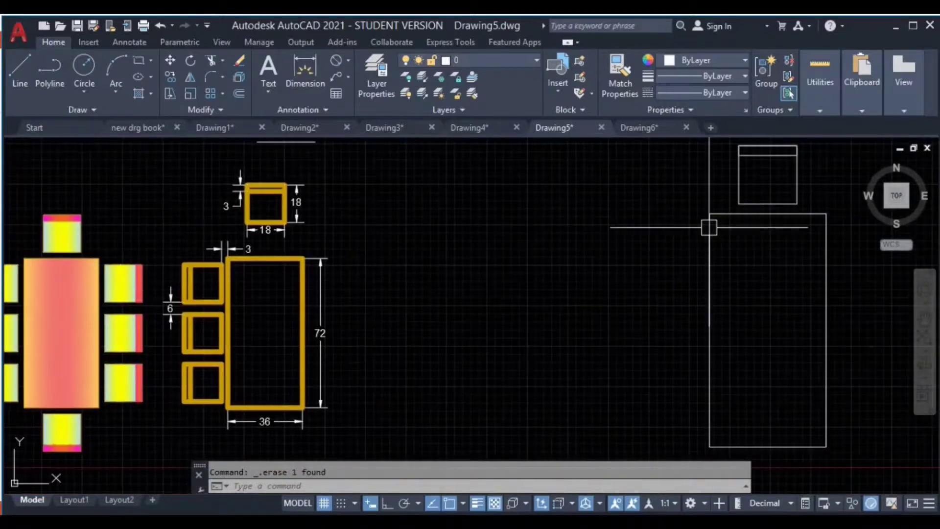
middle_click_drag(707, 224, 651, 288)
mouse_move(700, 256)
middle_mouse_down()
mouse_move(725, 214)
mouse_move(740, 230)
middle_mouse_up()
left_click(792, 160)
left_click(635, 223)
middle_click_drag(635, 339, 559, 338)
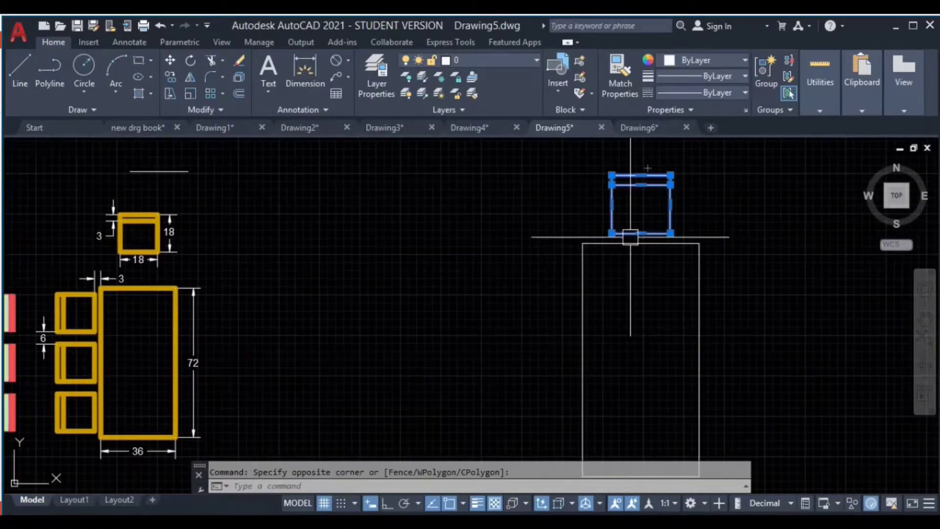
Mirror the chair across the line joining the table's left and right edge midpoints
key("Return")
middle_click_drag(630, 316, 629, 269)
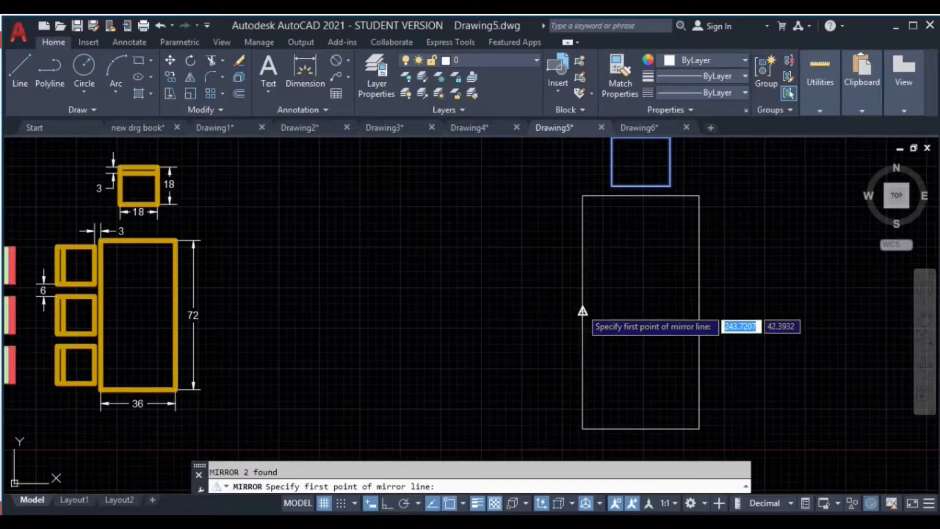
left_click(582, 311)
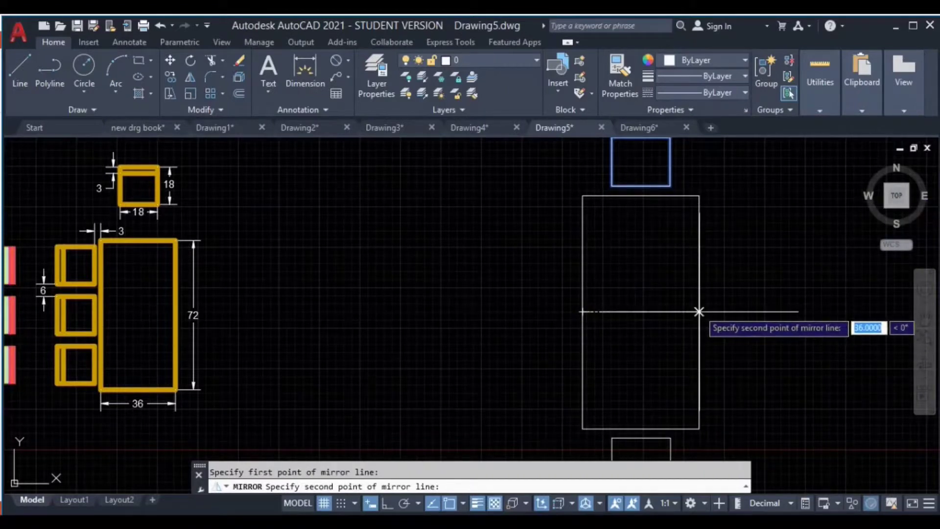
left_click(699, 312)
scroll(695, 318, "down", 2)
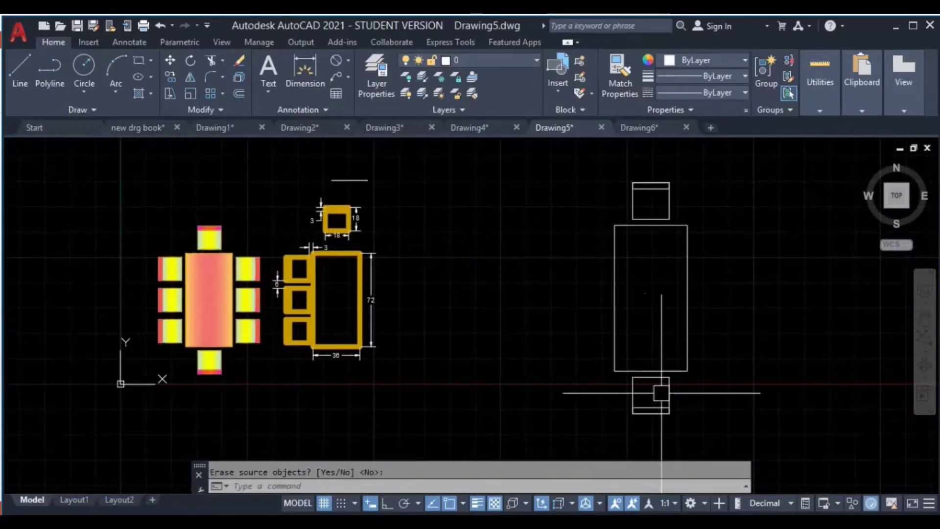
scroll(291, 274, "up", 3)
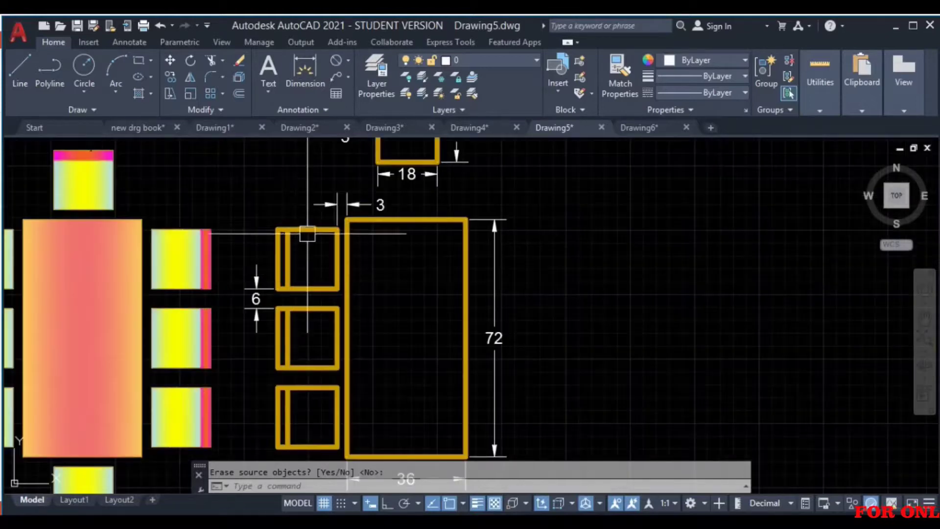
scroll(542, 364, "down", 2)
Keep the original chair and draw an 18 by 18 square seat
key("Escape")
type("rec")
key("Return")
left_click(668, 277)
type("18")
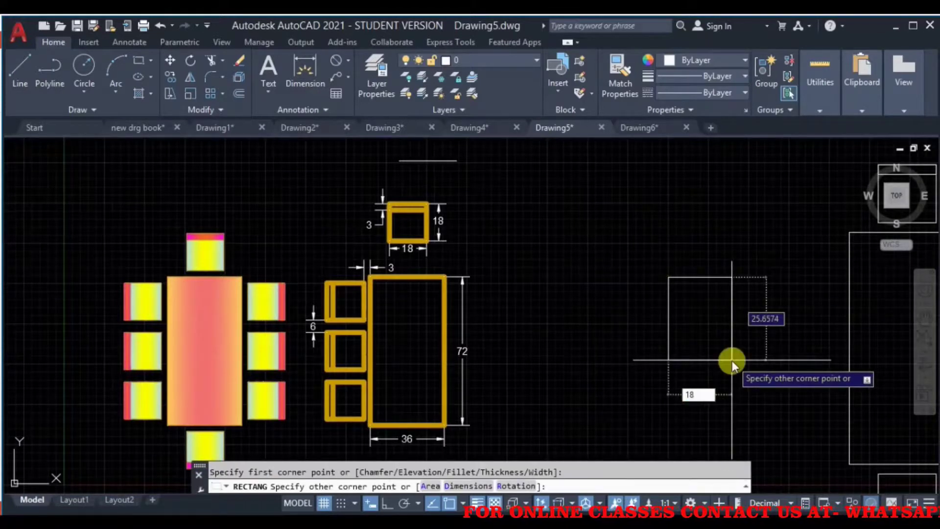
key("Tab")
type("18")
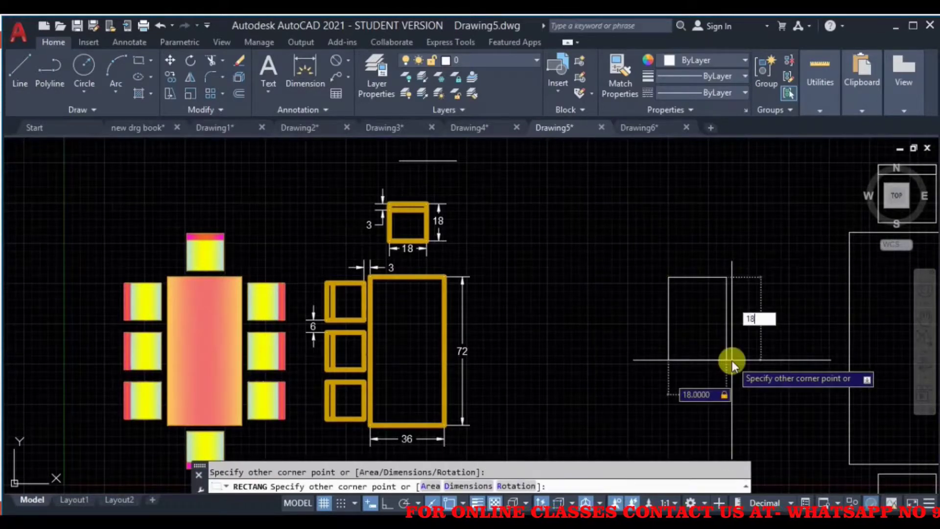
key("Return")
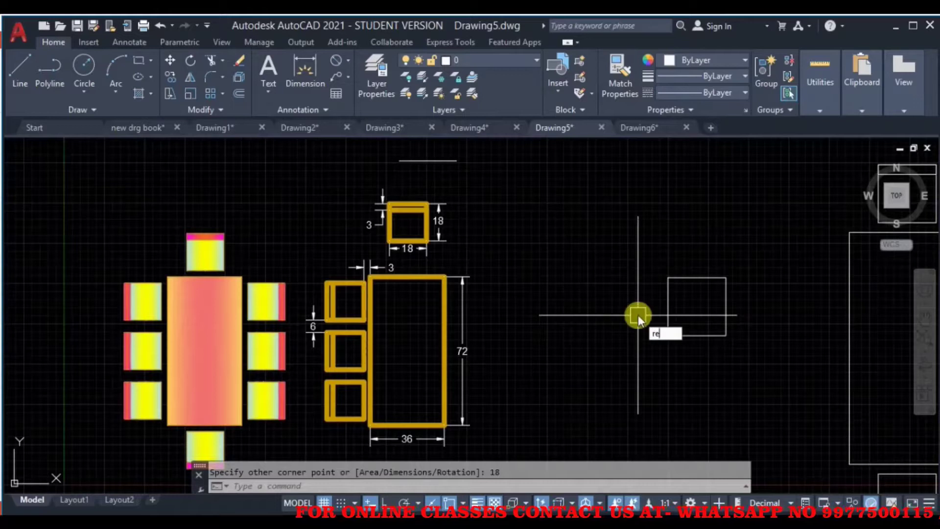
Draw a 3 by 18 strip for the chair backrest
type("c")
key("Return")
left_click(573, 327)
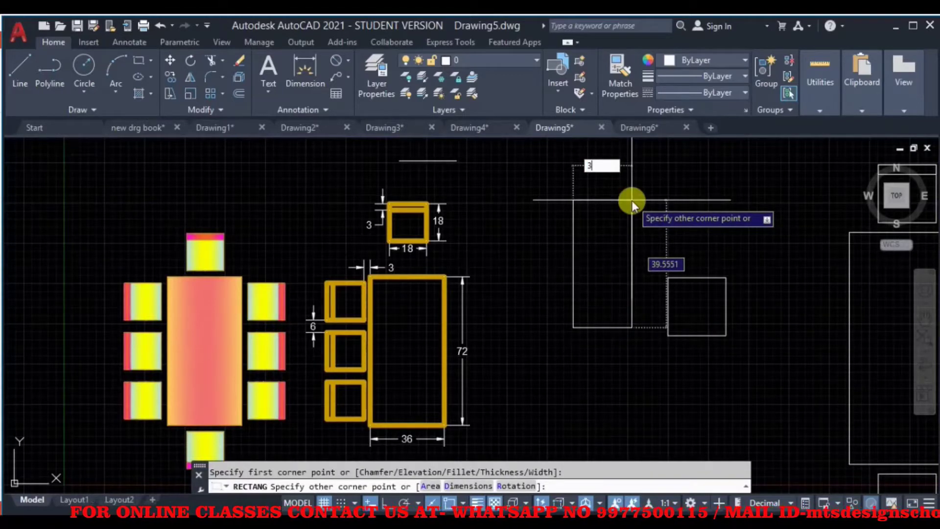
key("Tab")
key("Return")
Move the backrest strip against the square's left edge
left_click(623, 249)
left_click(582, 294)
key("m")
key("Return")
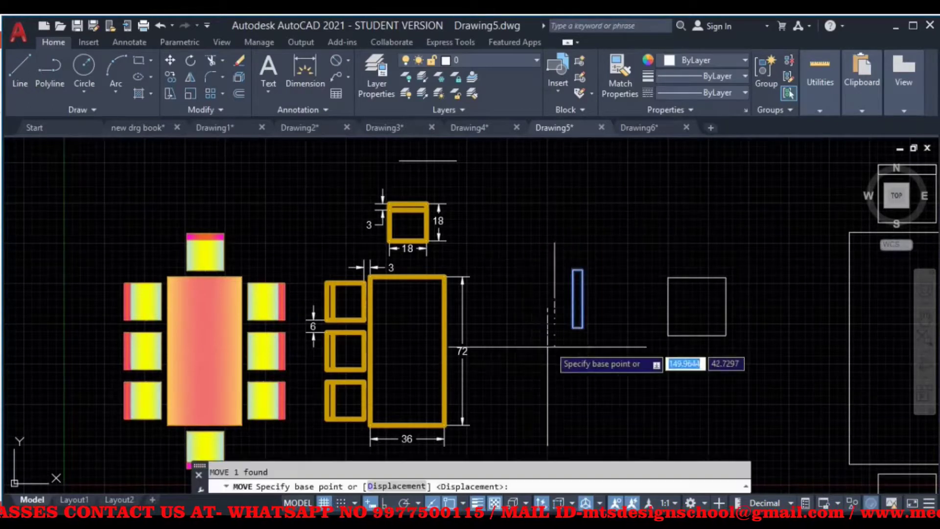
scroll(562, 332, "up", 4)
left_click(590, 321)
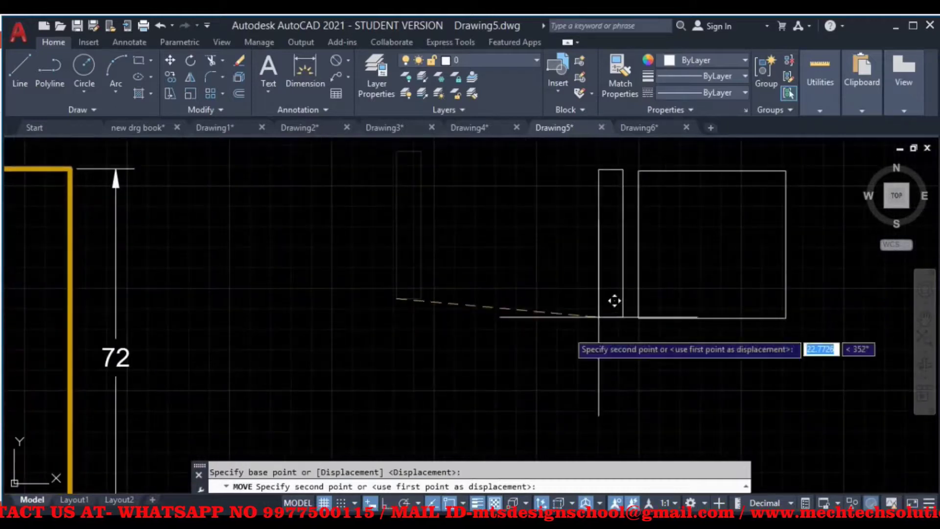
left_click(655, 300)
scroll(725, 365, "down", 2)
scroll(725, 365, "down", 2)
middle_click_drag(724, 365, 527, 304)
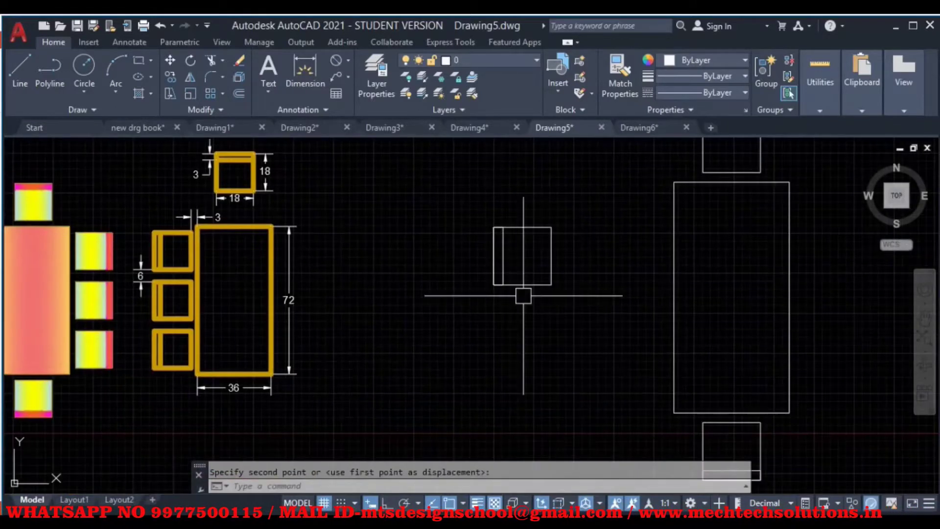
Draw a short guide line out from the table's left edge
key("l")
key("Return")
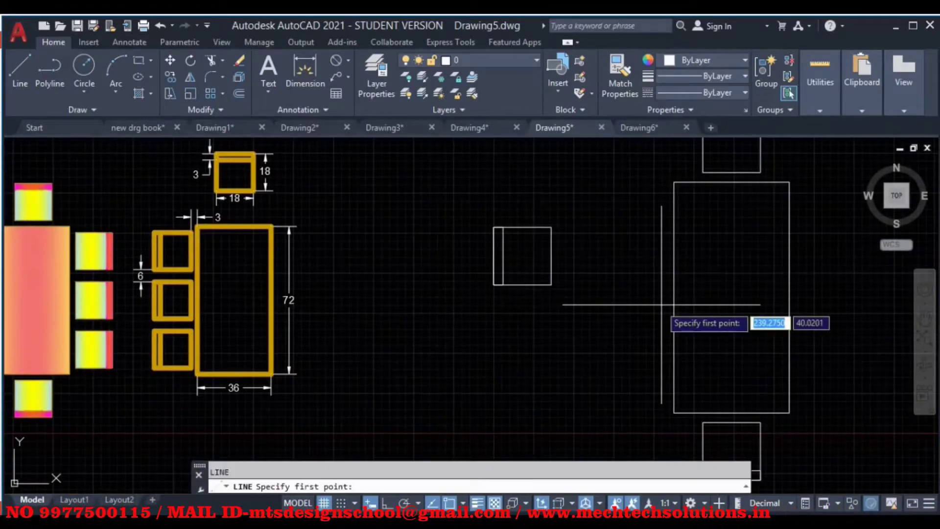
left_click(673, 299)
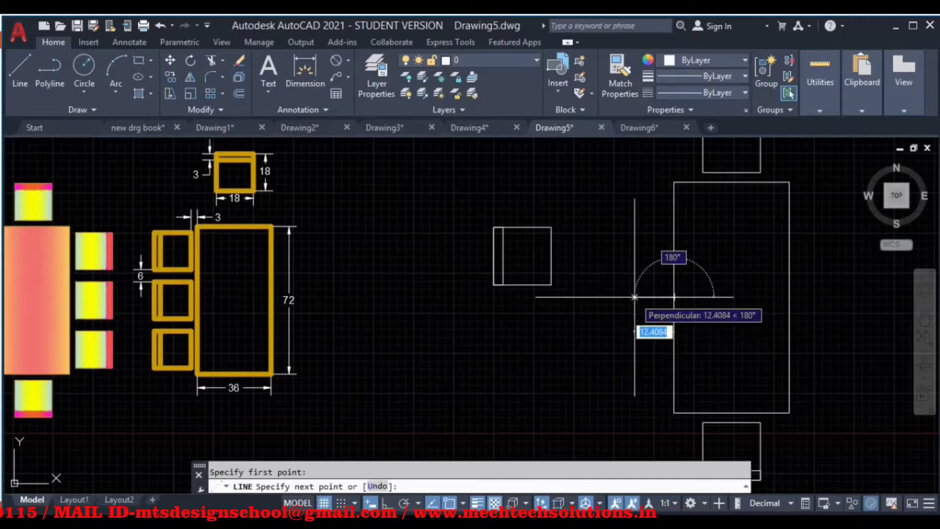
left_click(630, 301)
key("Return")
Move the chair's square and strip against the table's left edge
left_click(612, 204)
left_click(448, 315)
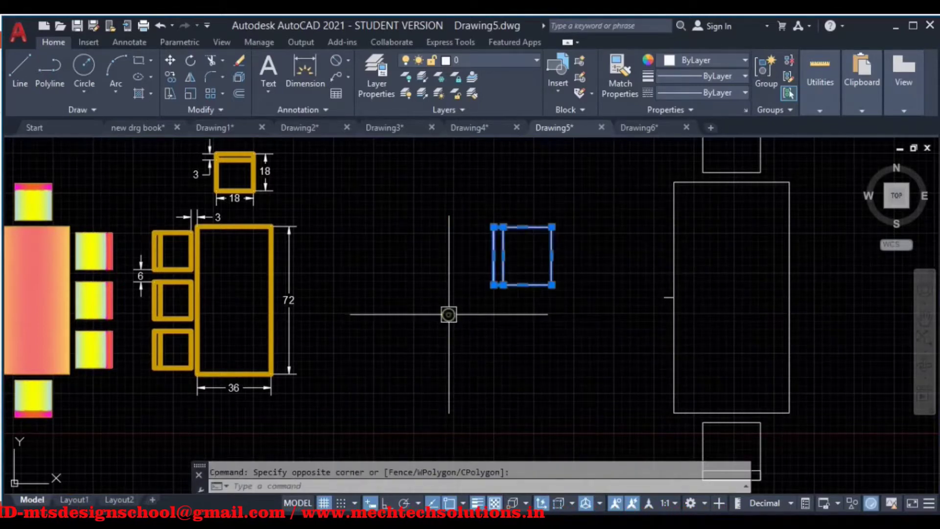
type("m")
key("Return")
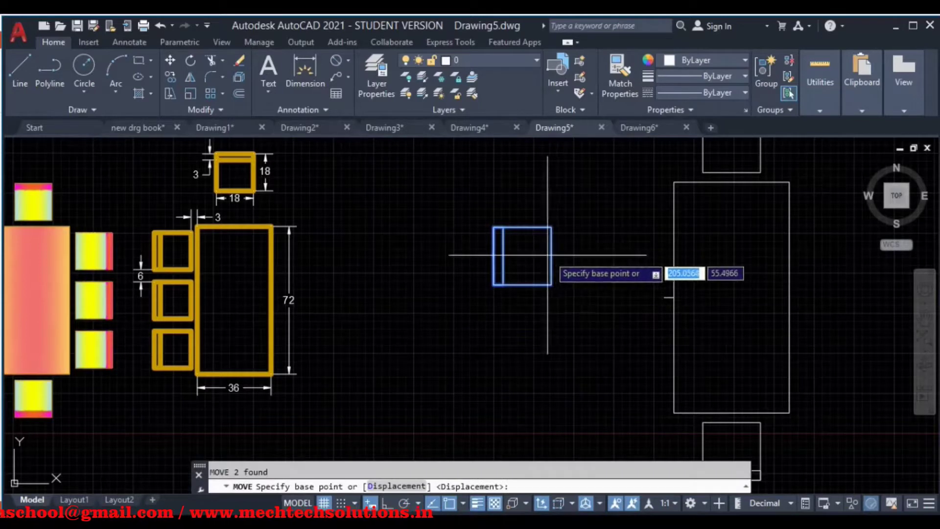
left_click(551, 255)
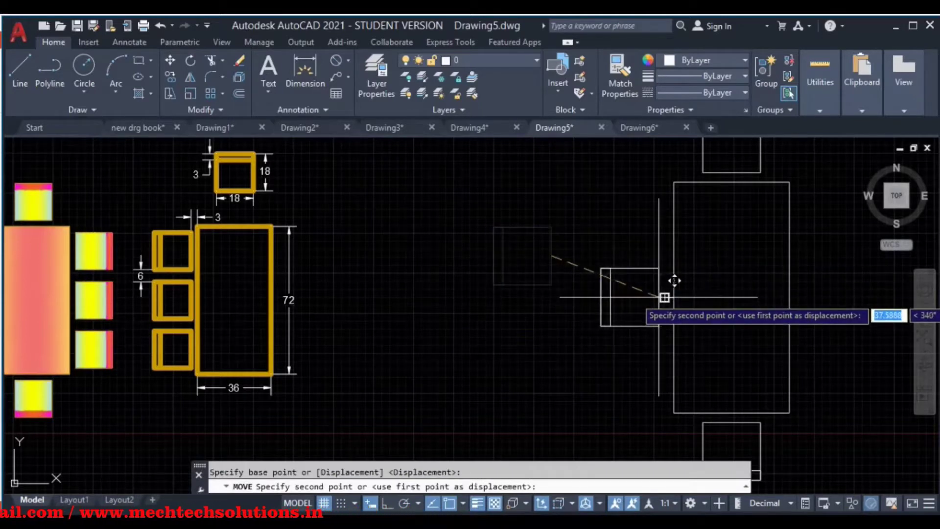
scroll(682, 301, "up", 4)
scroll(682, 301, "up", 2)
left_click(630, 286)
Delete the stray short line and window-select the placed chair
left_click(627, 286)
key("Delete")
scroll(662, 298, "down", 4)
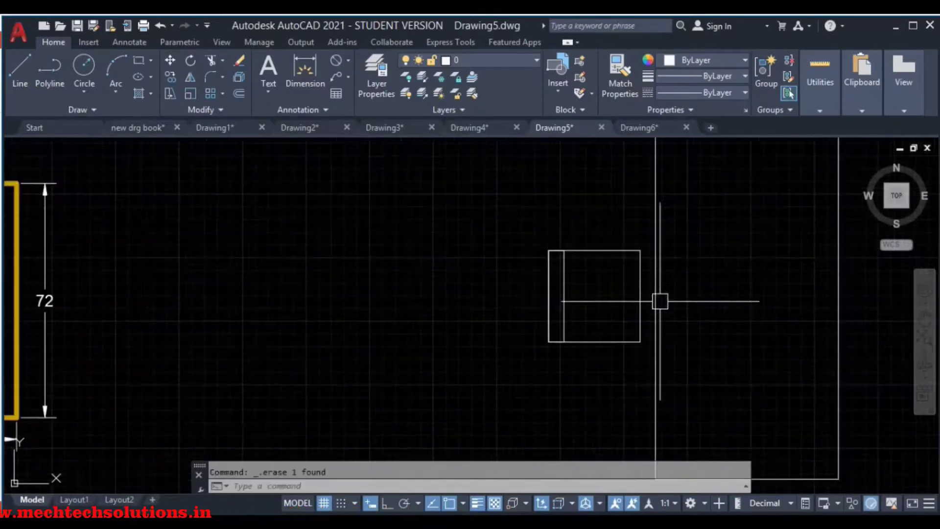
scroll(784, 303, "down", 3)
scroll(205, 275, "up", 2)
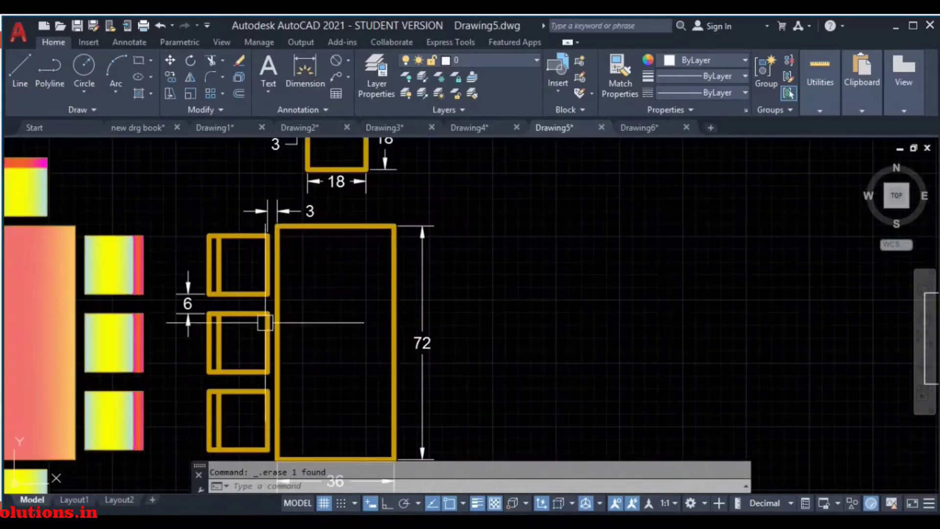
middle_click_drag(739, 332, 399, 279)
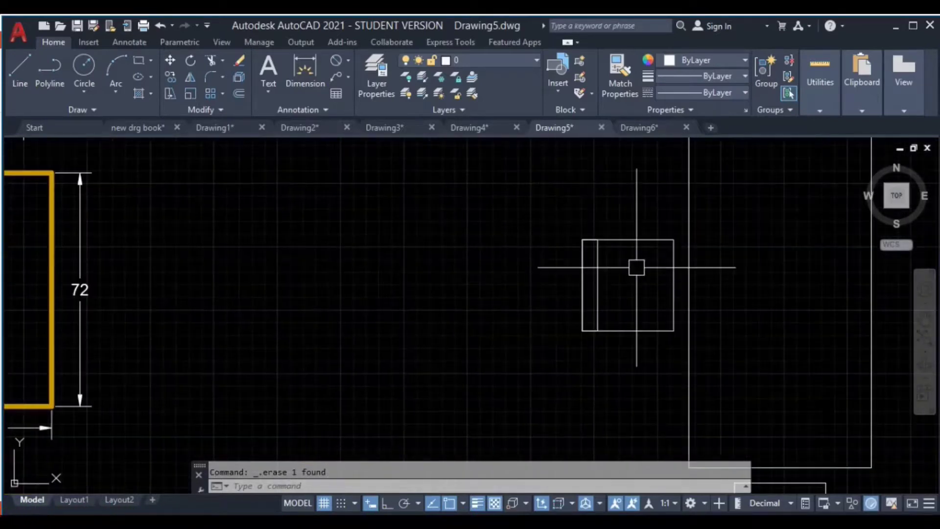
left_click(682, 211)
left_click(518, 364)
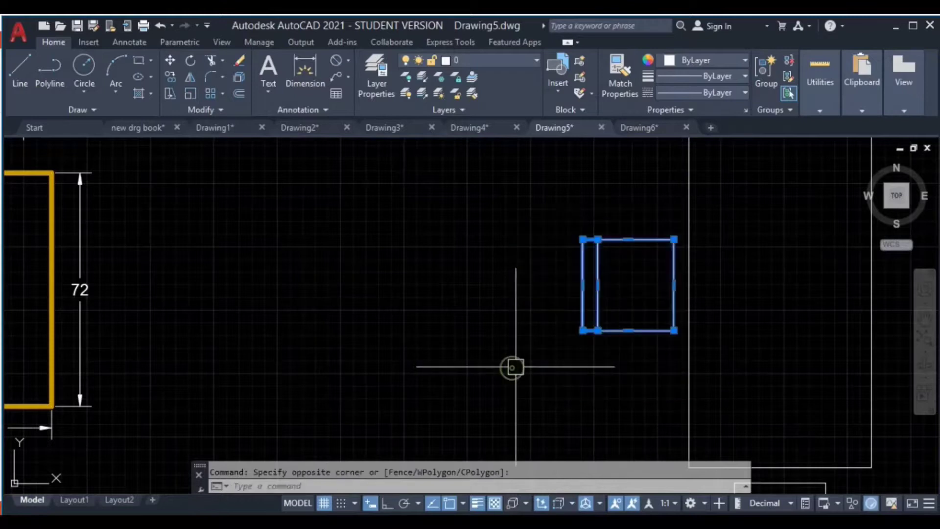
type("co")
Copy the side chair directly above itself along the table edge
key("Return")
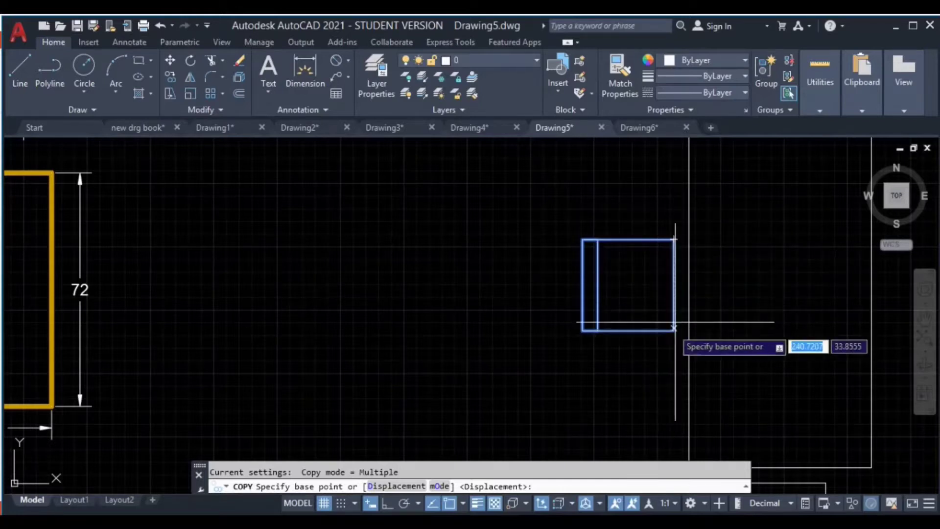
left_click(674, 330)
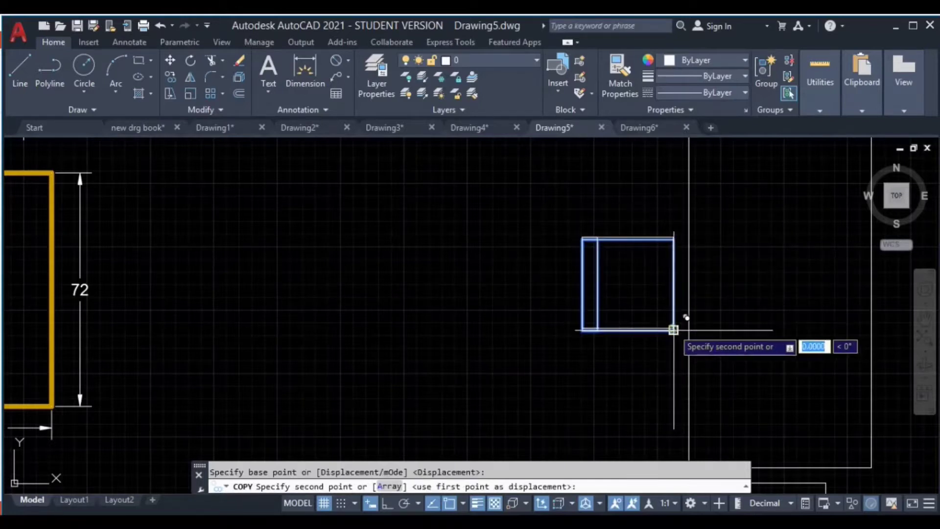
left_click(673, 207)
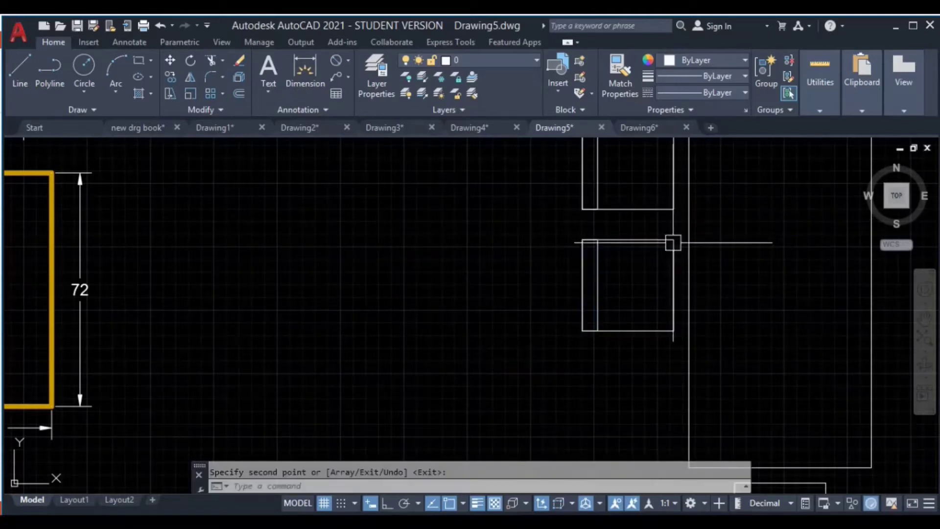
key("Return")
Copy the lower chair 24 units below it
left_click(676, 224)
left_click(582, 333)
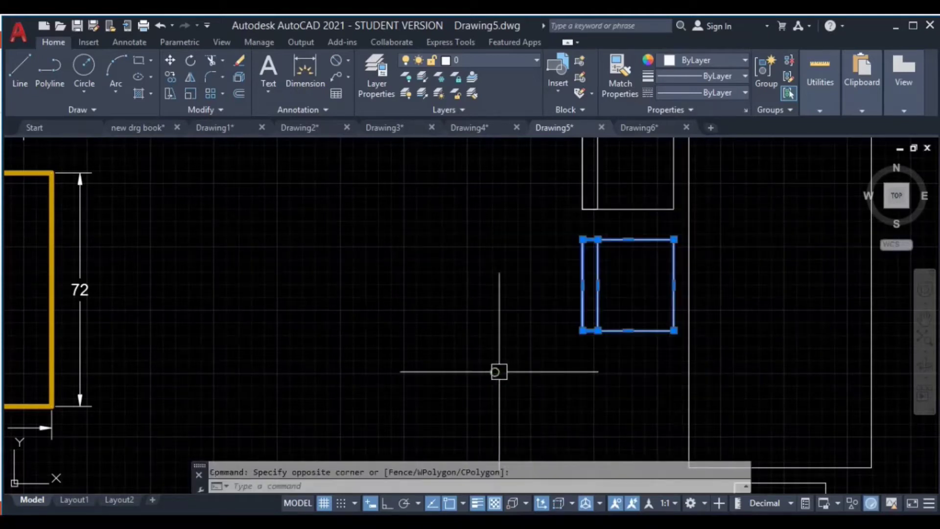
type("co")
key("Return")
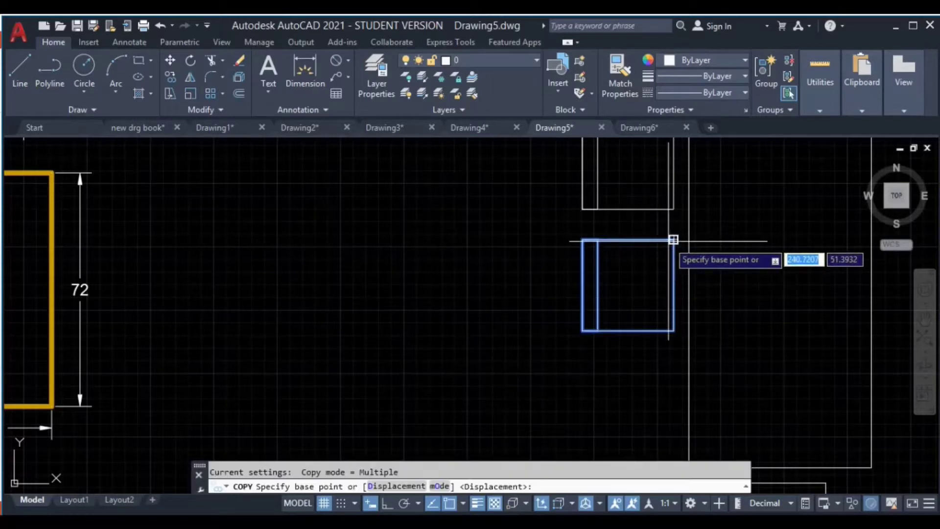
left_click(674, 240)
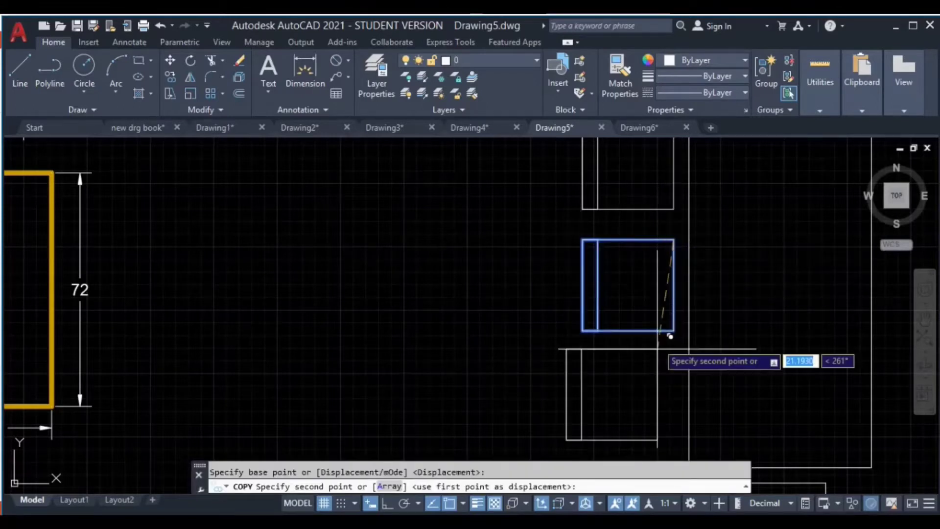
middle_click_drag(671, 373, 675, 294)
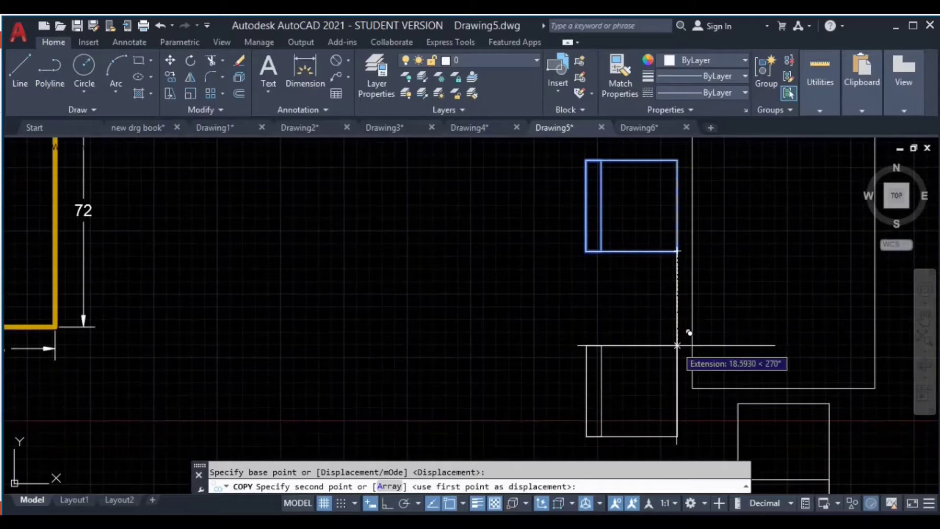
type("24")
key("Return")
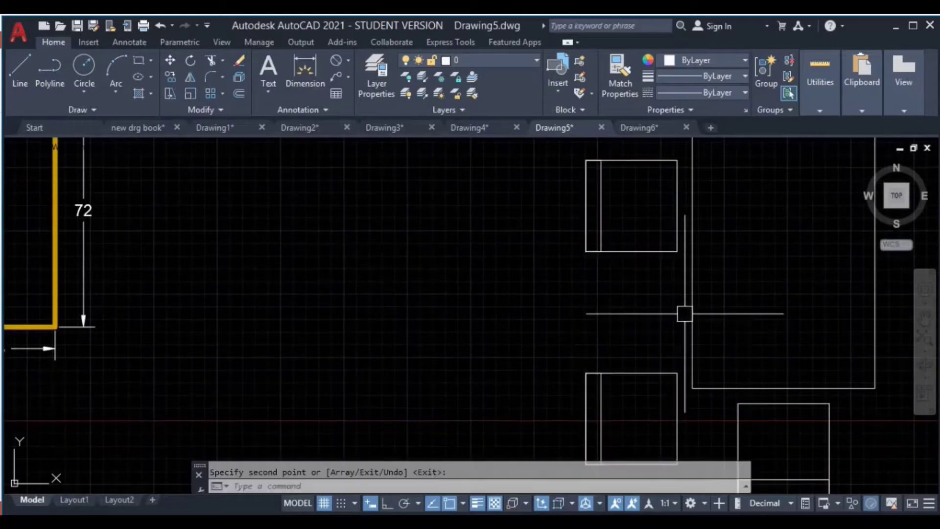
middle_click_drag(680, 359, 680, 315)
Undo and erase the unwanted lower copy
key("ctrl+z")
key("ctrl+z")
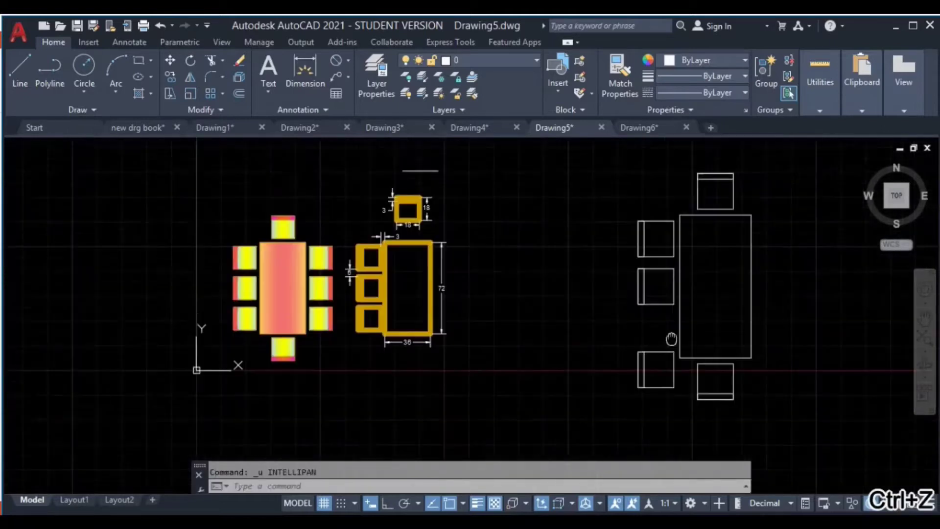
left_click(672, 301)
left_click(609, 361)
key("Delete")
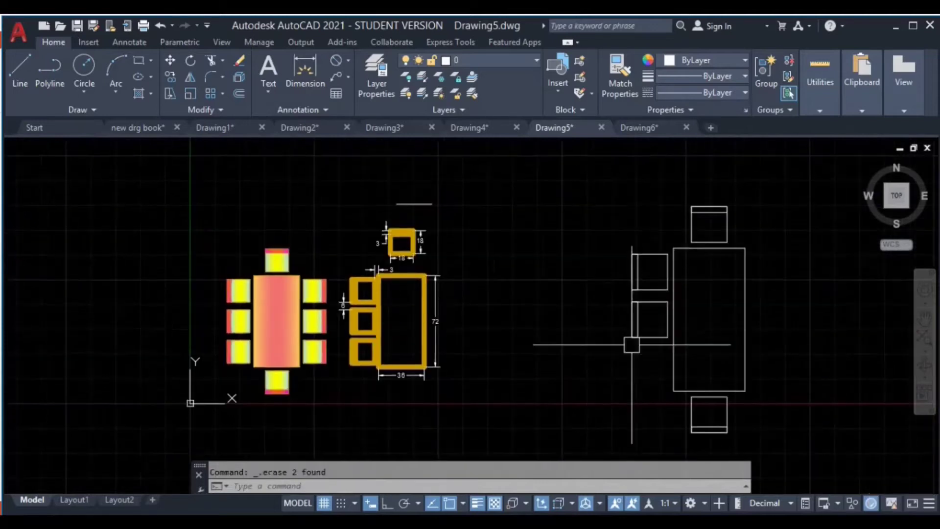
scroll(672, 309, "up", 4)
Turn Ortho on and copy the lower chair 24 units straight down
left_click(705, 294)
left_click(585, 391)
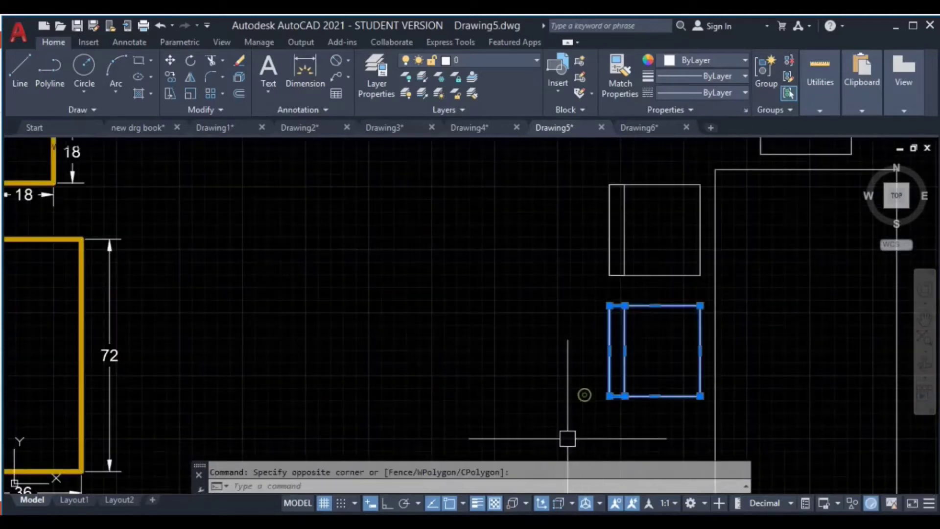
middle_click_drag(556, 446, 529, 404)
type("o")
key("Return")
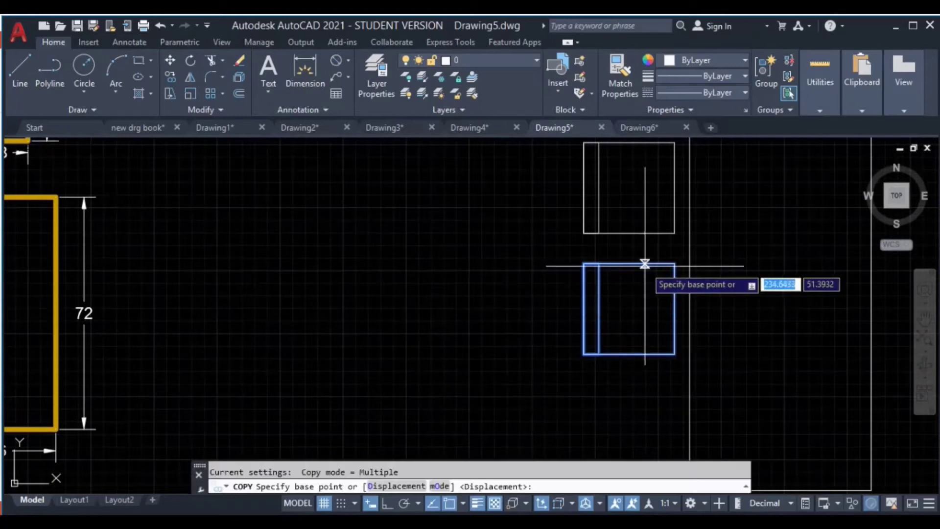
left_click(675, 264)
middle_click_drag(661, 382, 662, 319)
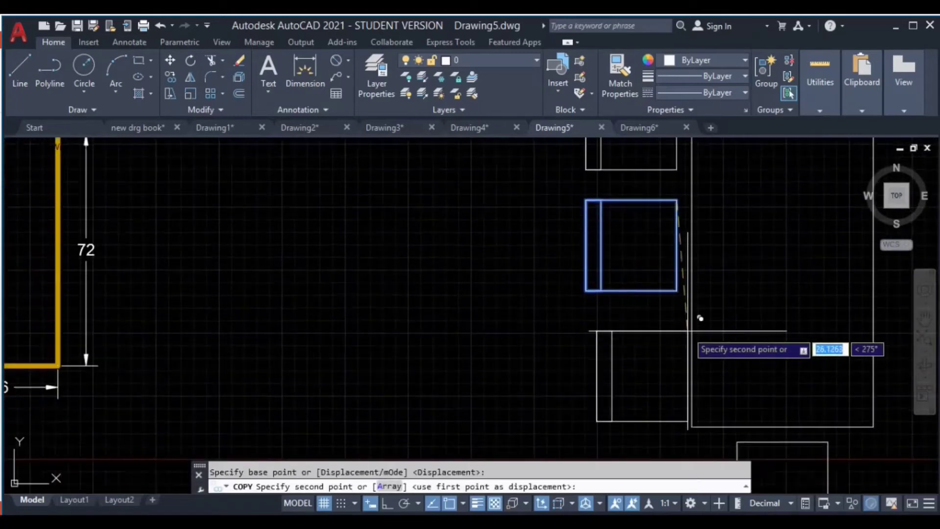
left_click(387, 503)
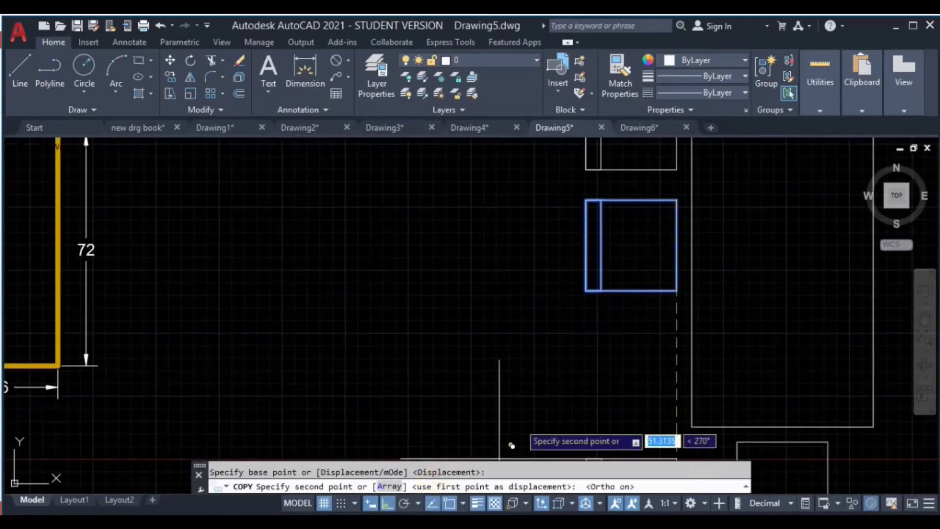
type("24")
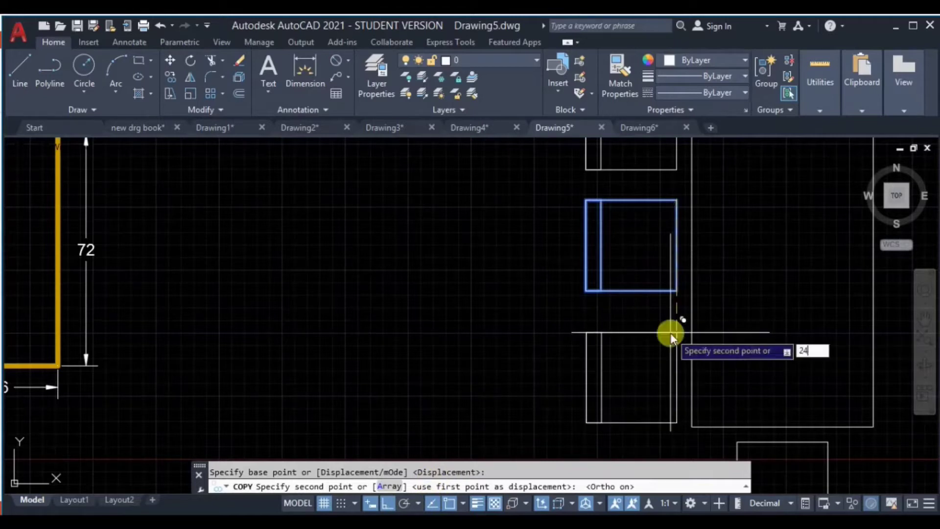
key("Return")
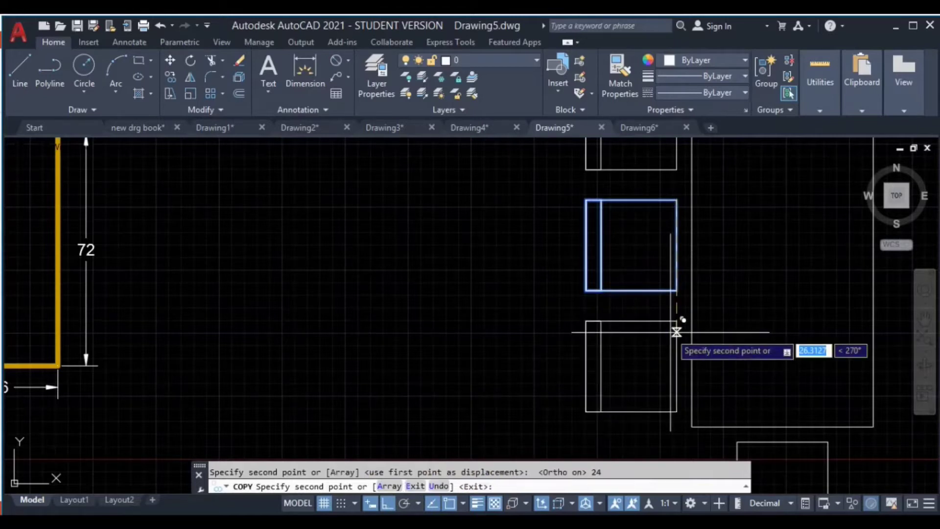
scroll(685, 338, "down", 3)
key("Escape")
Mirror the three left chairs across the table's vertical centreline, keeping the originals
left_click(690, 143)
left_click(565, 397)
middle_click_drag(560, 398, 375, 402)
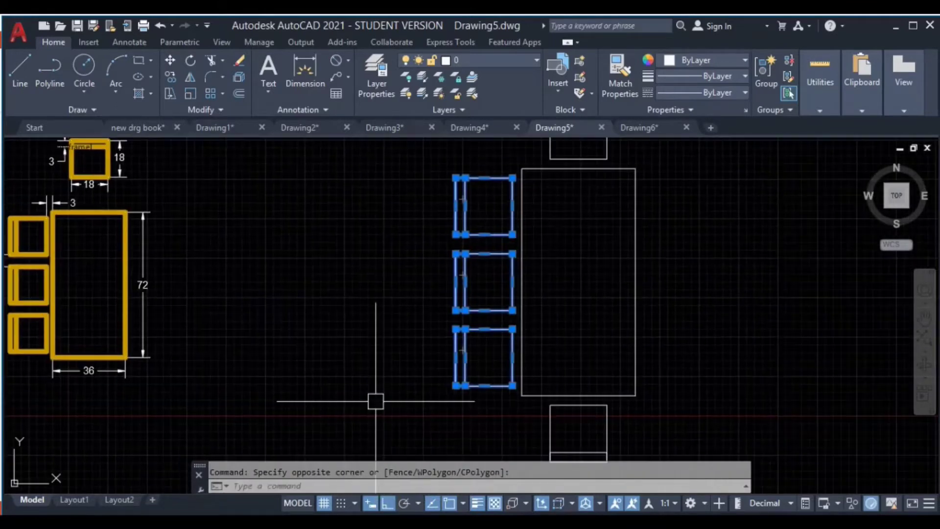
key("Return")
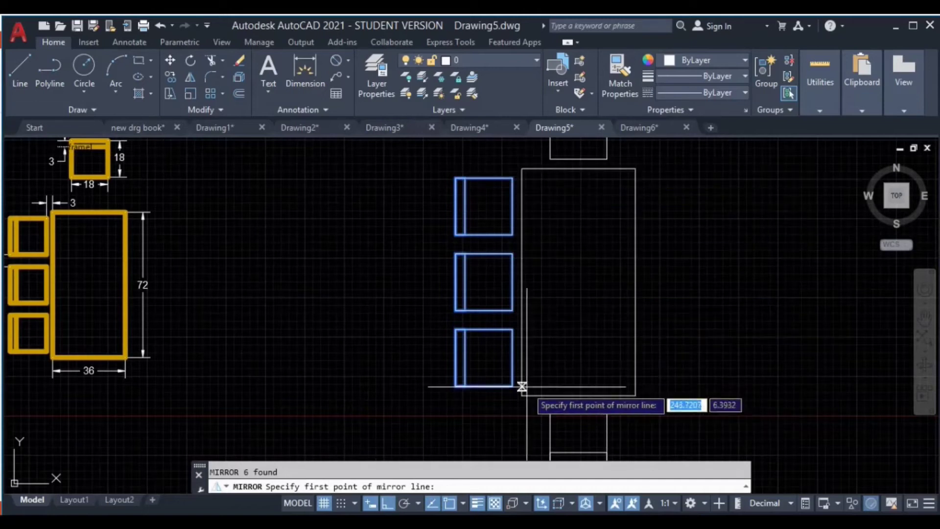
left_click(578, 395)
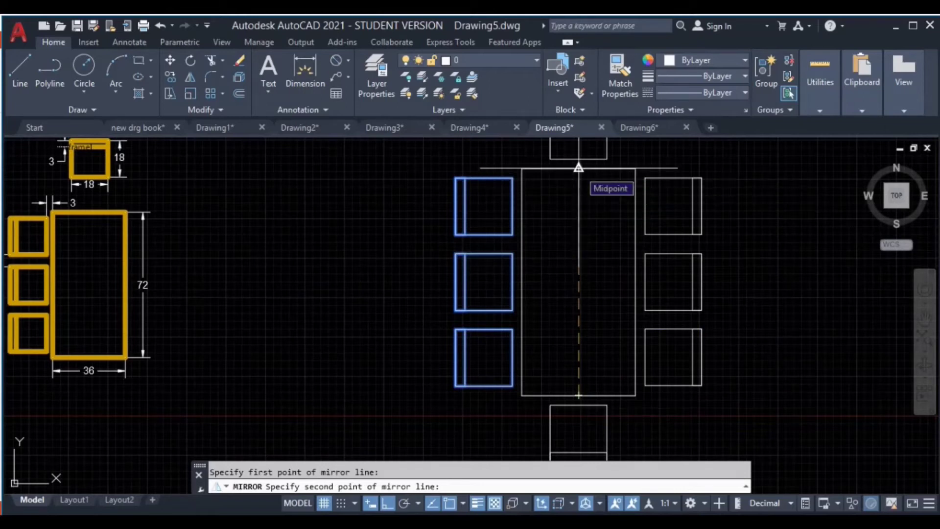
left_click(578, 168)
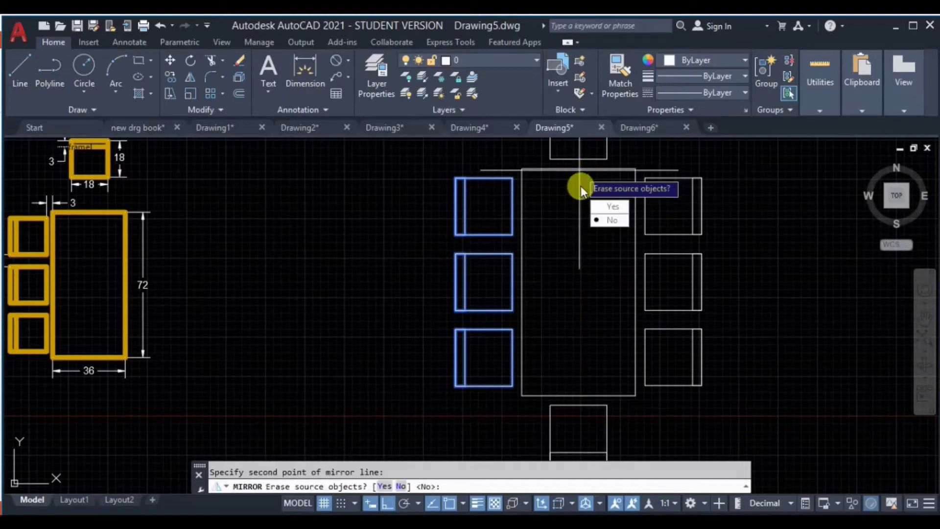
key("Return")
scroll(648, 258, "down", 4)
left_click(728, 165)
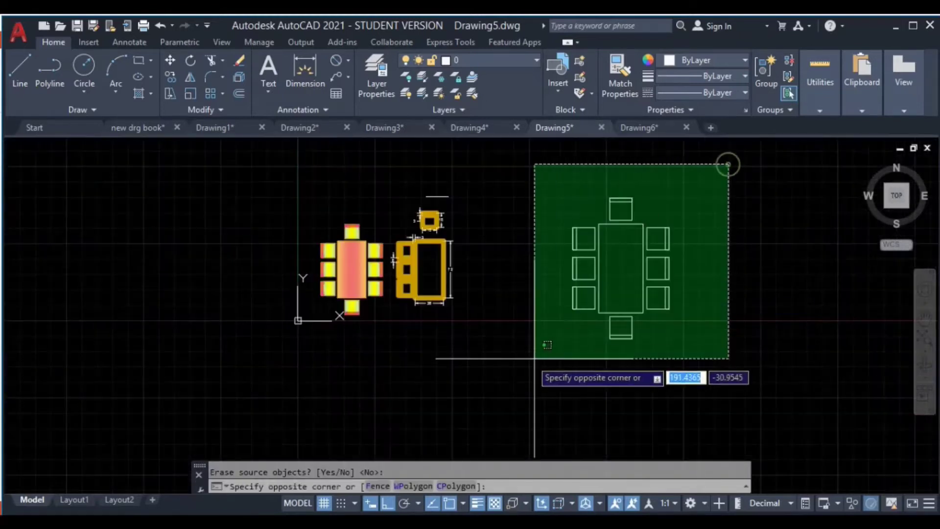
Give the selected table and eight chairs a 0.30 mm lineweight
left_click(555, 347)
left_click(706, 77)
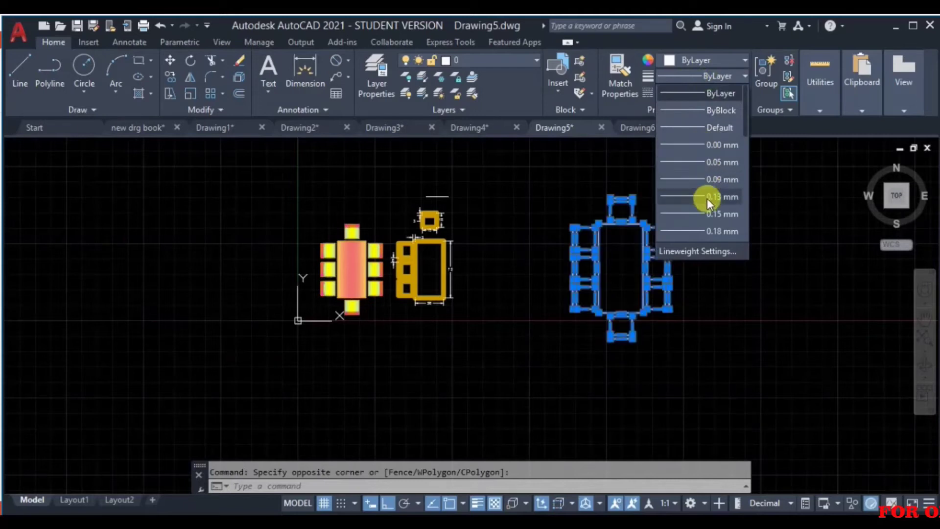
scroll(708, 201, "down", 1)
left_click(712, 231)
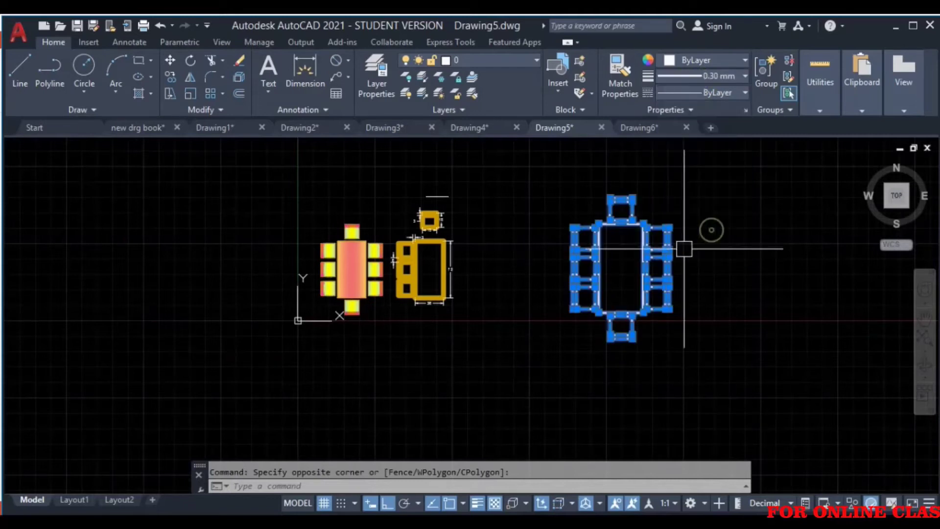
key("Escape")
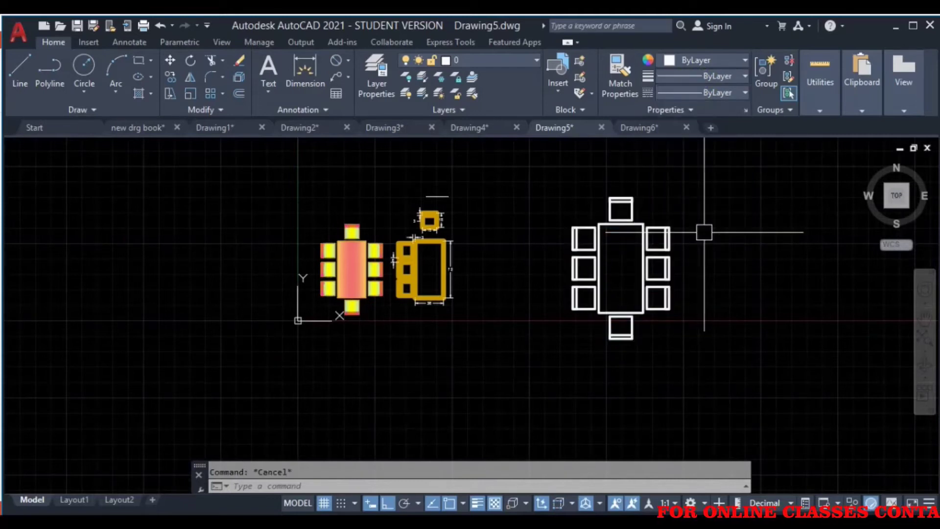